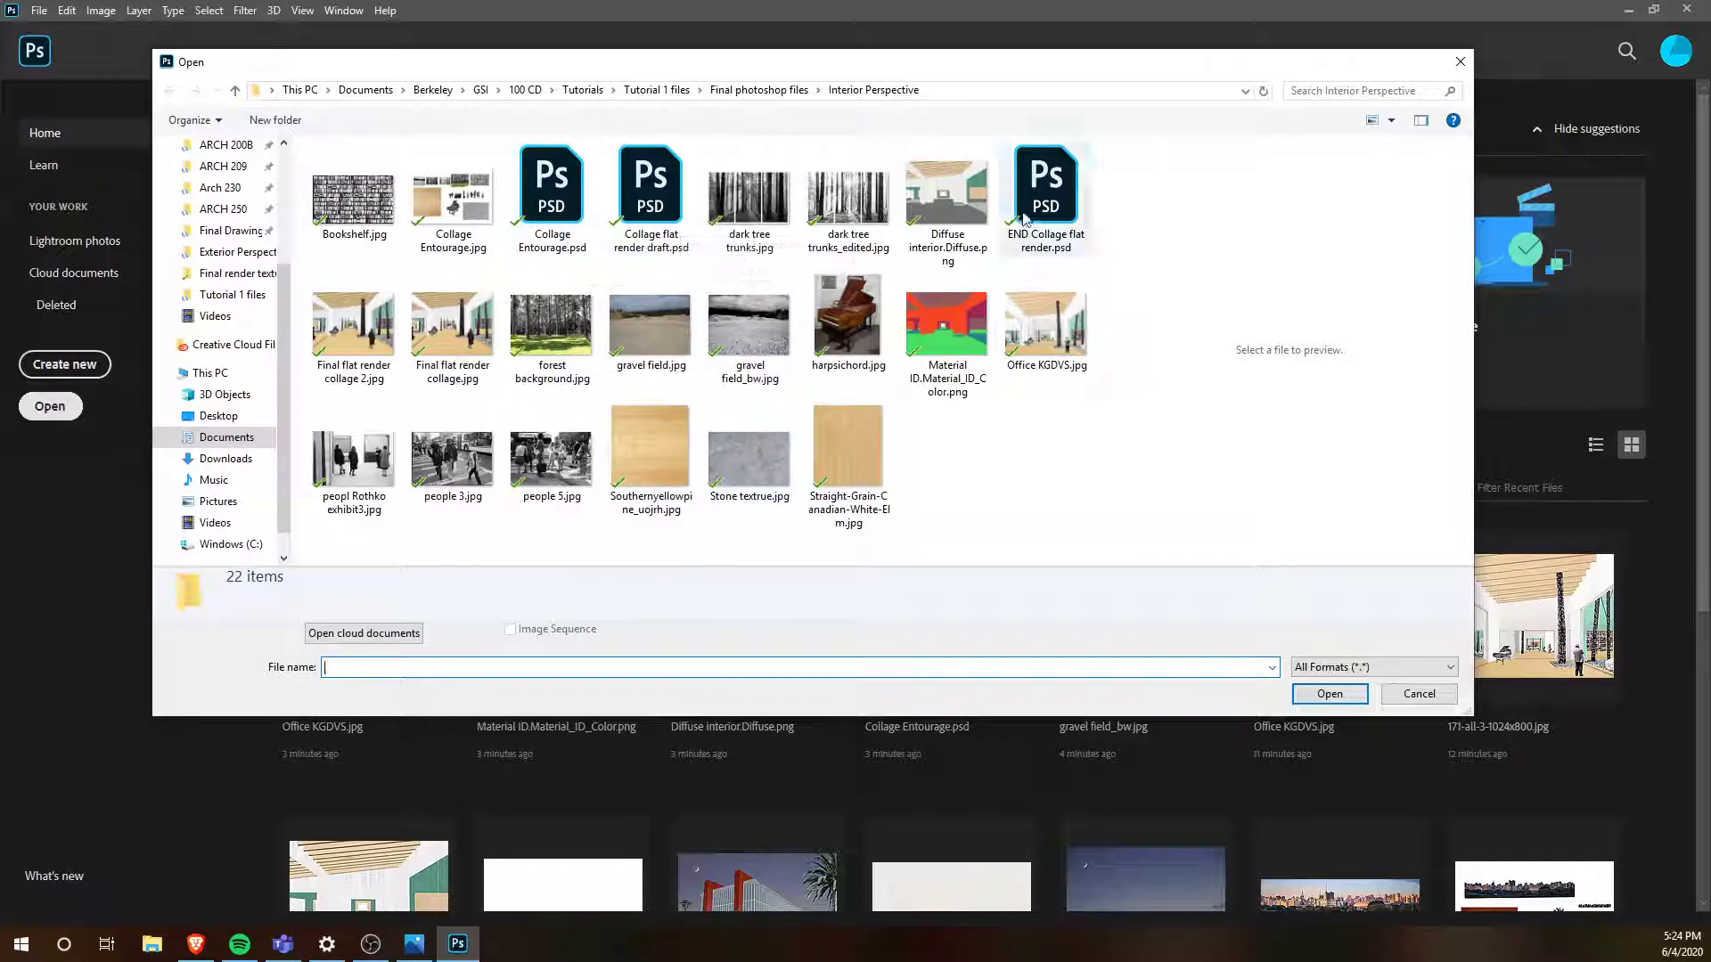
# - Open Diffuse interior.Diffuse.png, Material ID.Material_ID_Color.png, Office KGDVS.jpg and Collage Entourage.psd together
pyautogui.click(947, 205)
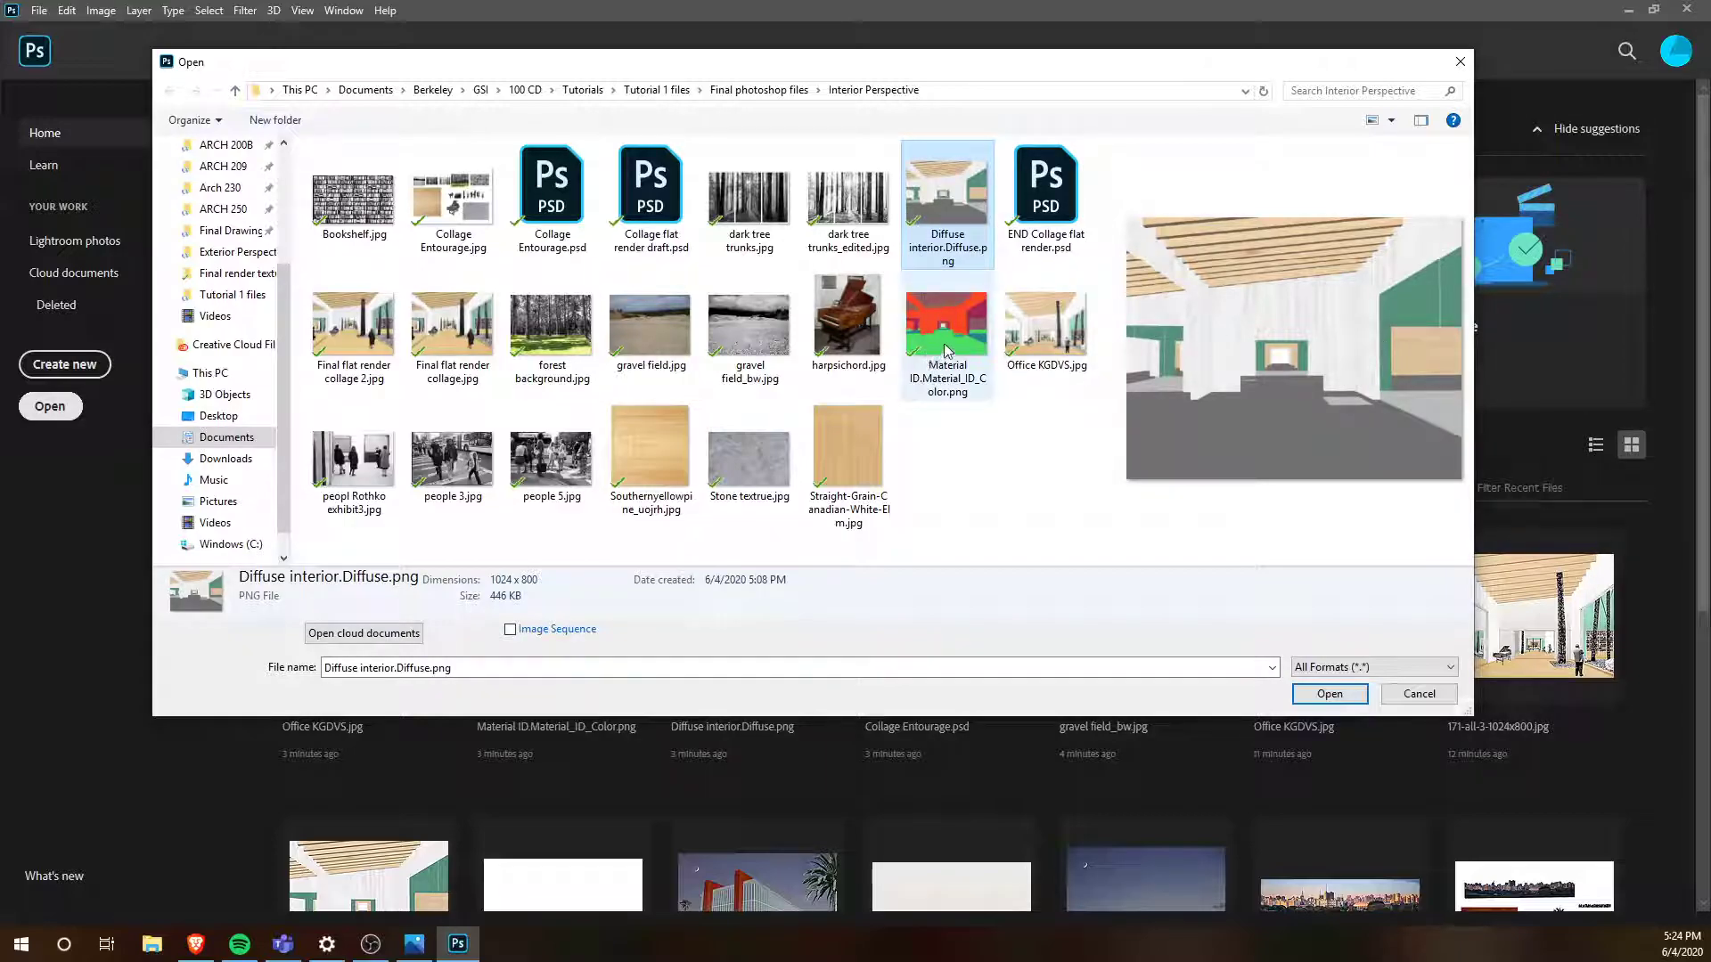
pyautogui.keyDown('ctrl'); pyautogui.click(954, 392); pyautogui.keyUp('ctrl')
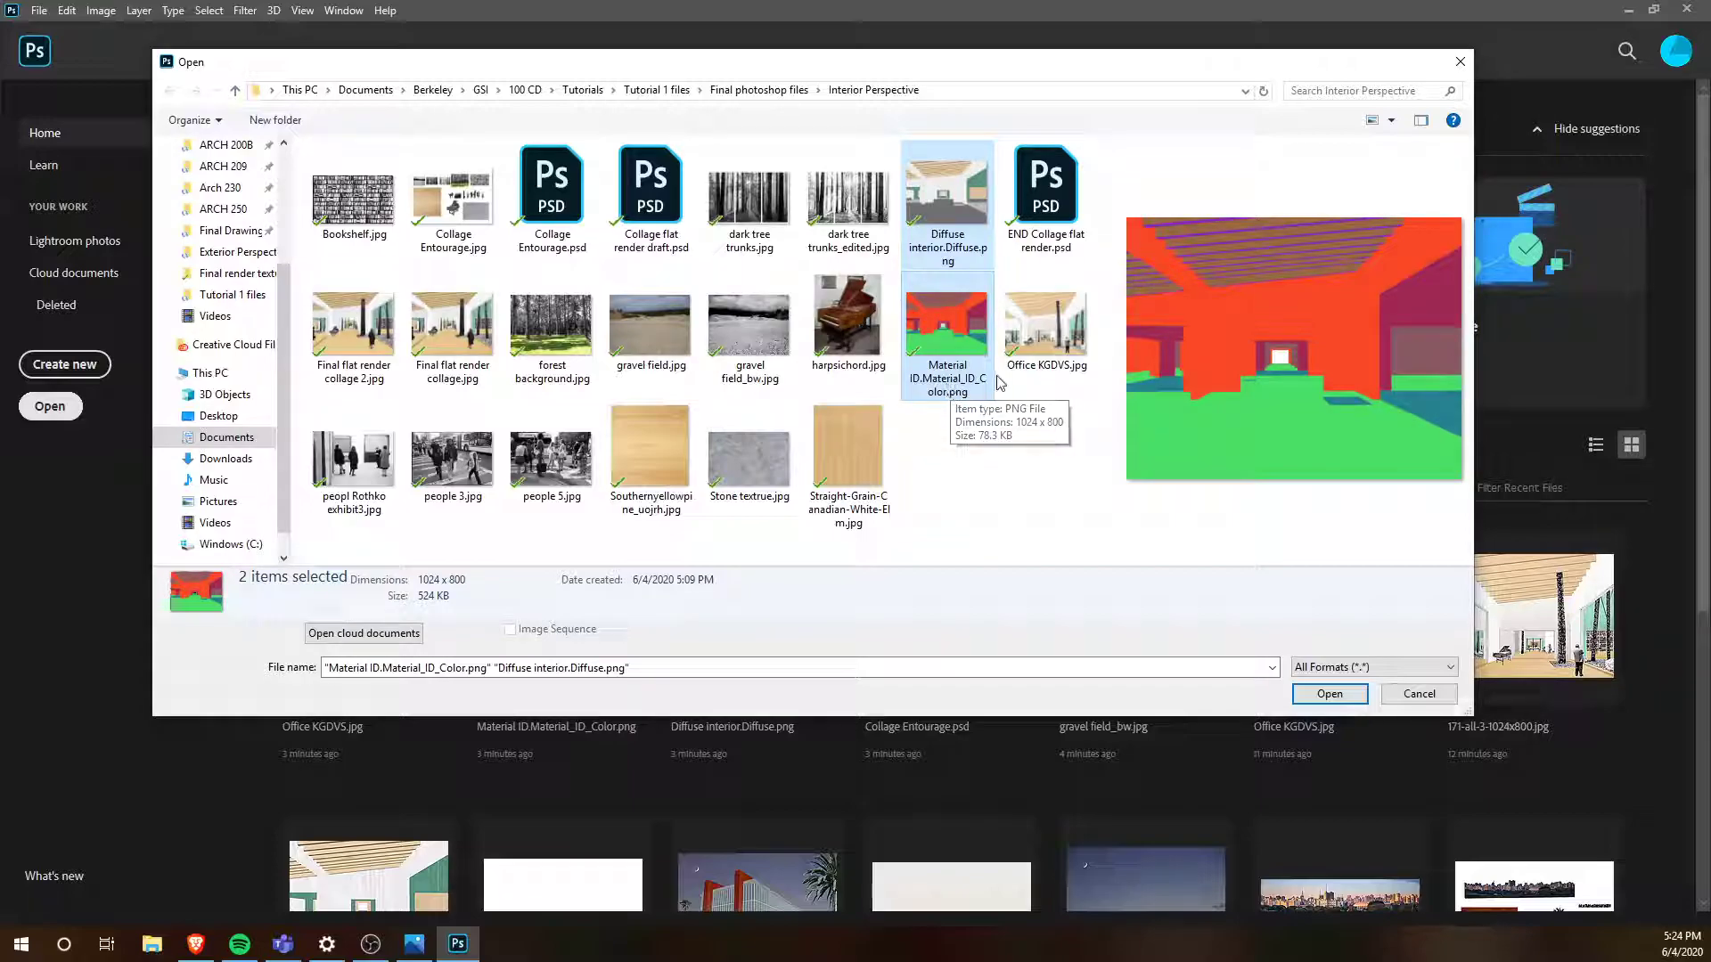
pyautogui.keyDown('ctrl'); pyautogui.click(1059, 322); pyautogui.keyUp('ctrl')
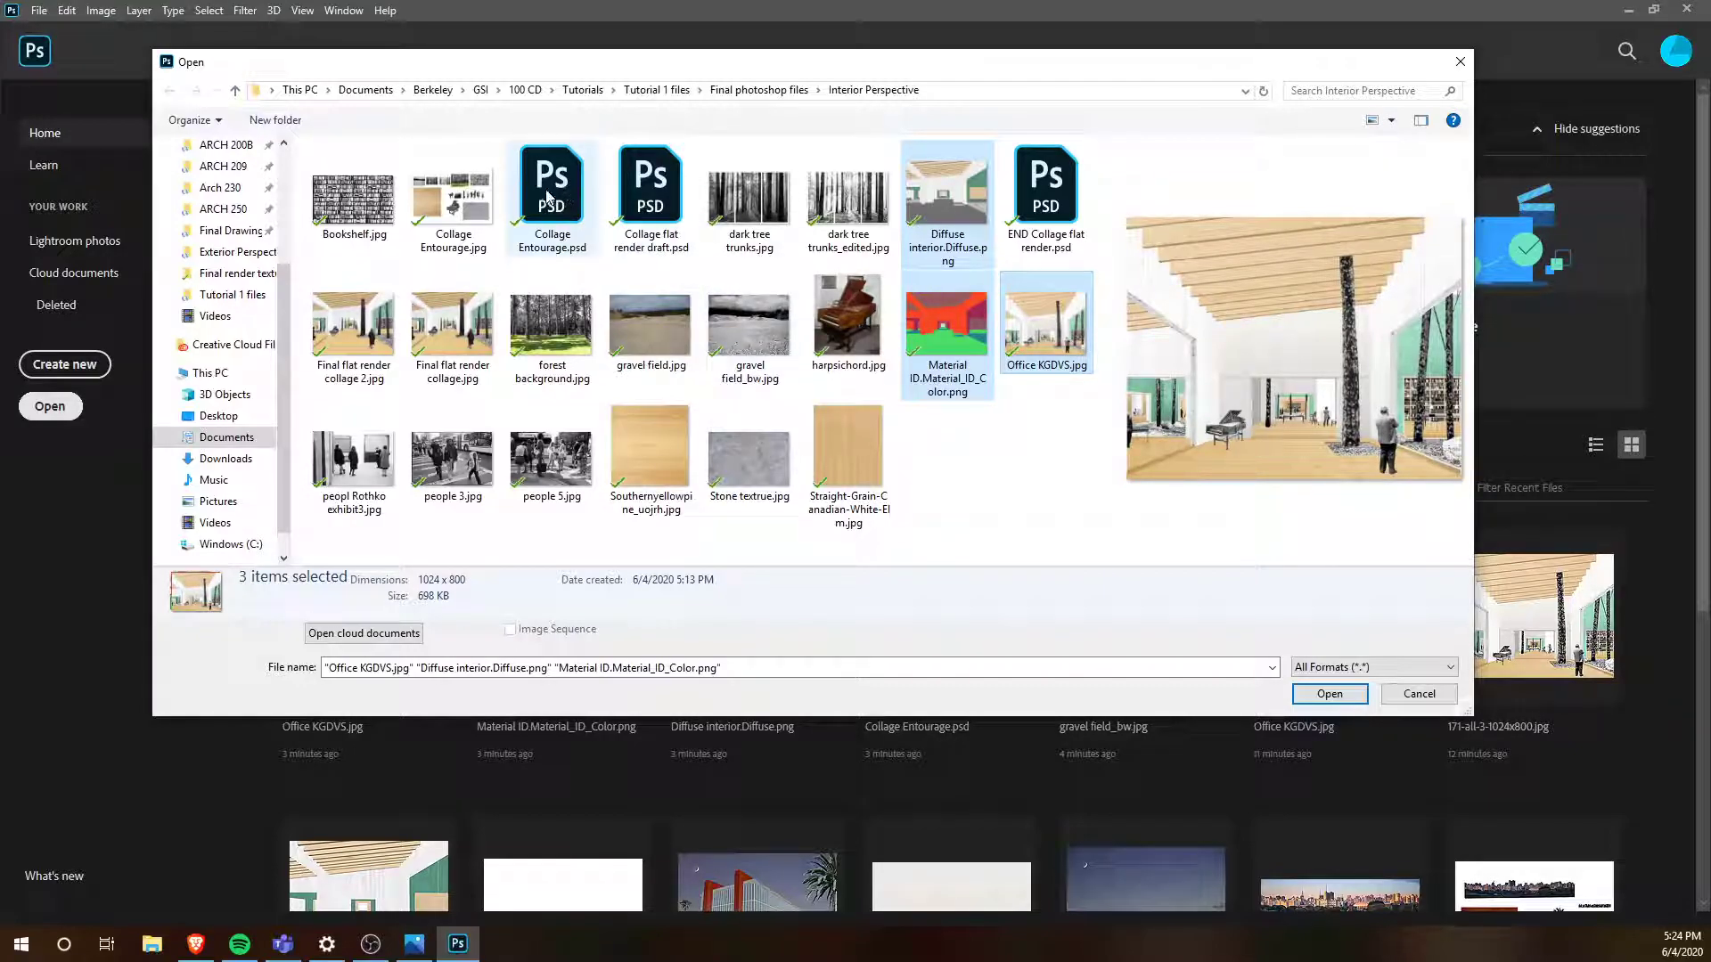
pyautogui.keyDown('ctrl'); pyautogui.click(553, 223); pyautogui.keyUp('ctrl')
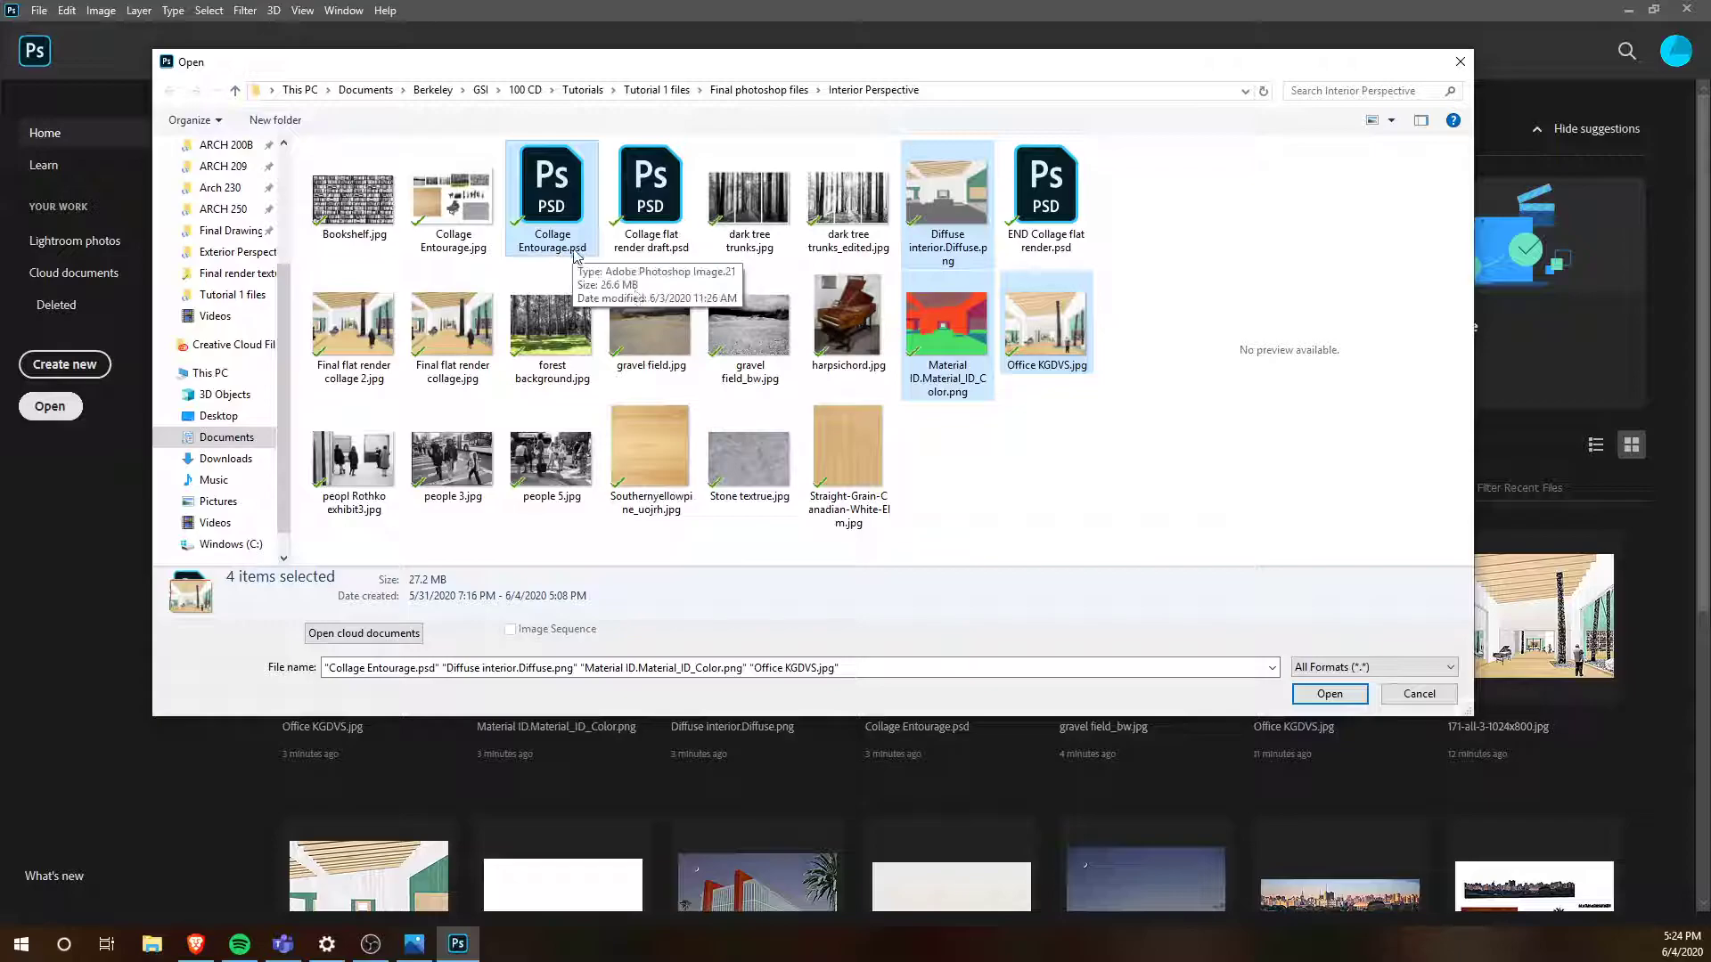
pyautogui.click(1329, 694)
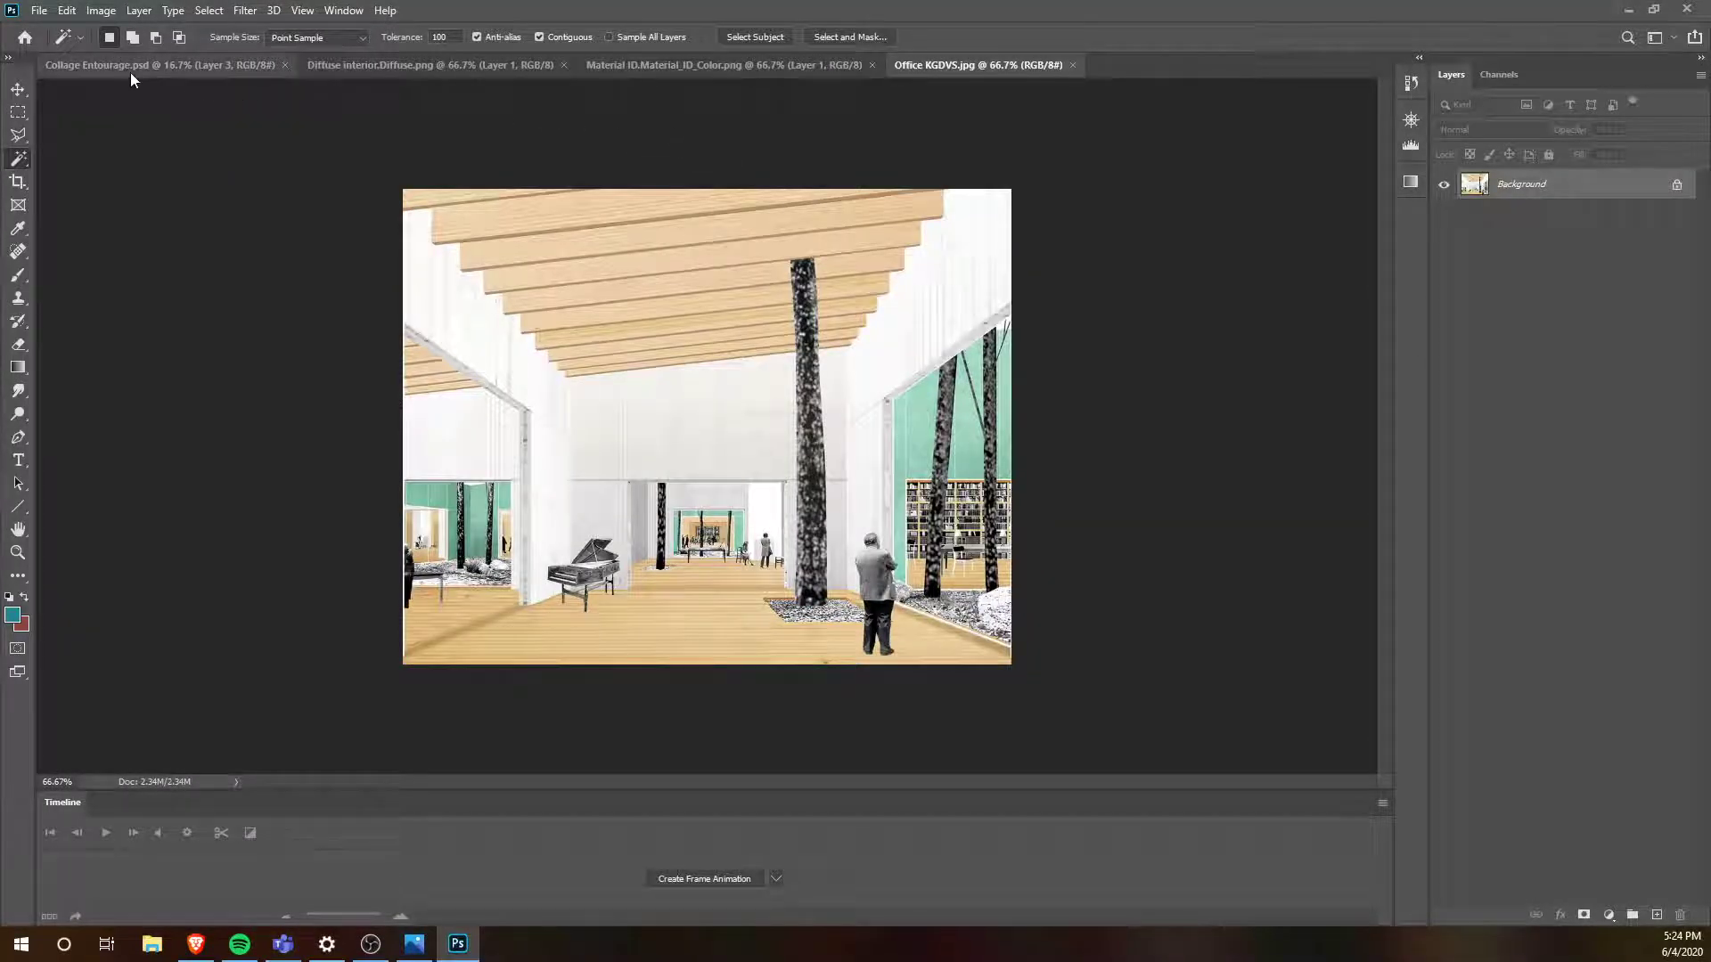
# - Move Collage Entourage.psd to the end of the open documents and deselect its active layer with the Move tool
pyautogui.moveTo(130, 73); pyautogui.dragTo(973, 72)
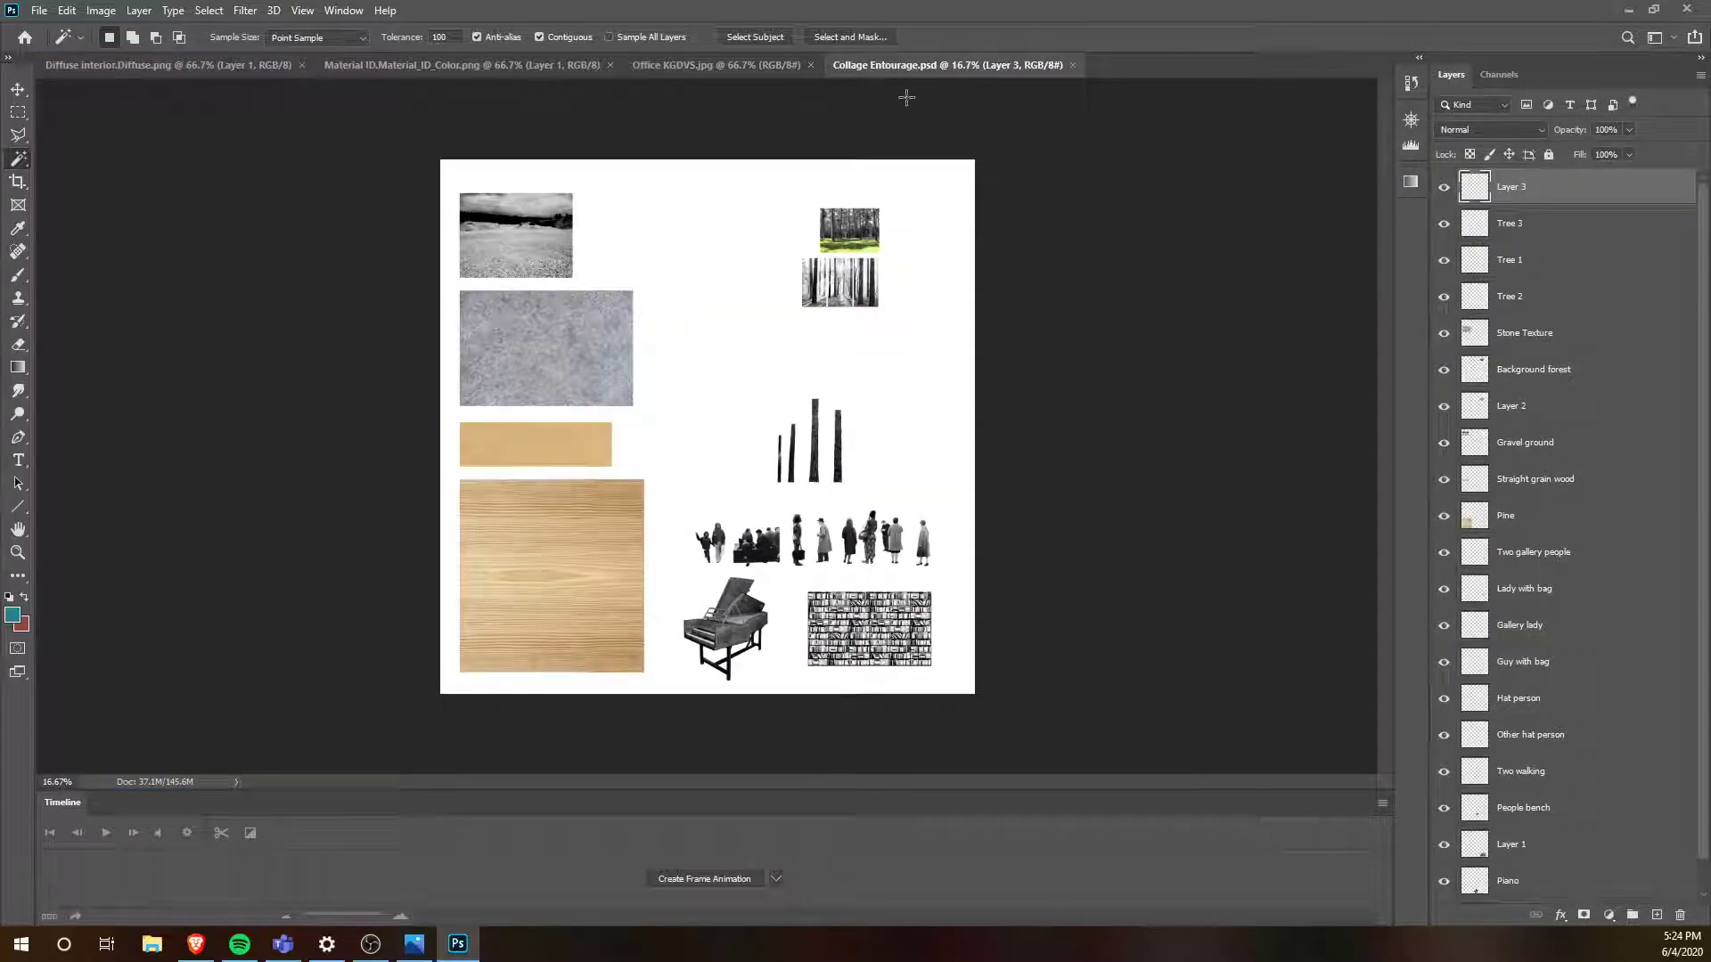
pyautogui.click(18, 89)
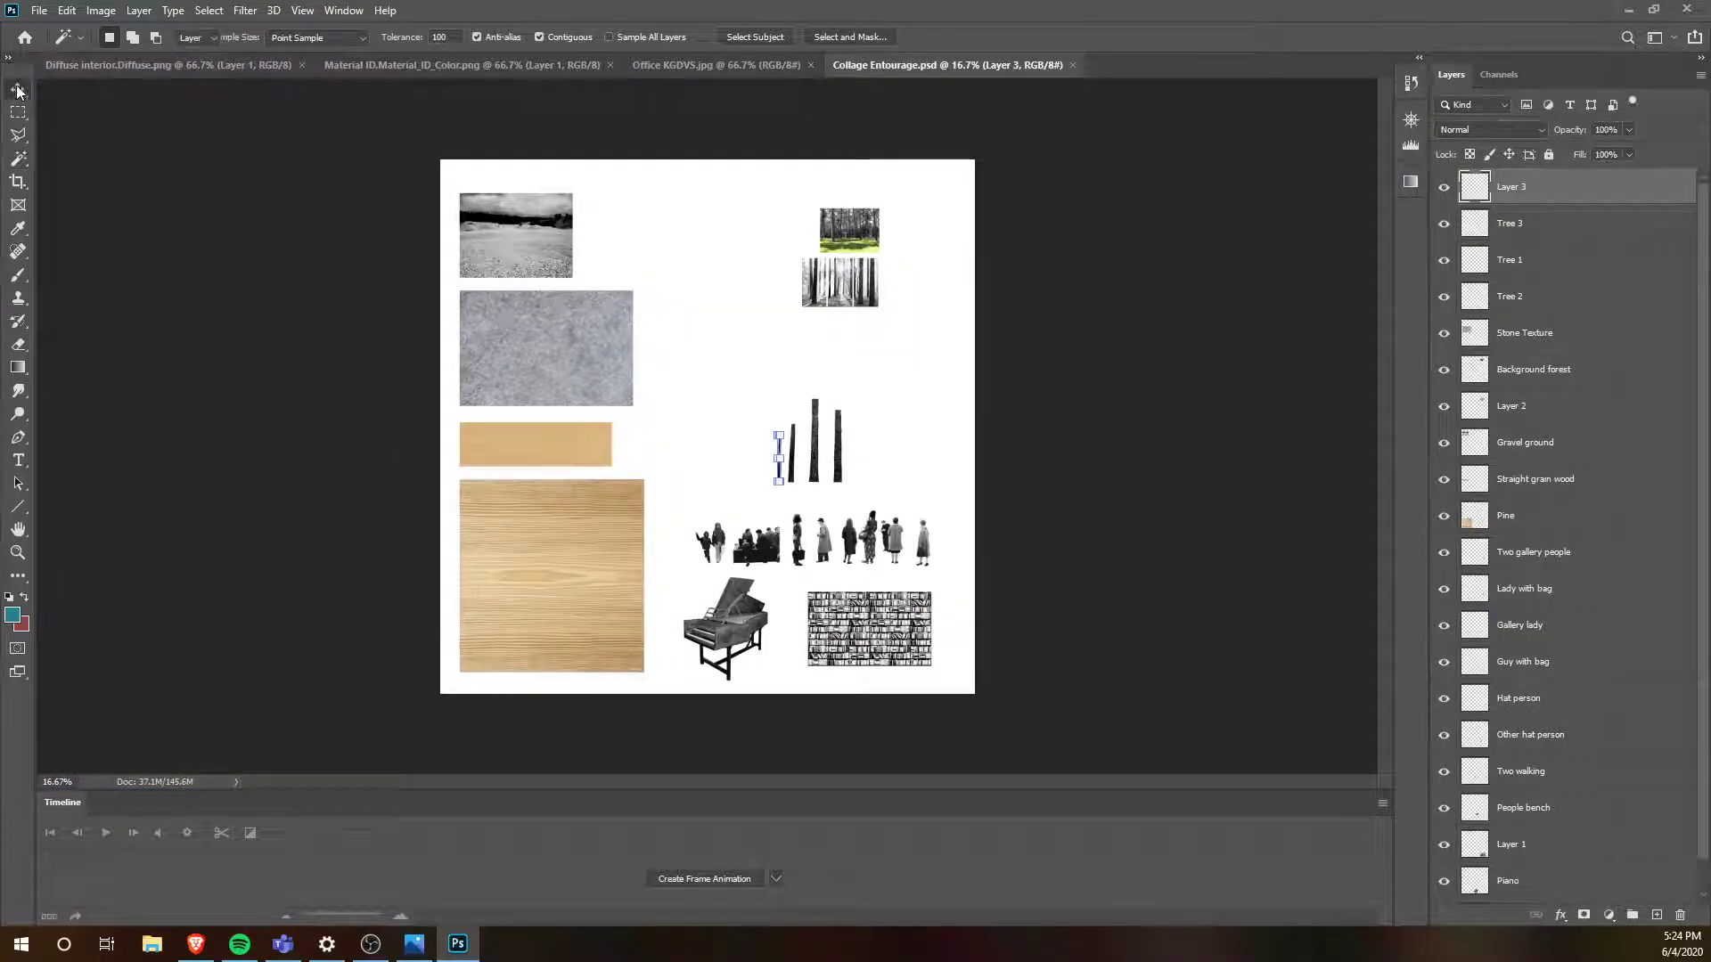
pyautogui.click(931, 457)
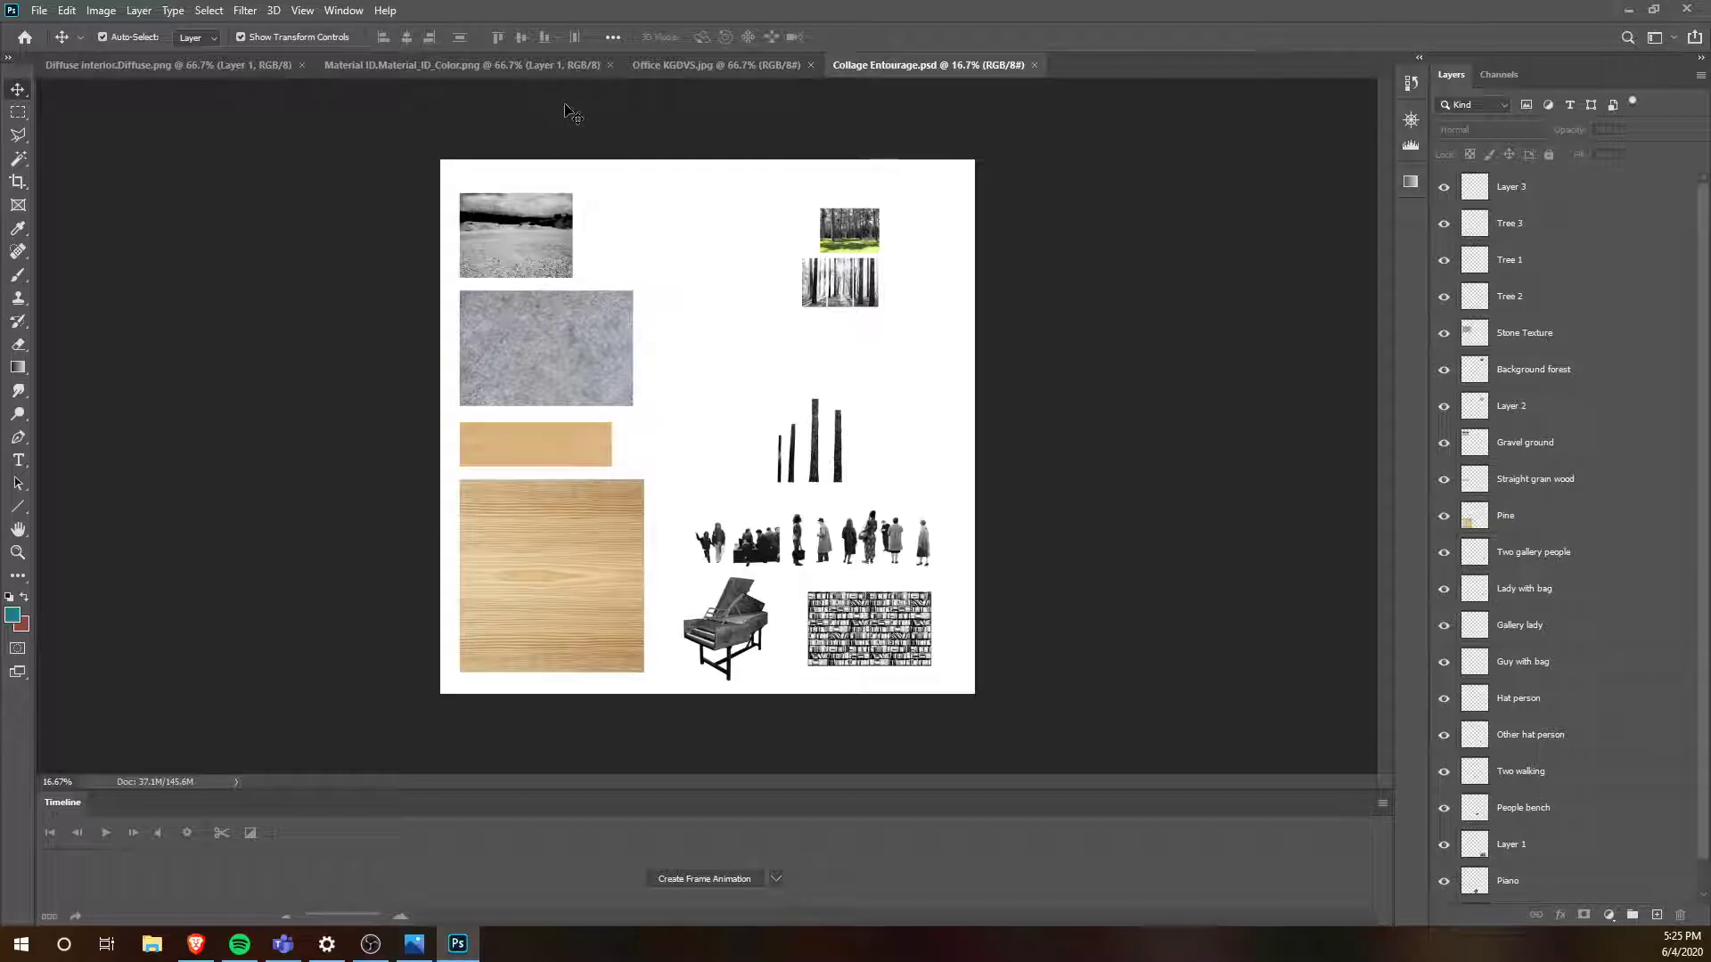
# - Copy the black-and-white gravel field image from Collage Entourage.psd into Diffuse interior.Diffuse.png, after comparing the render with the Office KGDVS.jpg reference
pyautogui.click(711, 67)
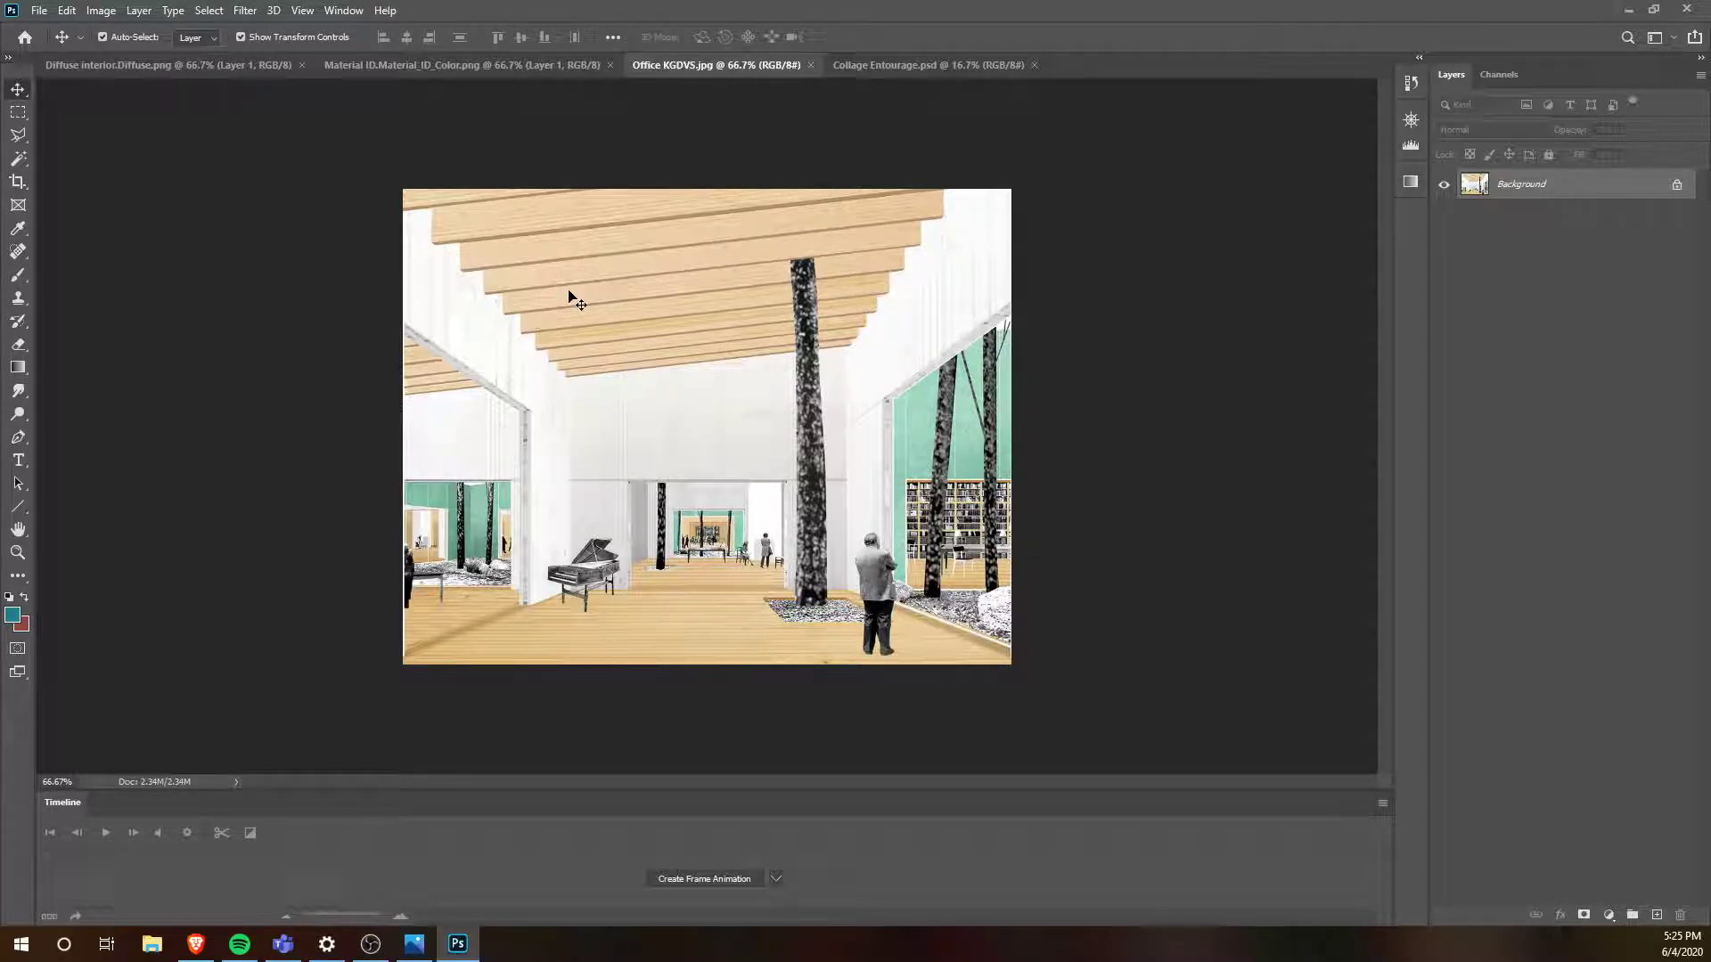
pyautogui.click(225, 66)
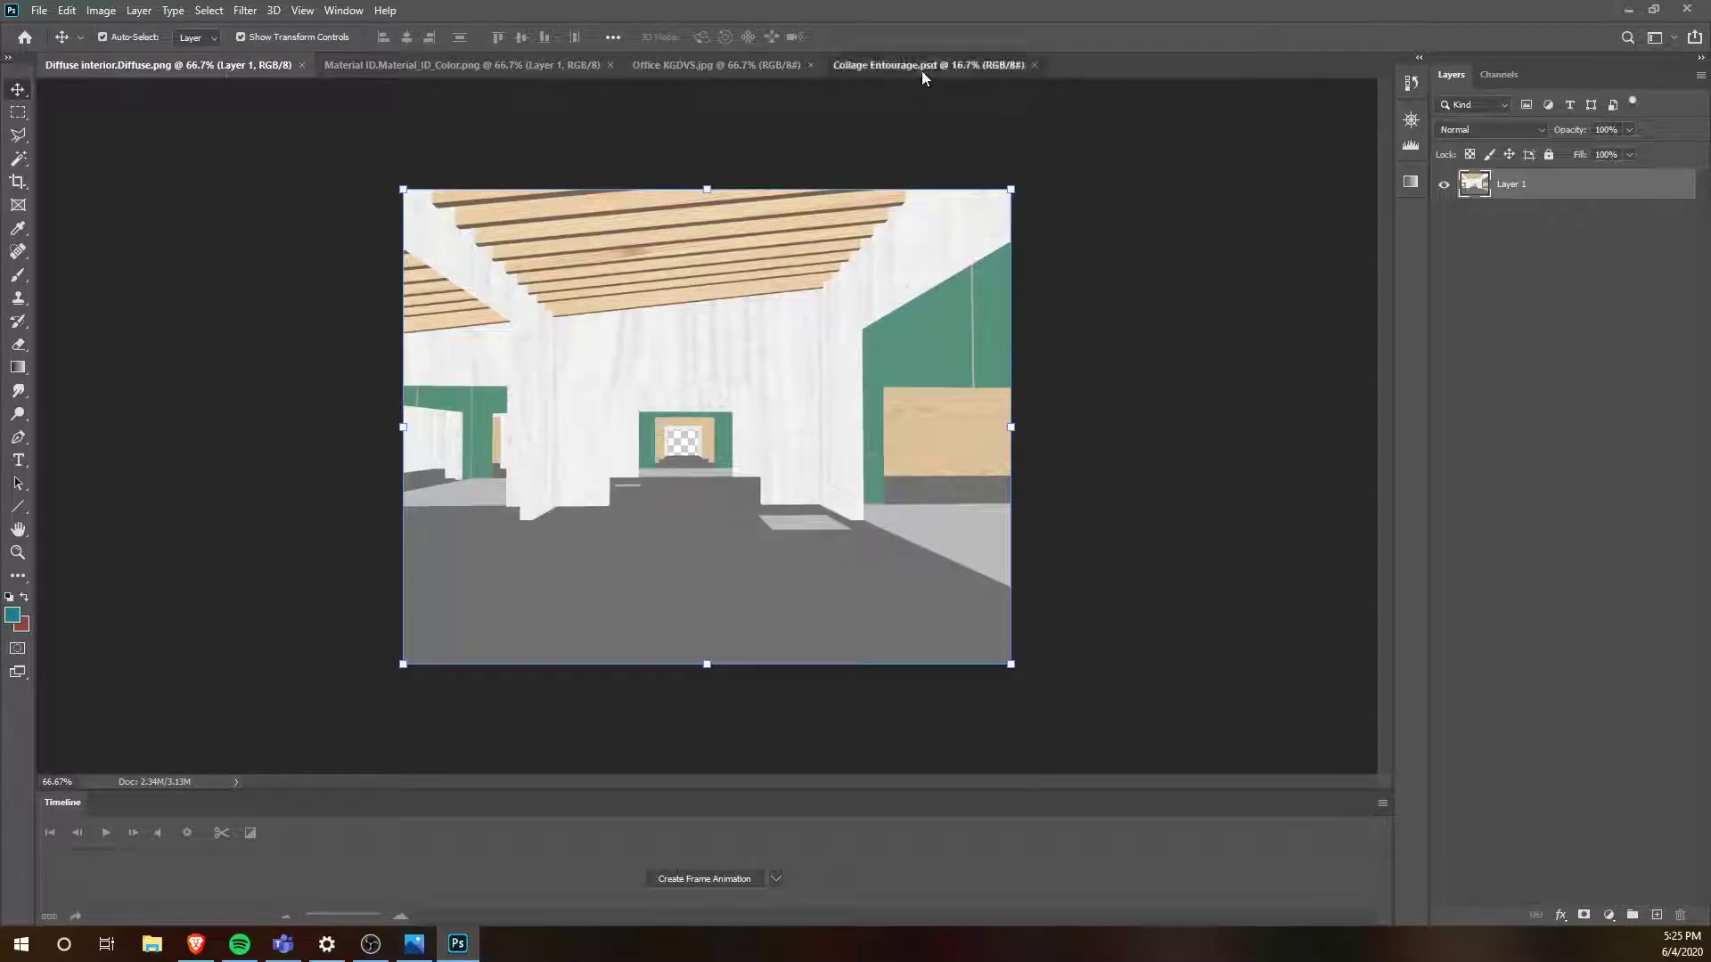
pyautogui.click(922, 65)
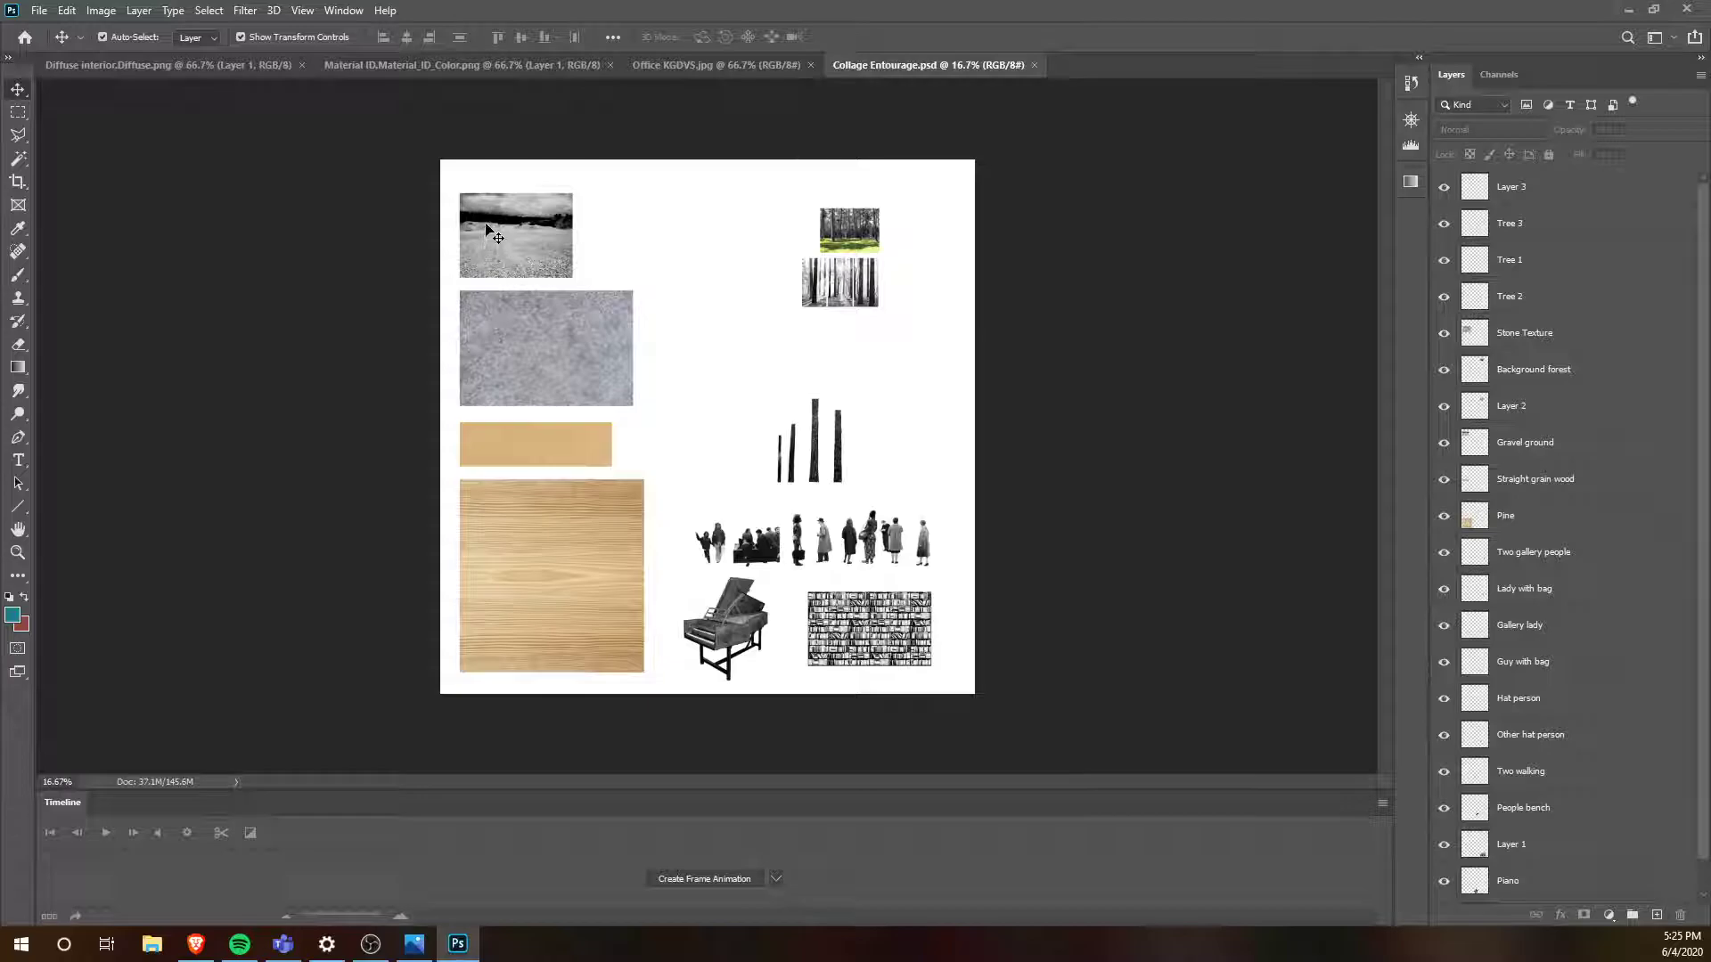
pyautogui.scroll(5, 488, 230)
pyautogui.scroll(-2, 561, 192)
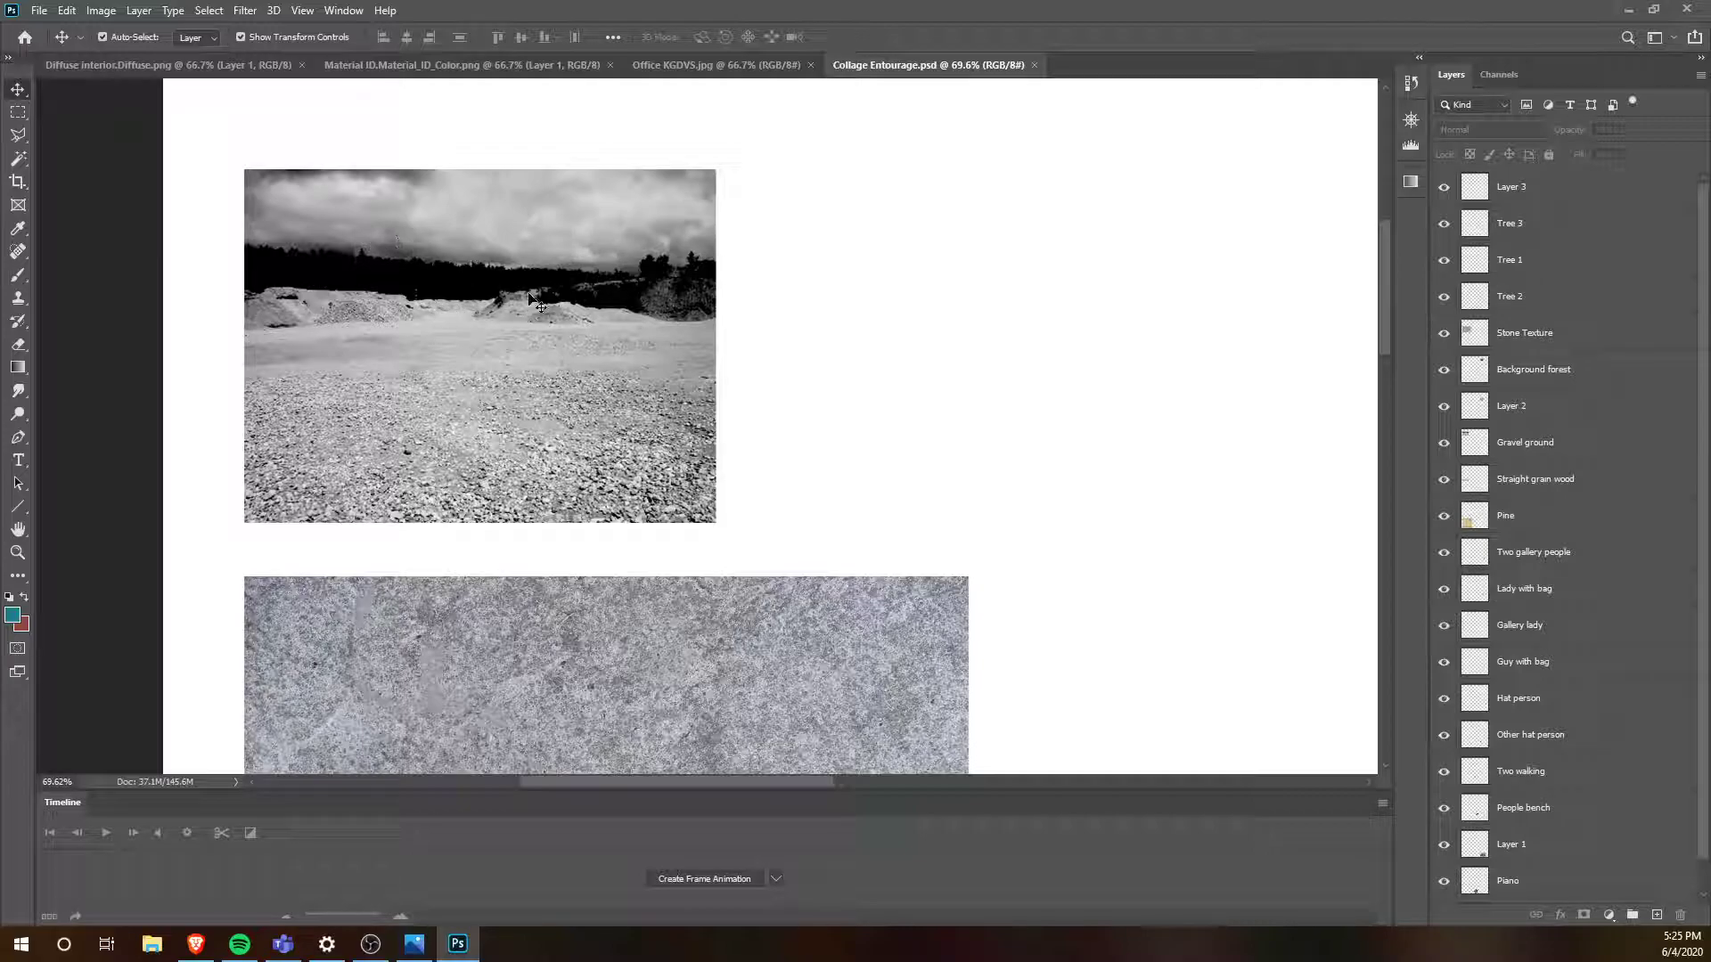
pyautogui.scroll(-3, 492, 392)
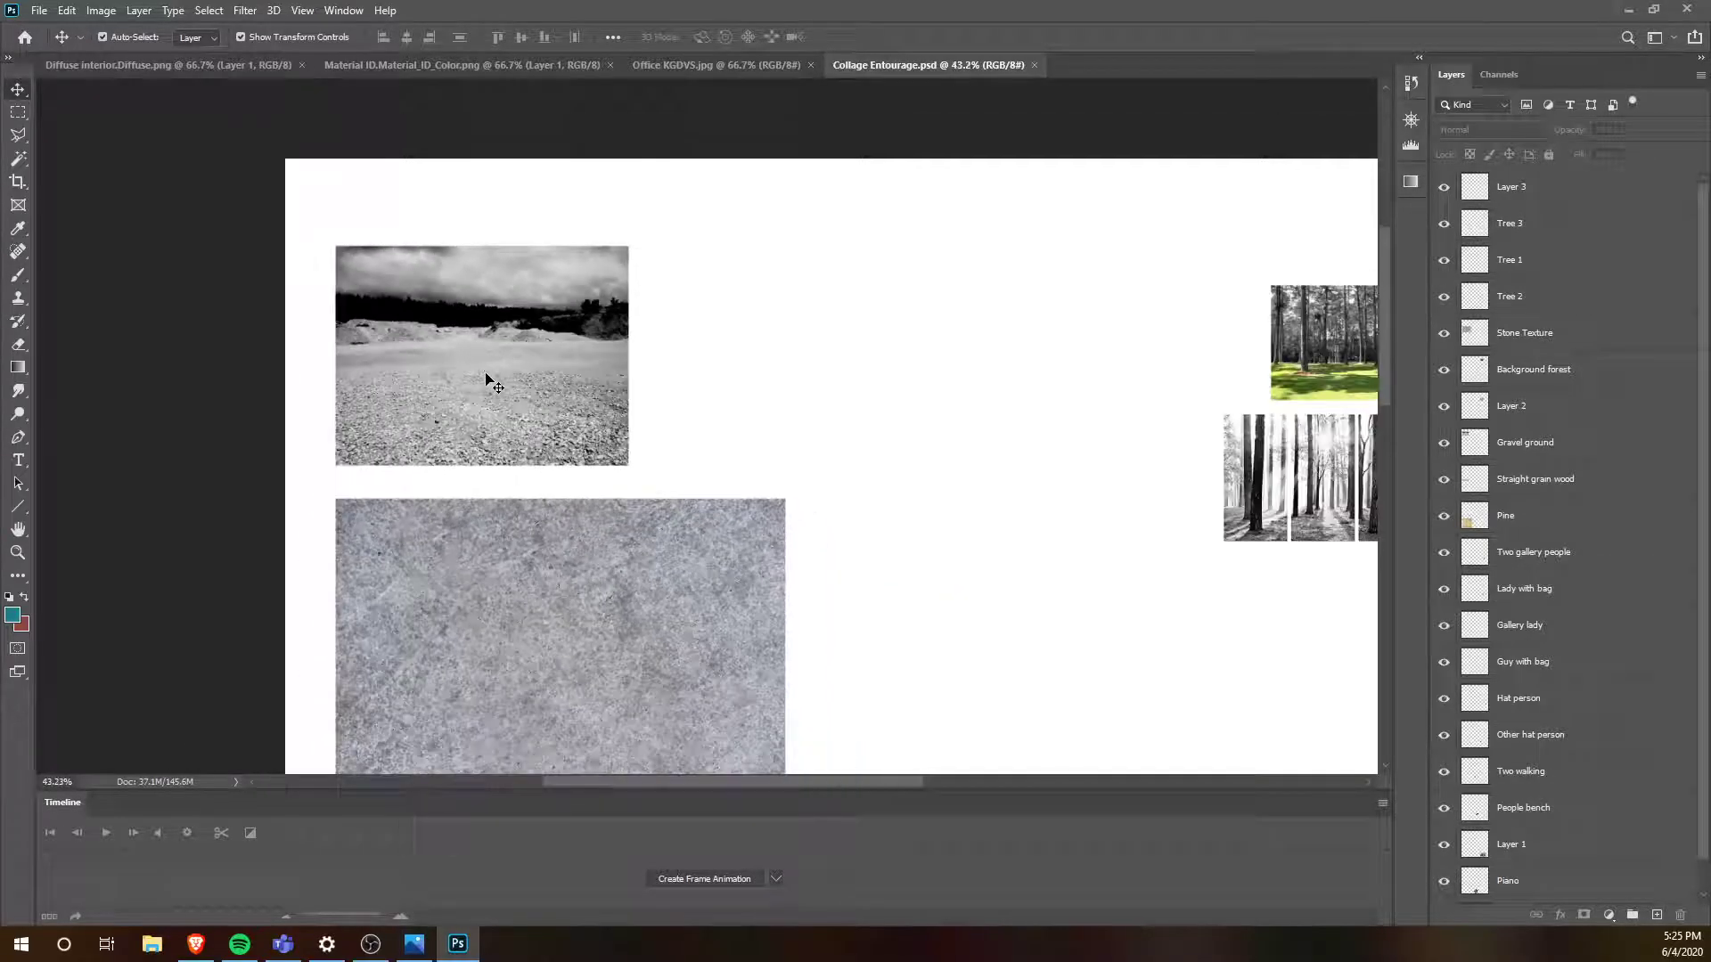
pyautogui.scroll(-1, 493, 374)
pyautogui.moveTo(484, 213); pyautogui.dragTo(703, 392)
# - Check the gravel in the reference image, move the gravel layer to the render's lower-left corner and try scaling it to about 135%
pyautogui.click(724, 67)
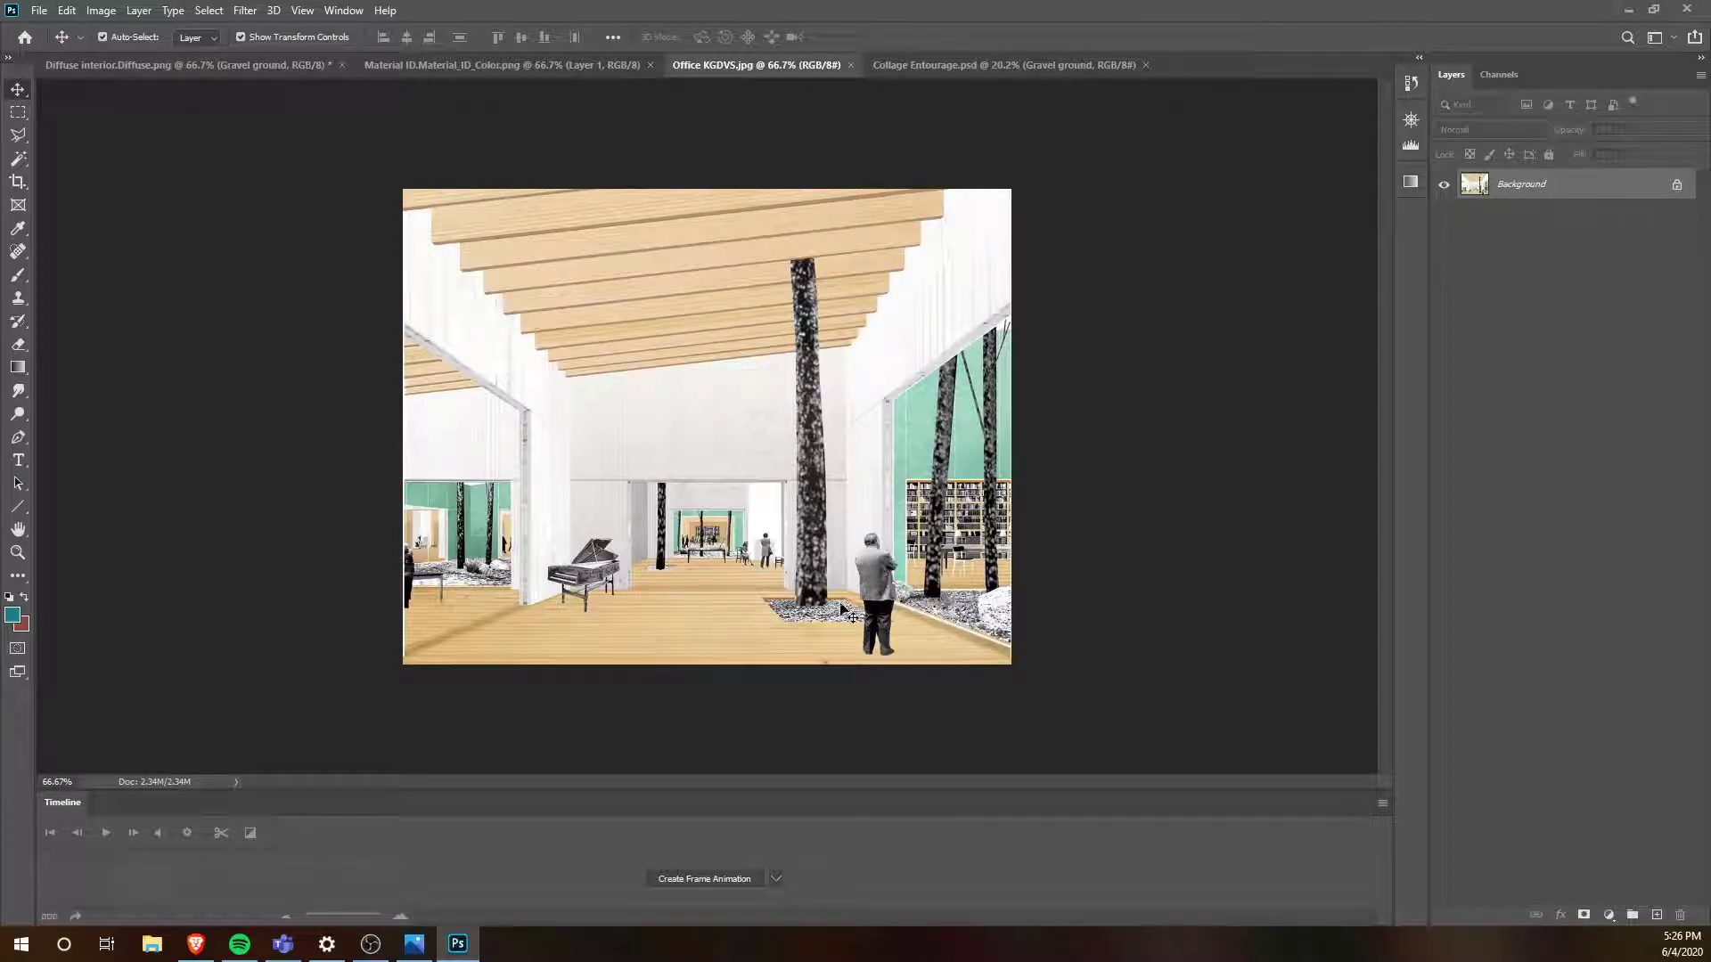
pyautogui.click(164, 69)
pyautogui.moveTo(651, 394); pyautogui.dragTo(588, 482)
pyautogui.moveTo(854, 325); pyautogui.dragTo(1022, 218)
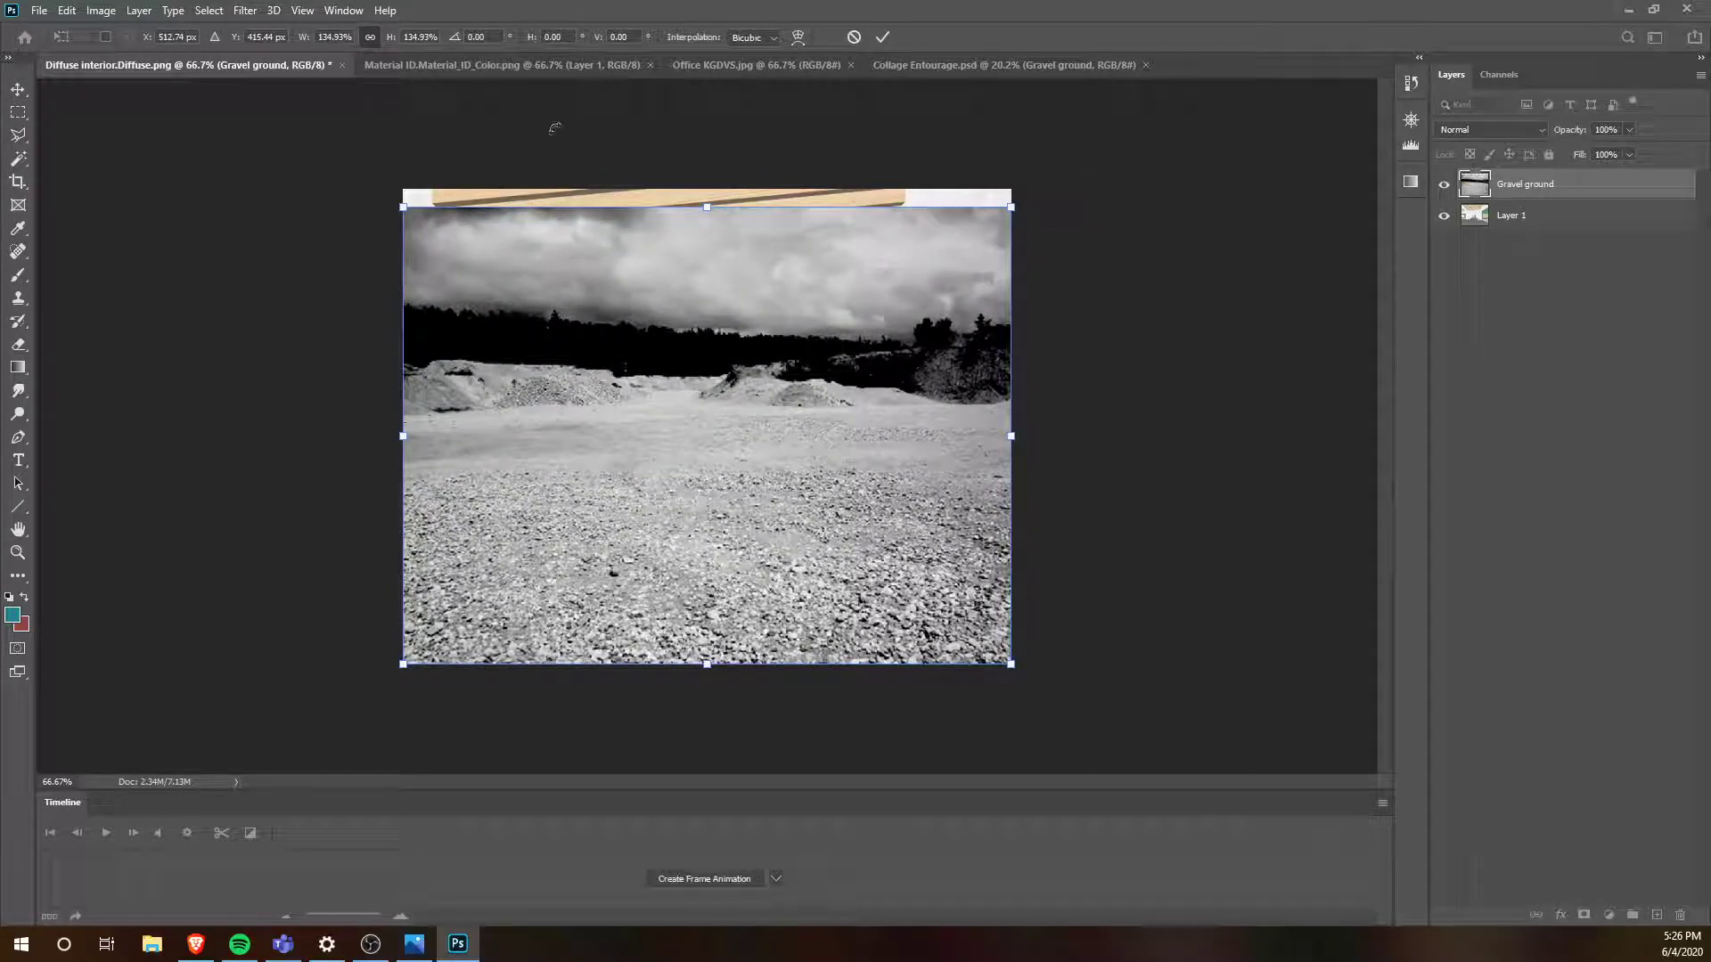
# - Copy the material ID image into the Diffuse interior document as the bottommost layer, and close the Material ID document
pyautogui.click(495, 65)
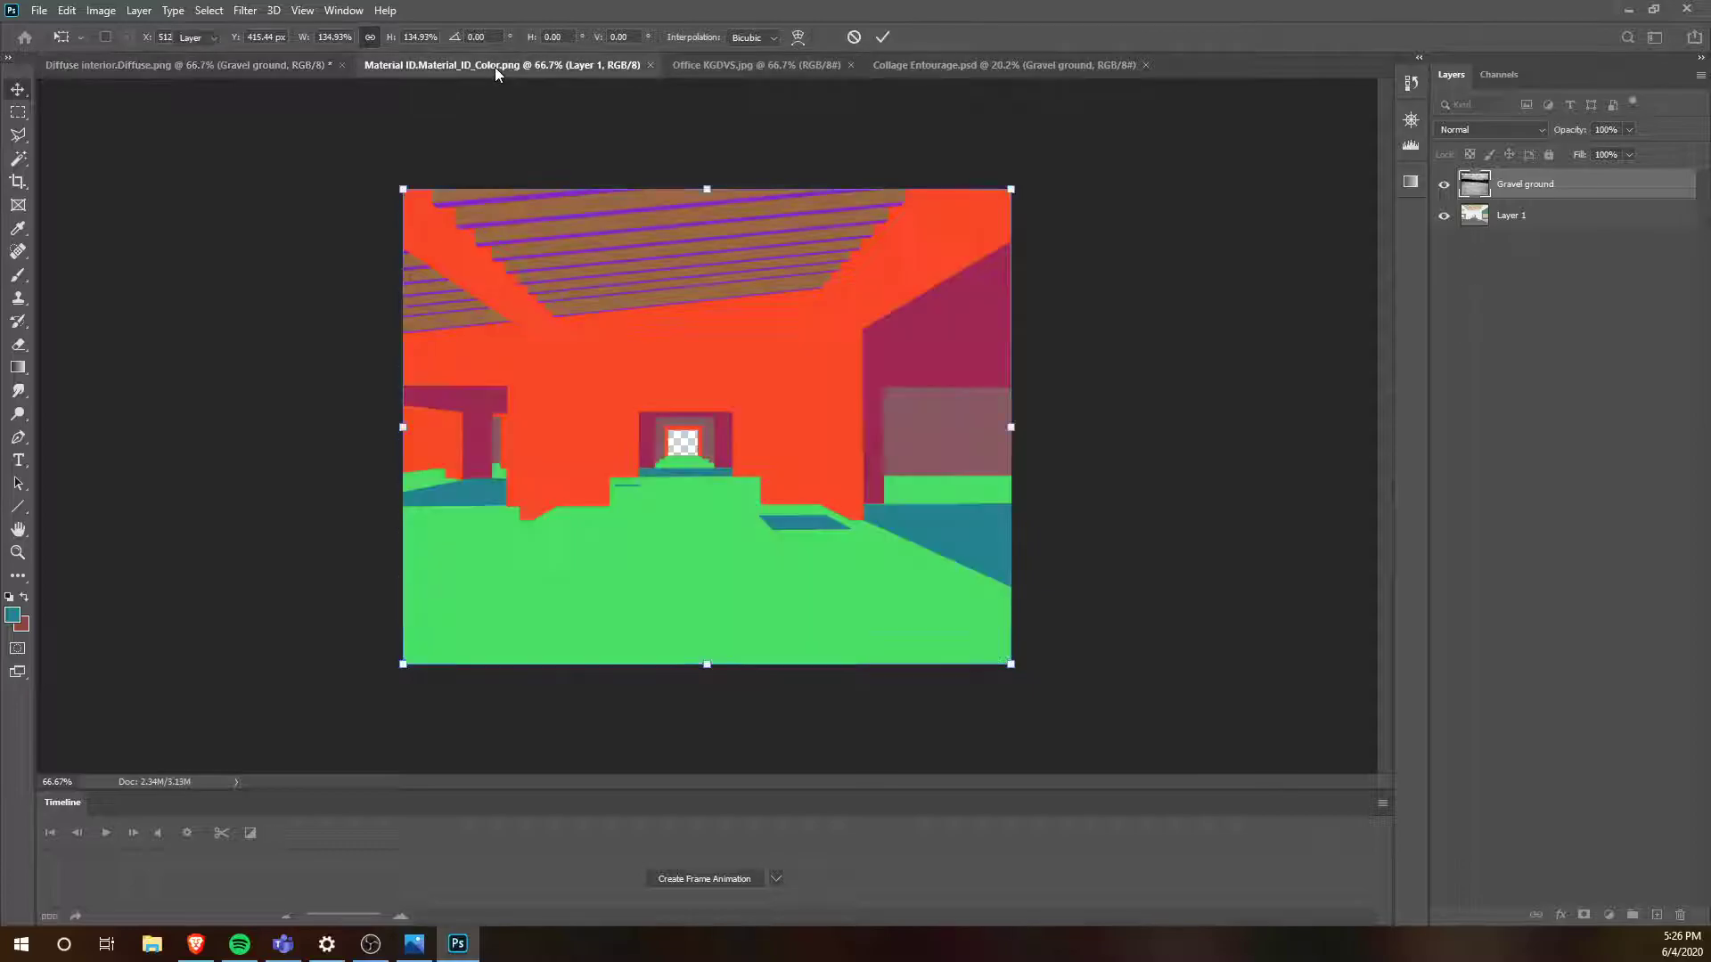
pyautogui.moveTo(671, 358); pyautogui.dragTo(804, 379)
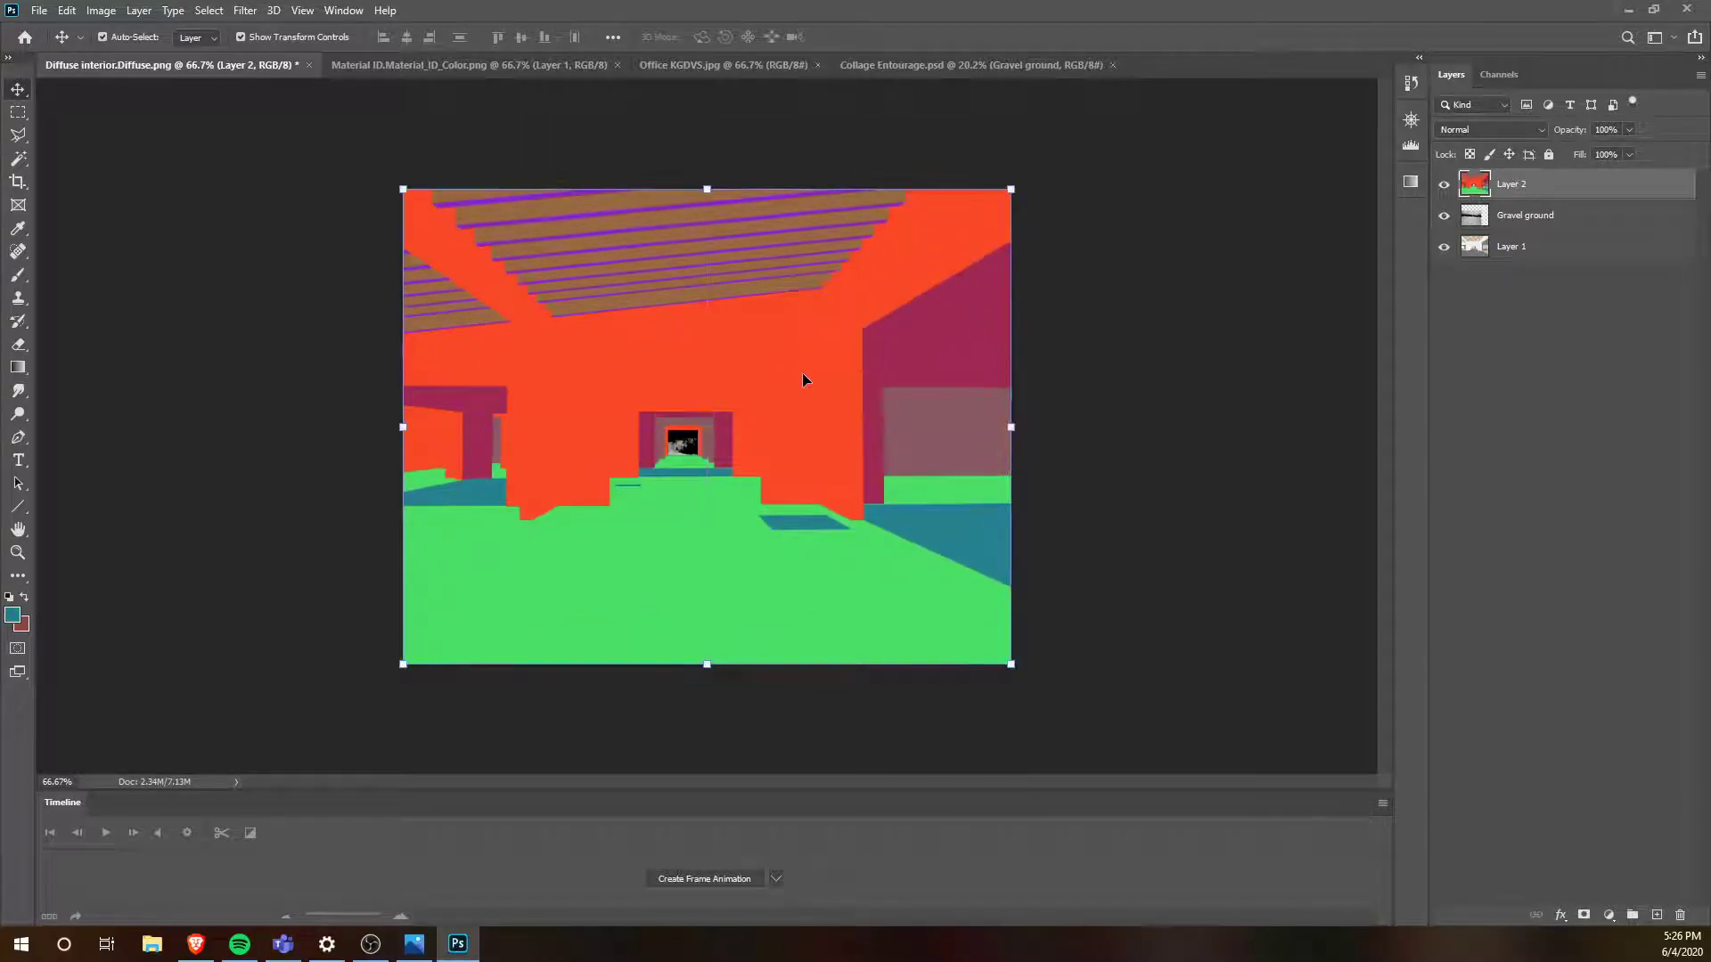
pyautogui.moveTo(1579, 176); pyautogui.dragTo(1524, 257)
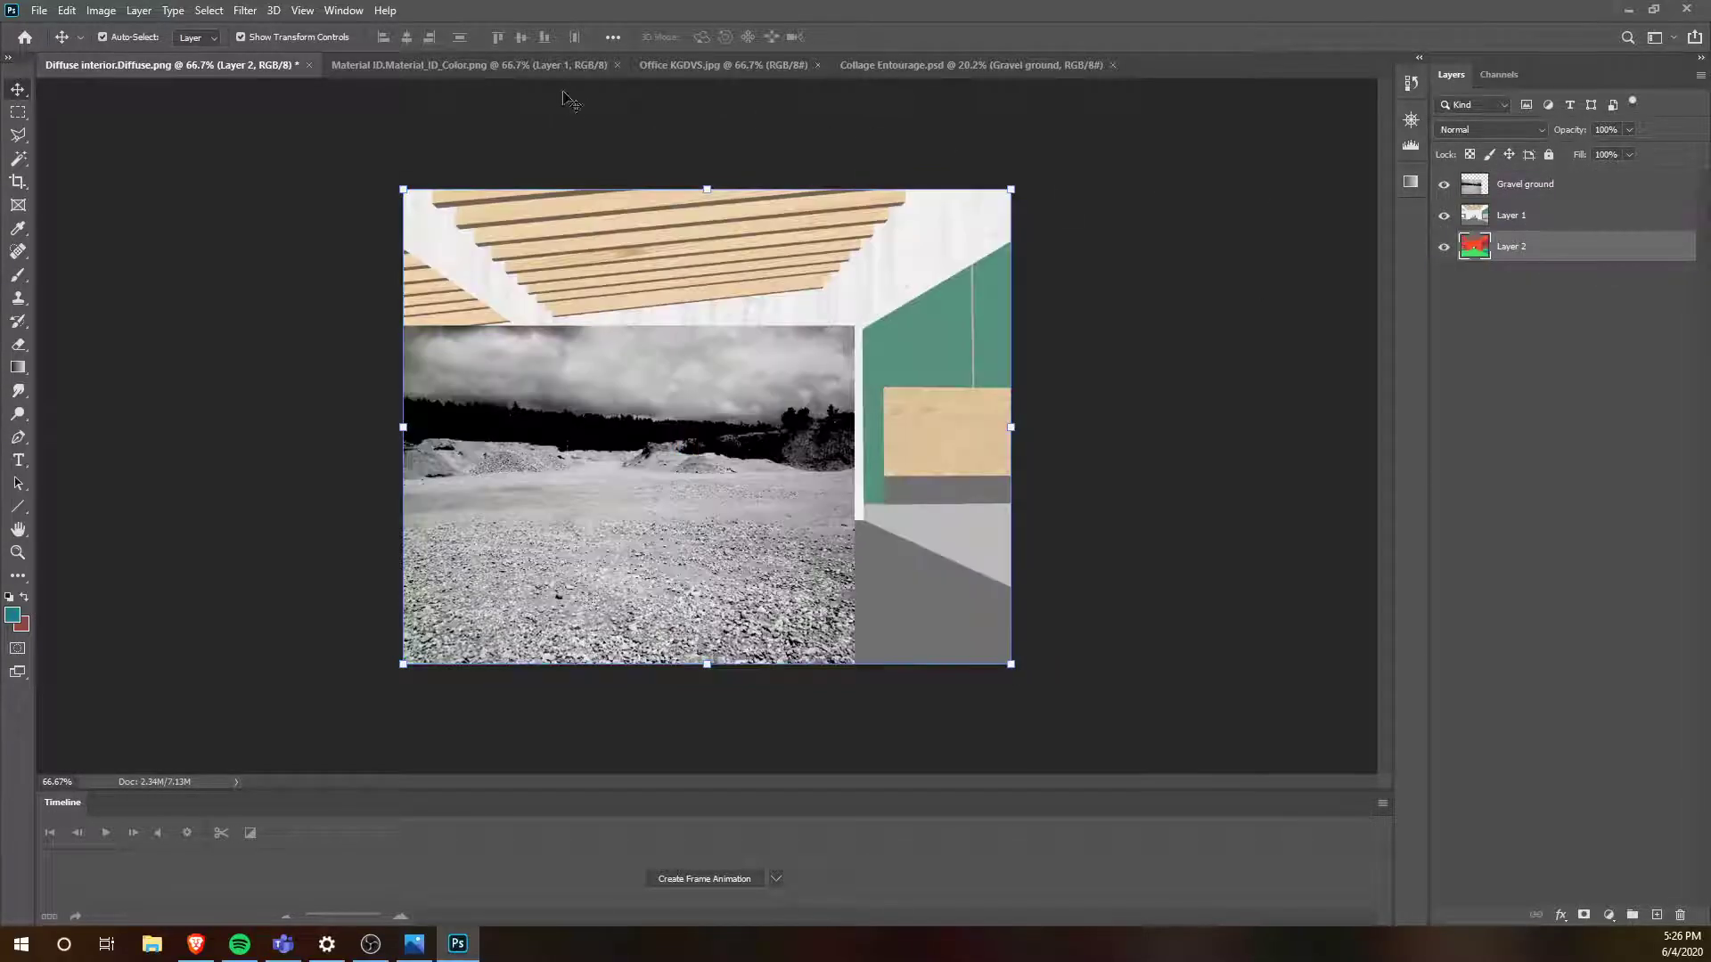
pyautogui.click(616, 65)
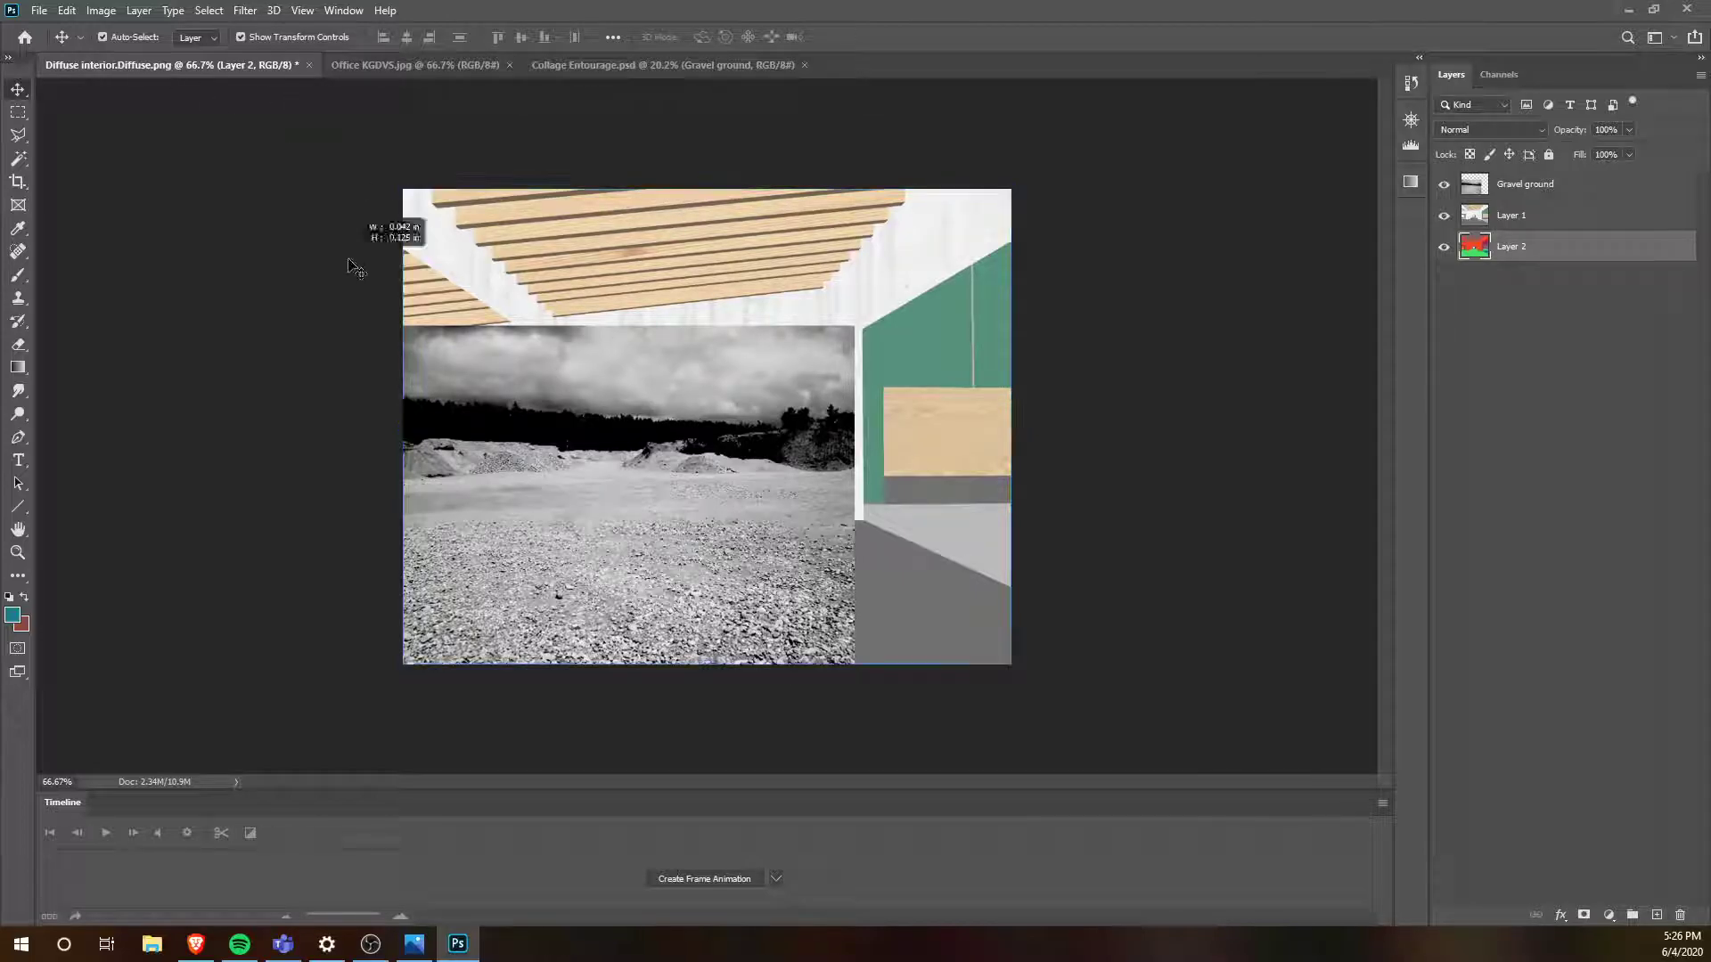
# - Scale the gravel image up proportionally to the full width of the render and shift it down past the canvas's lower edge
pyautogui.click(624, 401)
pyautogui.hotkey('ctrl', 't')
pyautogui.moveTo(932, 282); pyautogui.dragTo(1021, 216)
pyautogui.press('Return')
pyautogui.moveTo(750, 395); pyautogui.dragTo(751, 477)
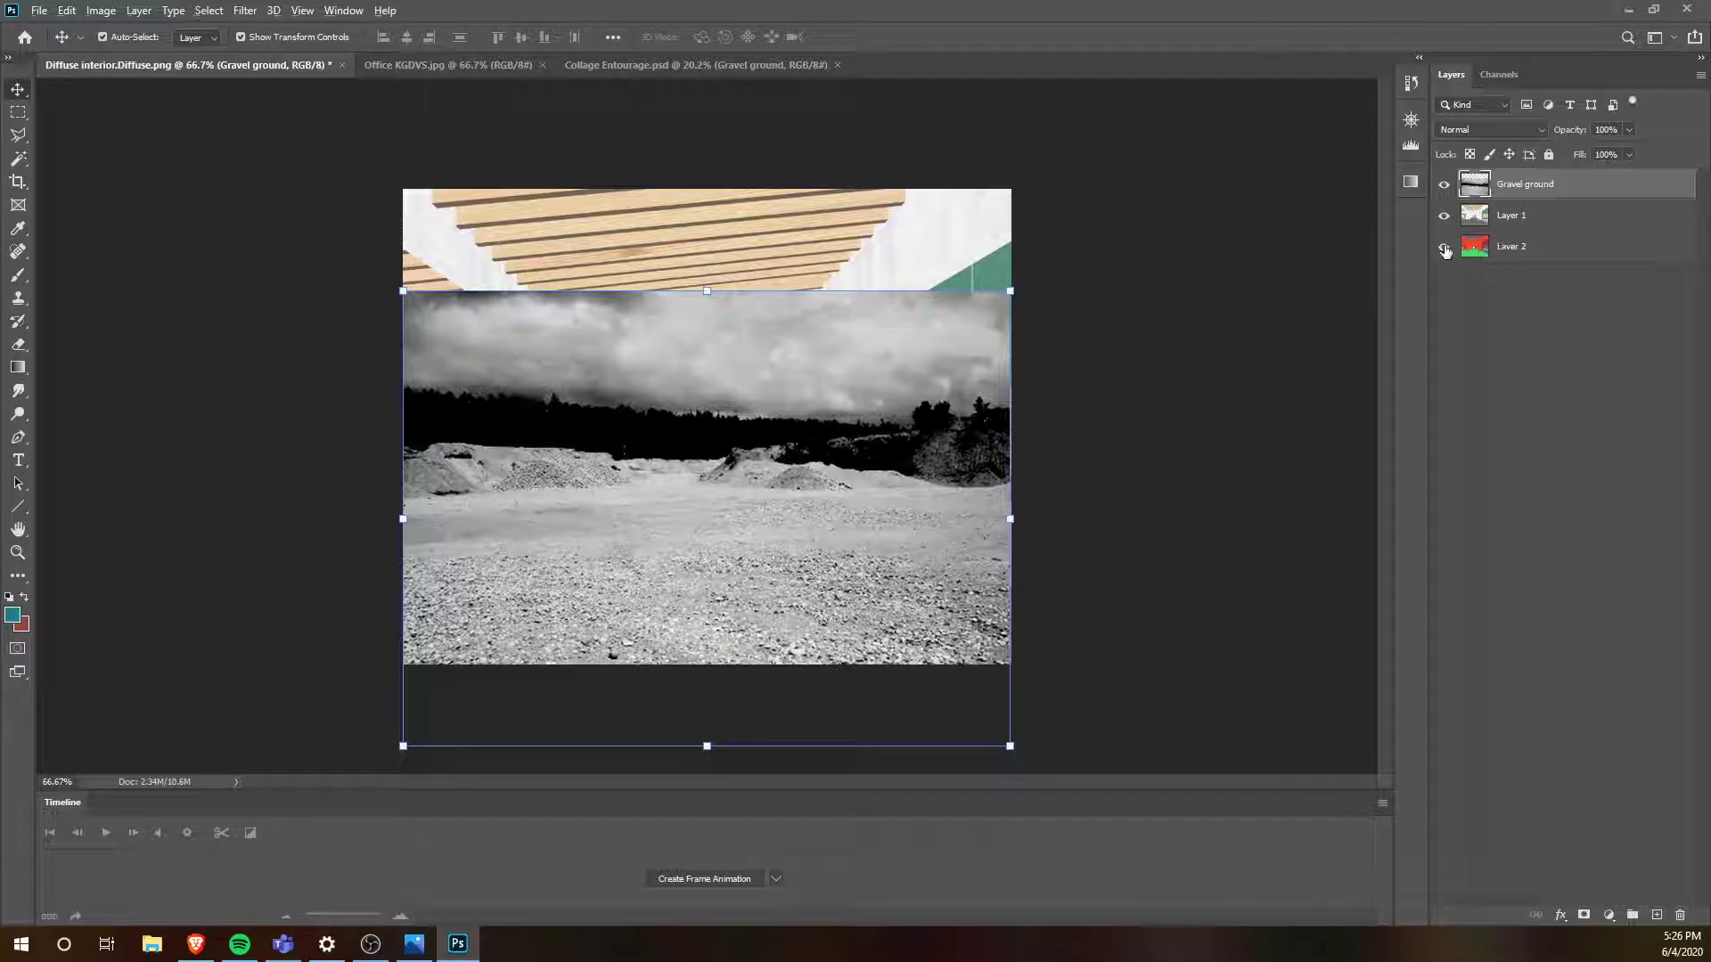
# - Show only the material ID layer and select all of its teal ground areas with the Magic Wand
pyautogui.keyDown('alt'); pyautogui.click(1445, 248); pyautogui.keyUp('alt')
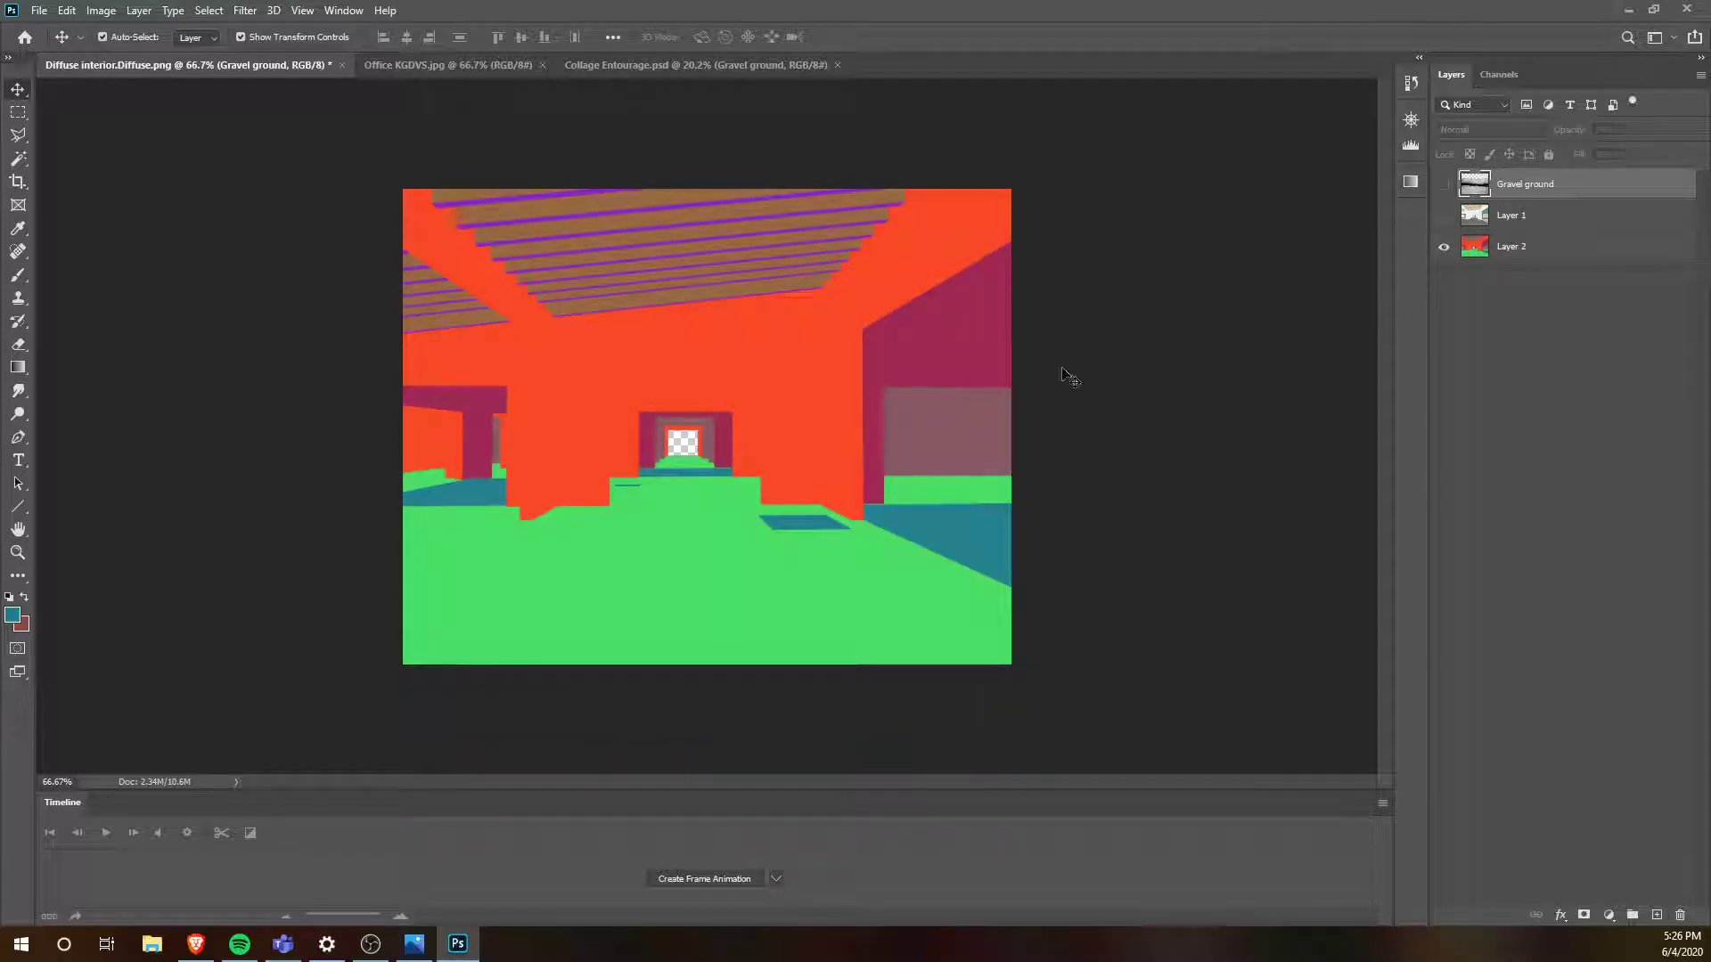
pyautogui.press('w')
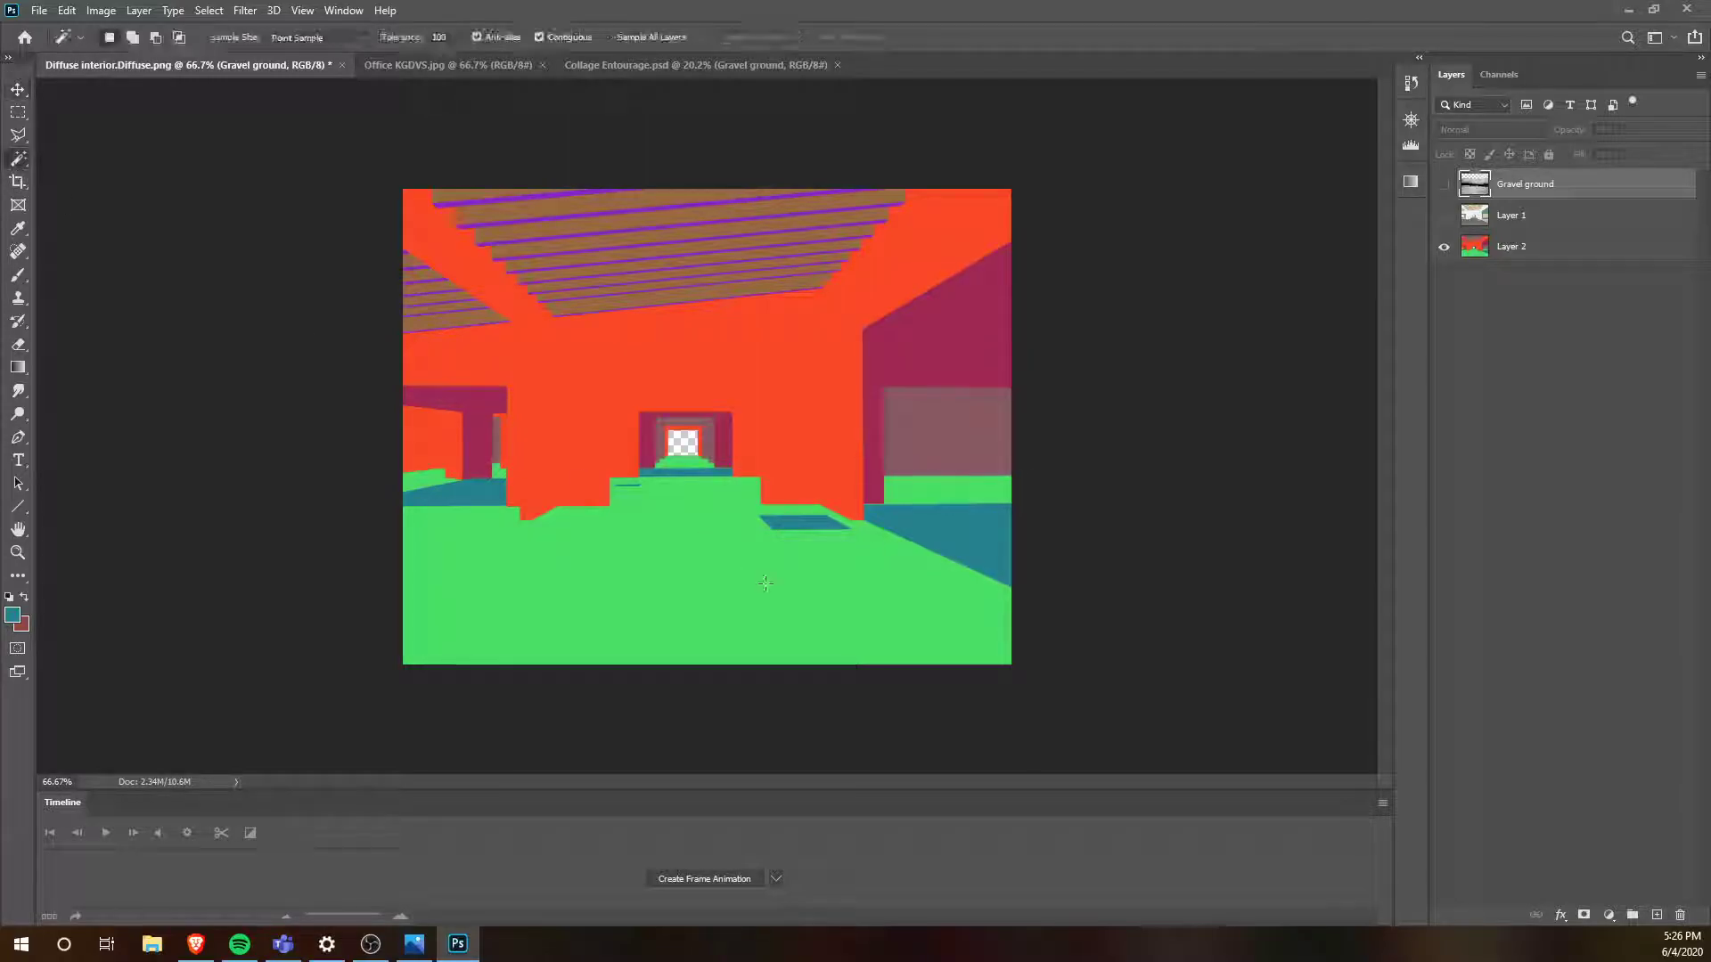
pyautogui.click(934, 528)
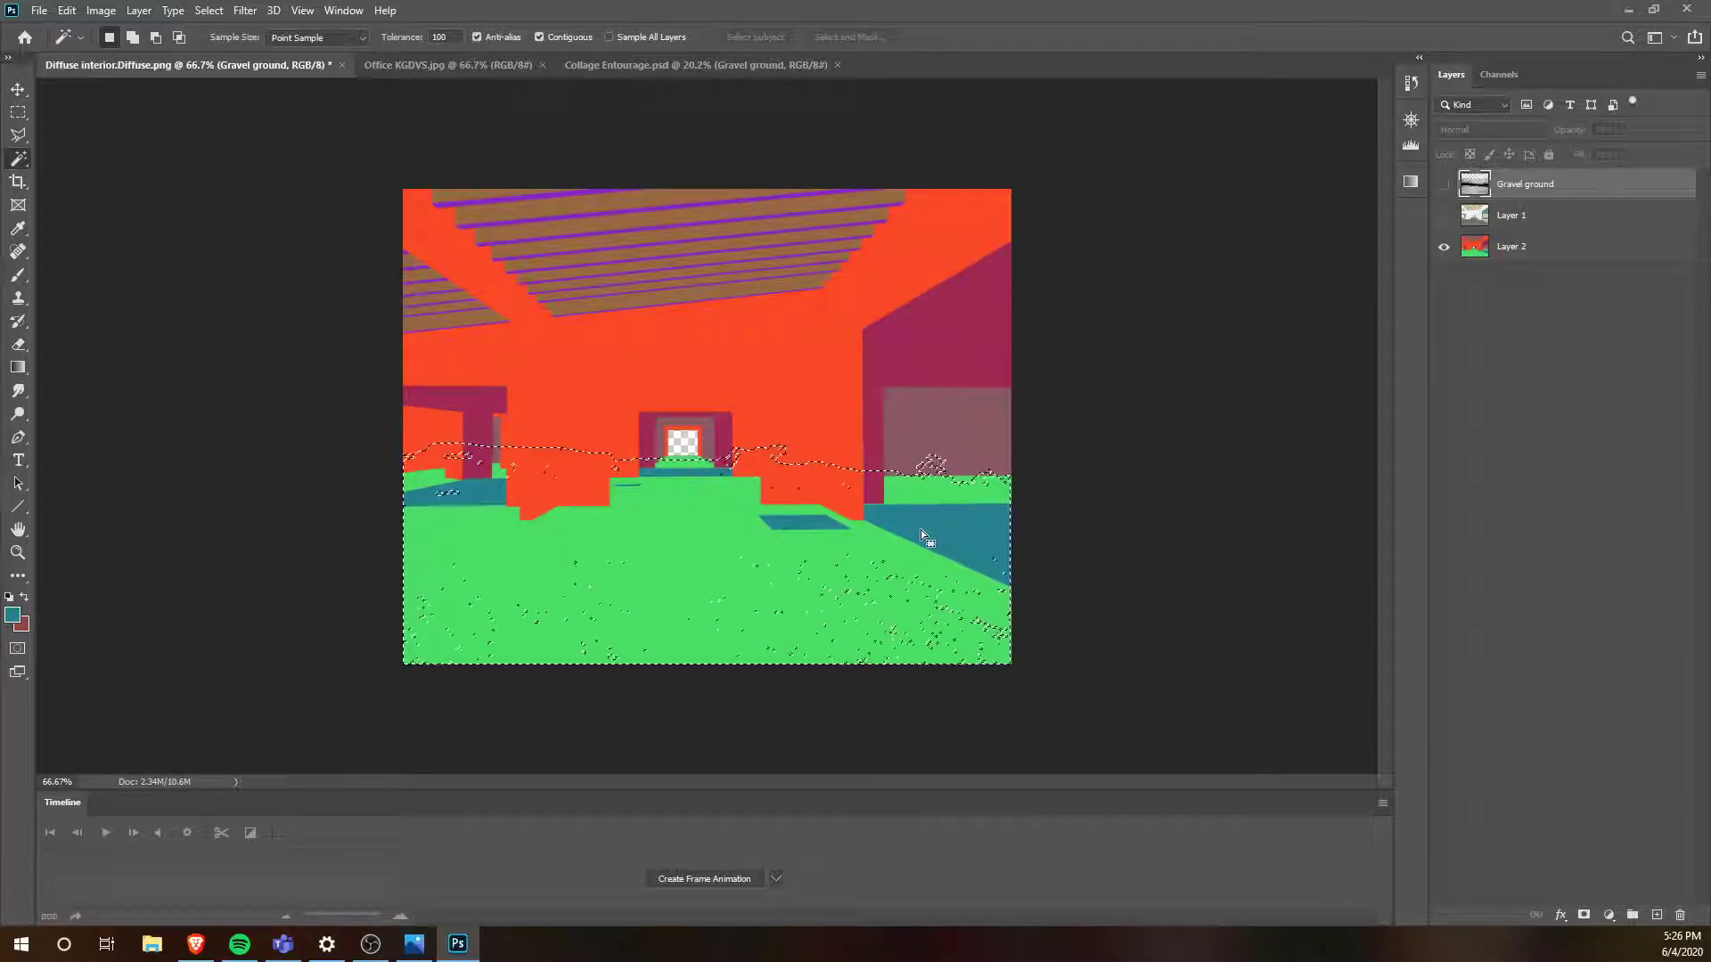
pyautogui.click(1526, 251)
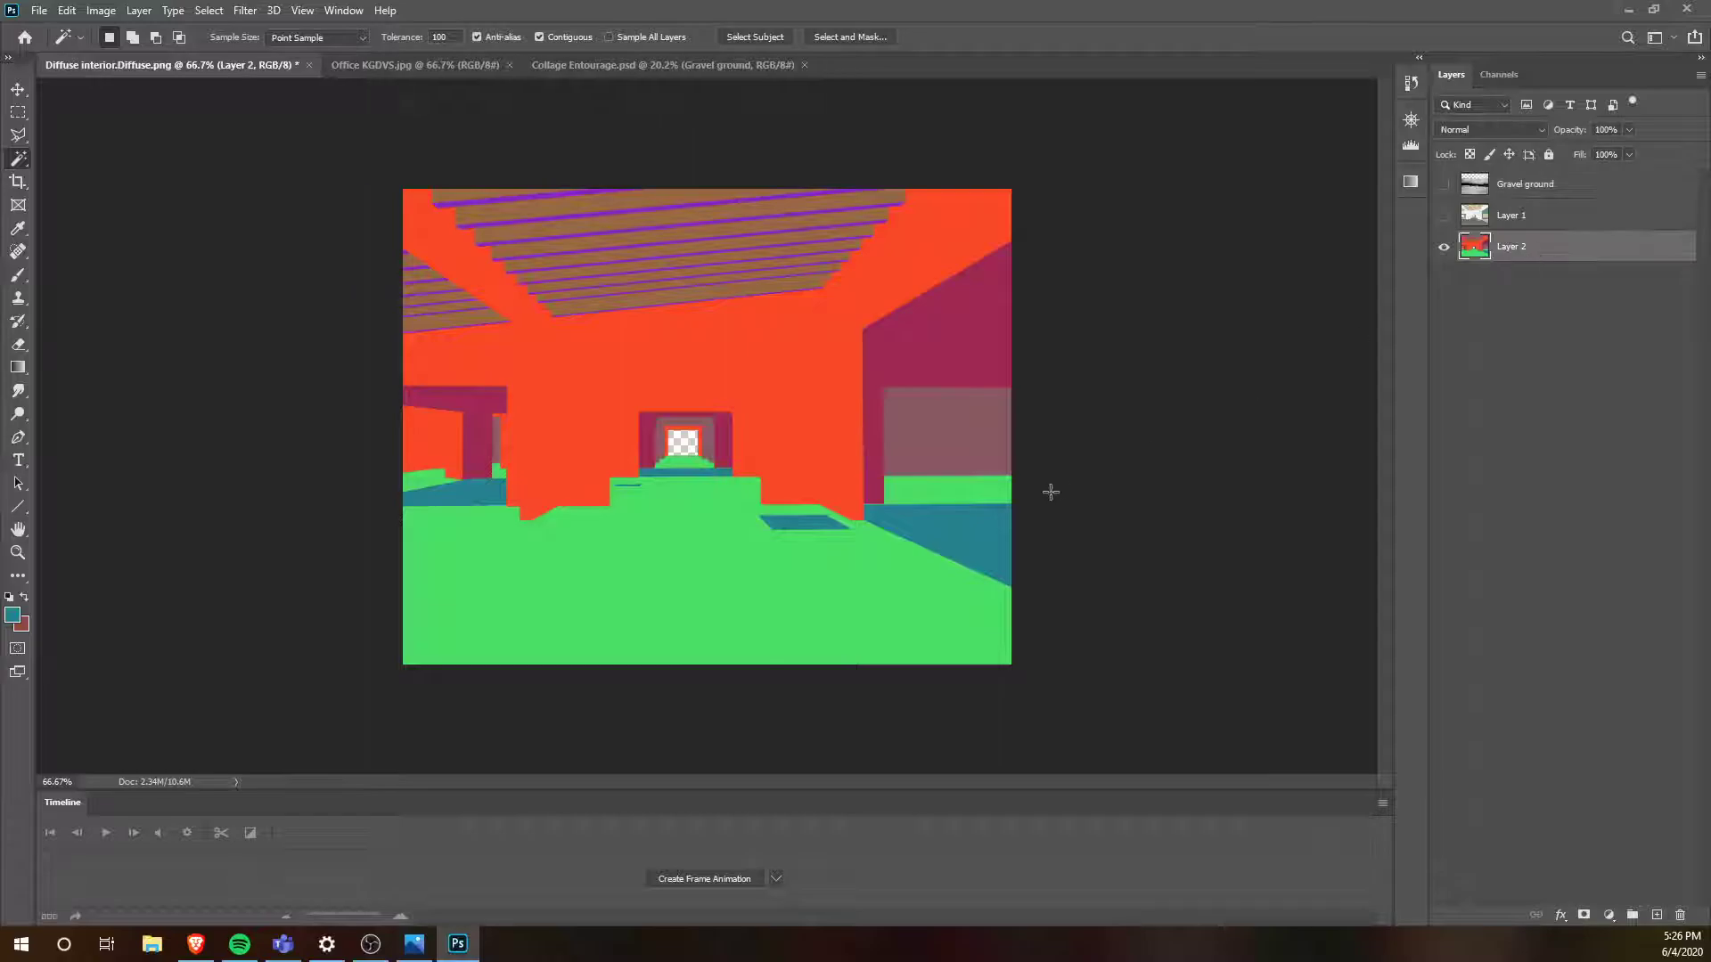
pyautogui.keyDown('shift'); pyautogui.click(802, 522); pyautogui.keyUp('shift')
pyautogui.keyDown('shift'); pyautogui.click(672, 474); pyautogui.keyUp('shift')
pyautogui.keyDown('shift'); pyautogui.click(627, 486); pyautogui.keyUp('shift')
pyautogui.keyDown('shift'); pyautogui.click(476, 496); pyautogui.keyUp('shift')
# - Show all layers again and add a layer mask from the selection to the Gravel ground layer
pyautogui.keyDown('alt'); pyautogui.click(1445, 248); pyautogui.keyUp('alt')
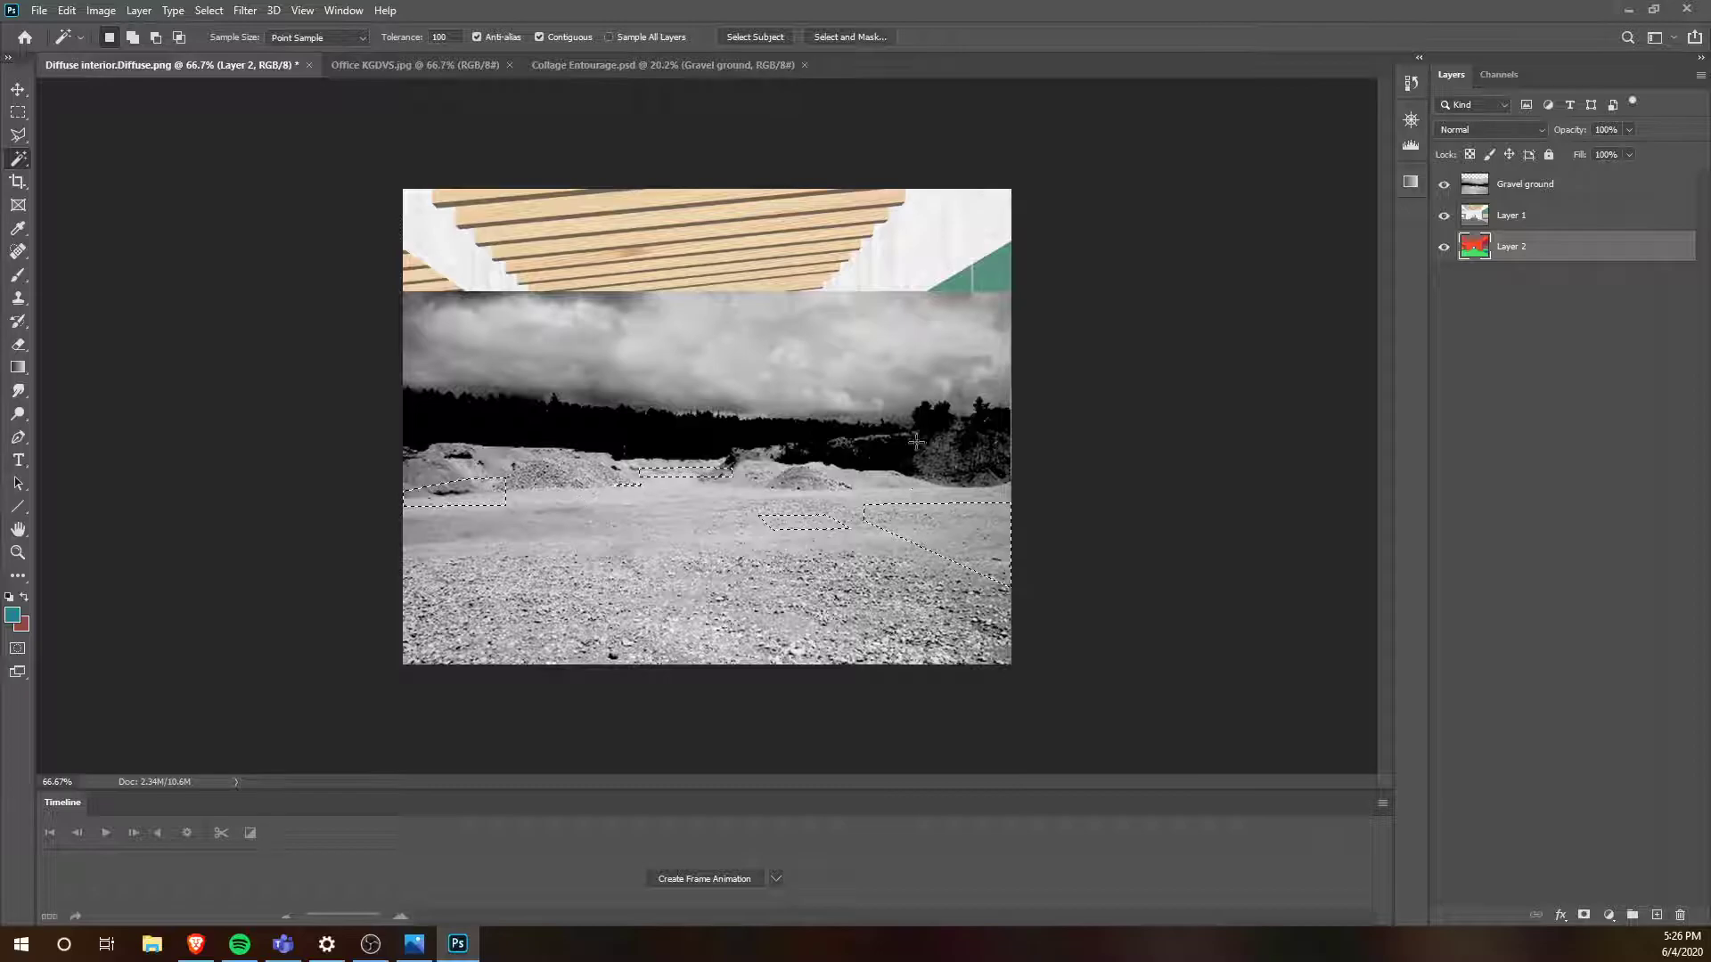
pyautogui.click(1527, 190)
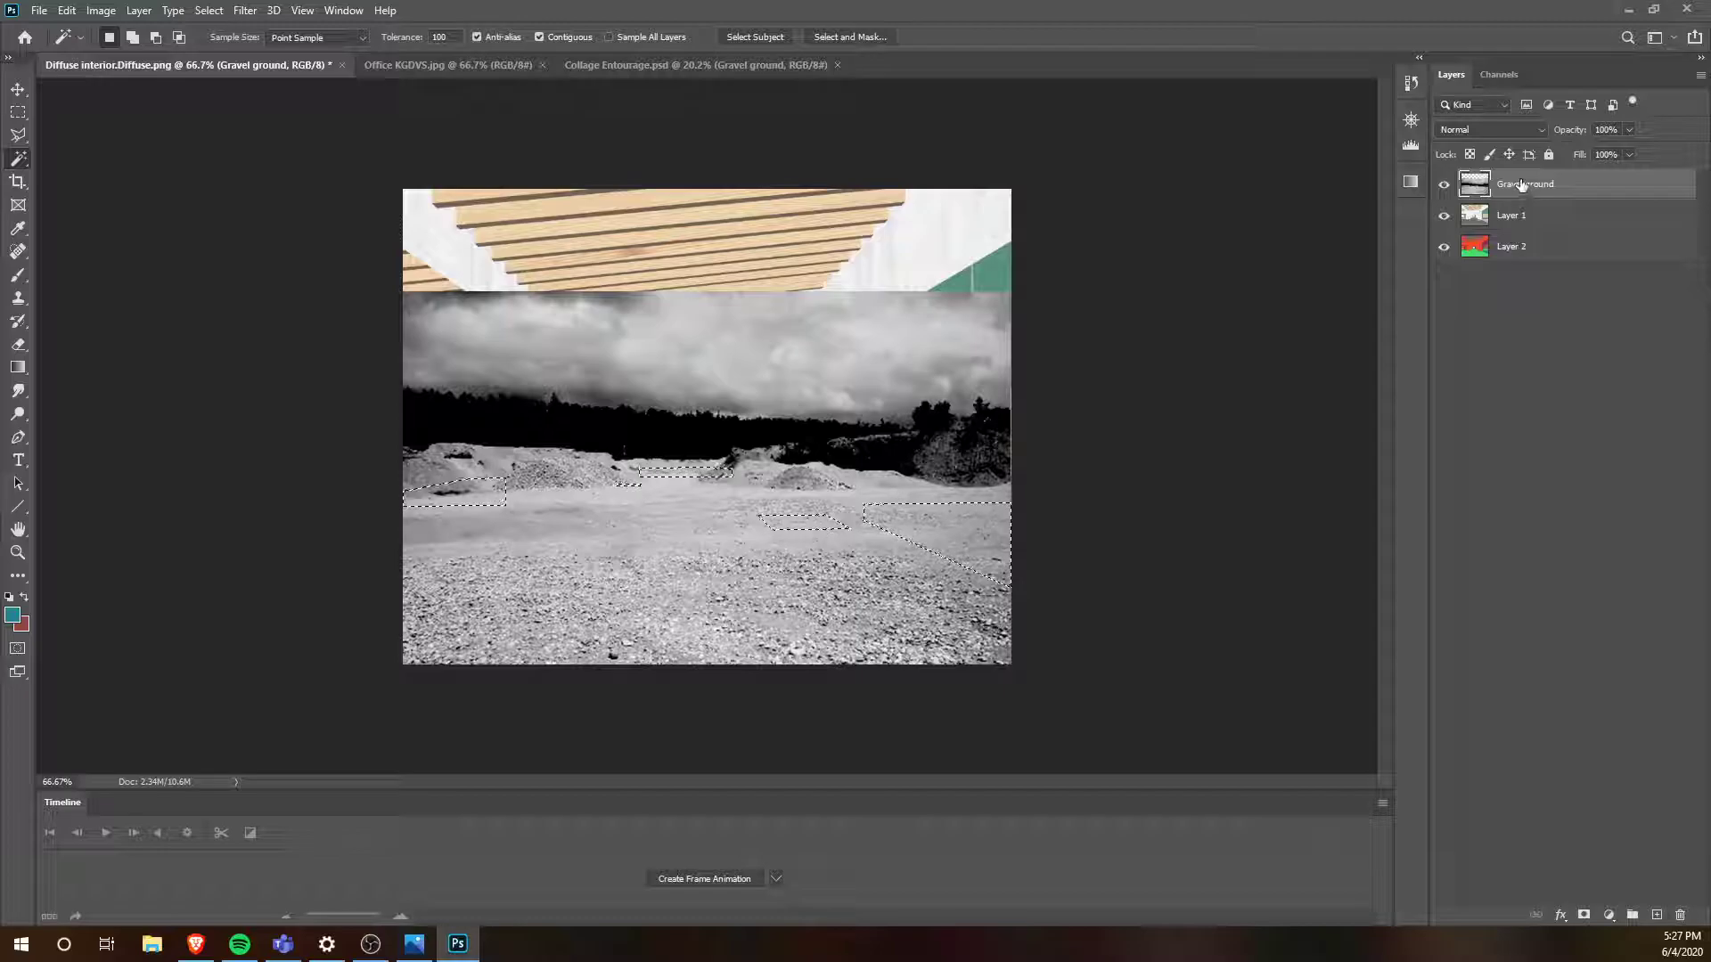
pyautogui.click(1586, 915)
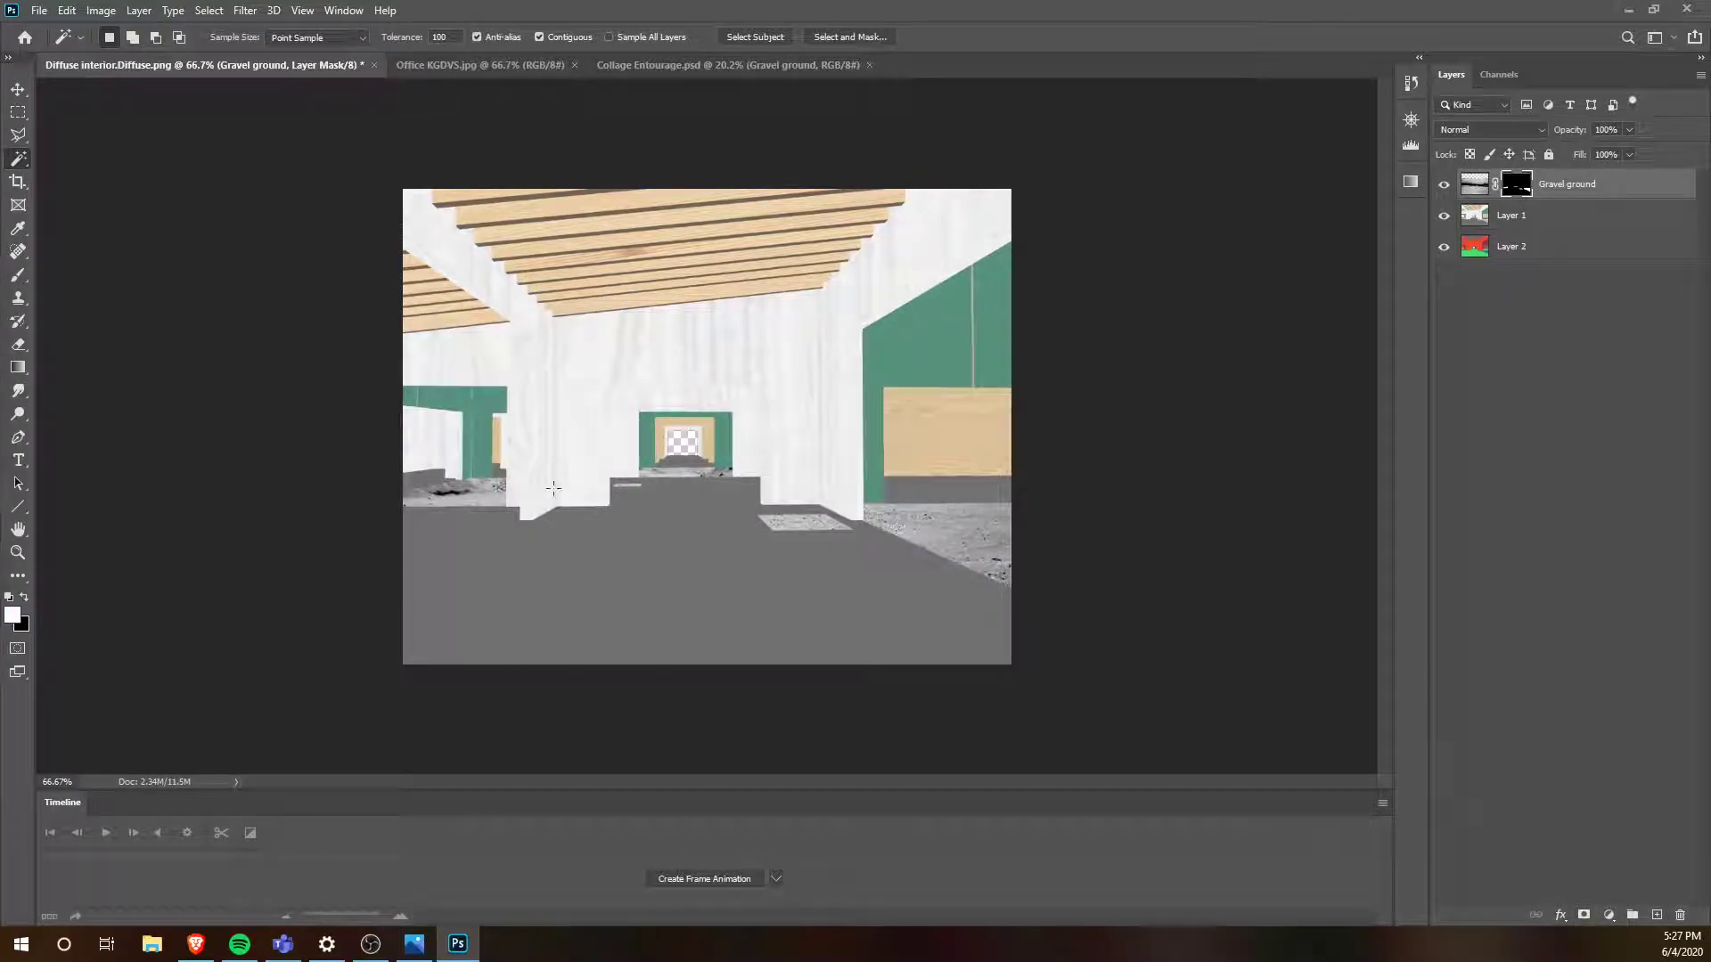
# - Target the Gravel ground layer's image instead of its mask and load the image's outline as a selection
pyautogui.click(1479, 185)
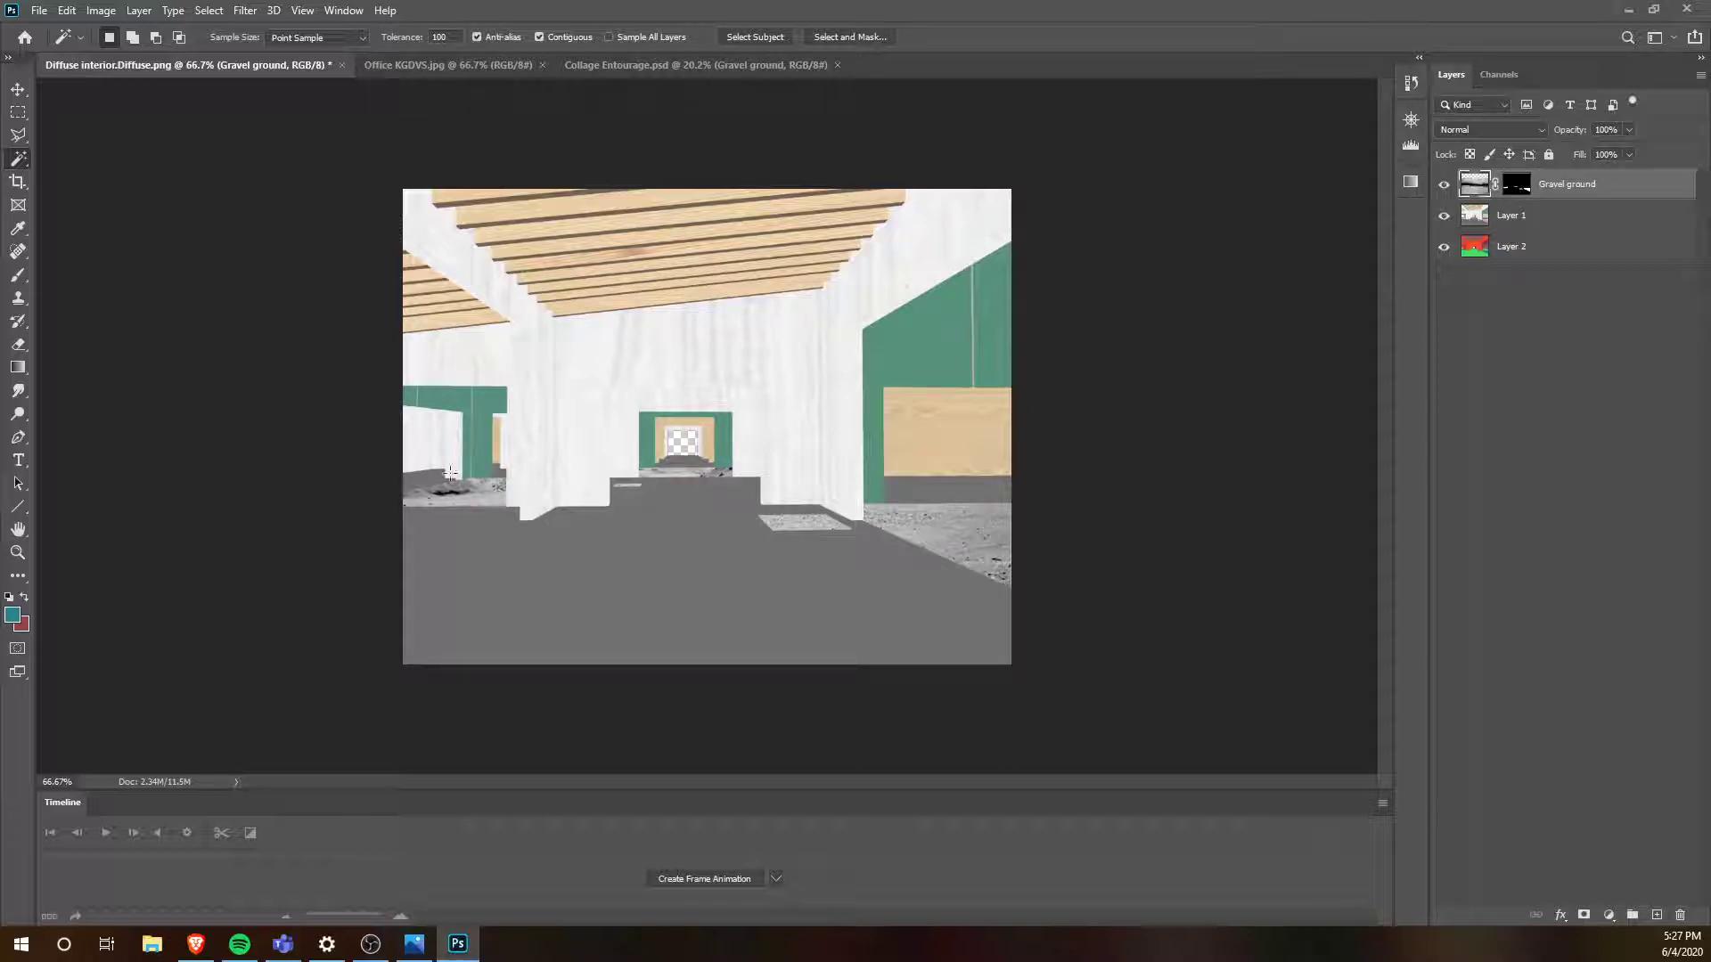
pyautogui.click(18, 90)
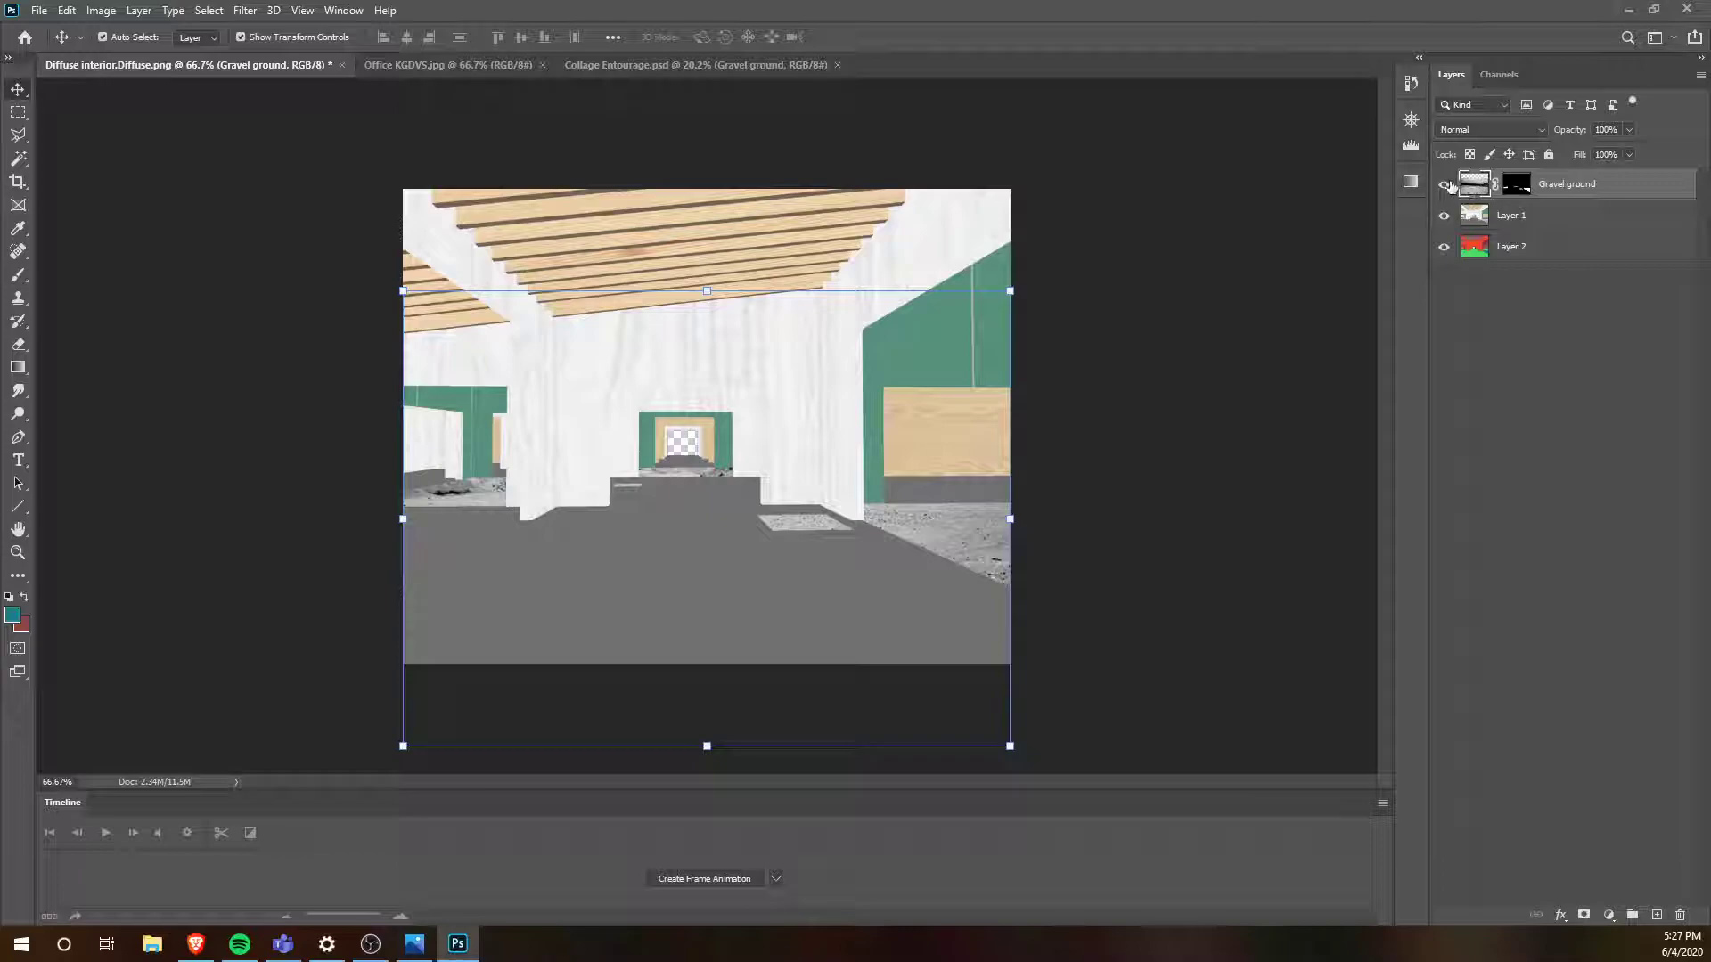
pyautogui.moveTo(805, 521)
pyautogui.mouseDown()
pyautogui.moveTo(802, 485)
pyautogui.moveTo(838, 514)
pyautogui.mouseUp()
pyautogui.click(1517, 187)
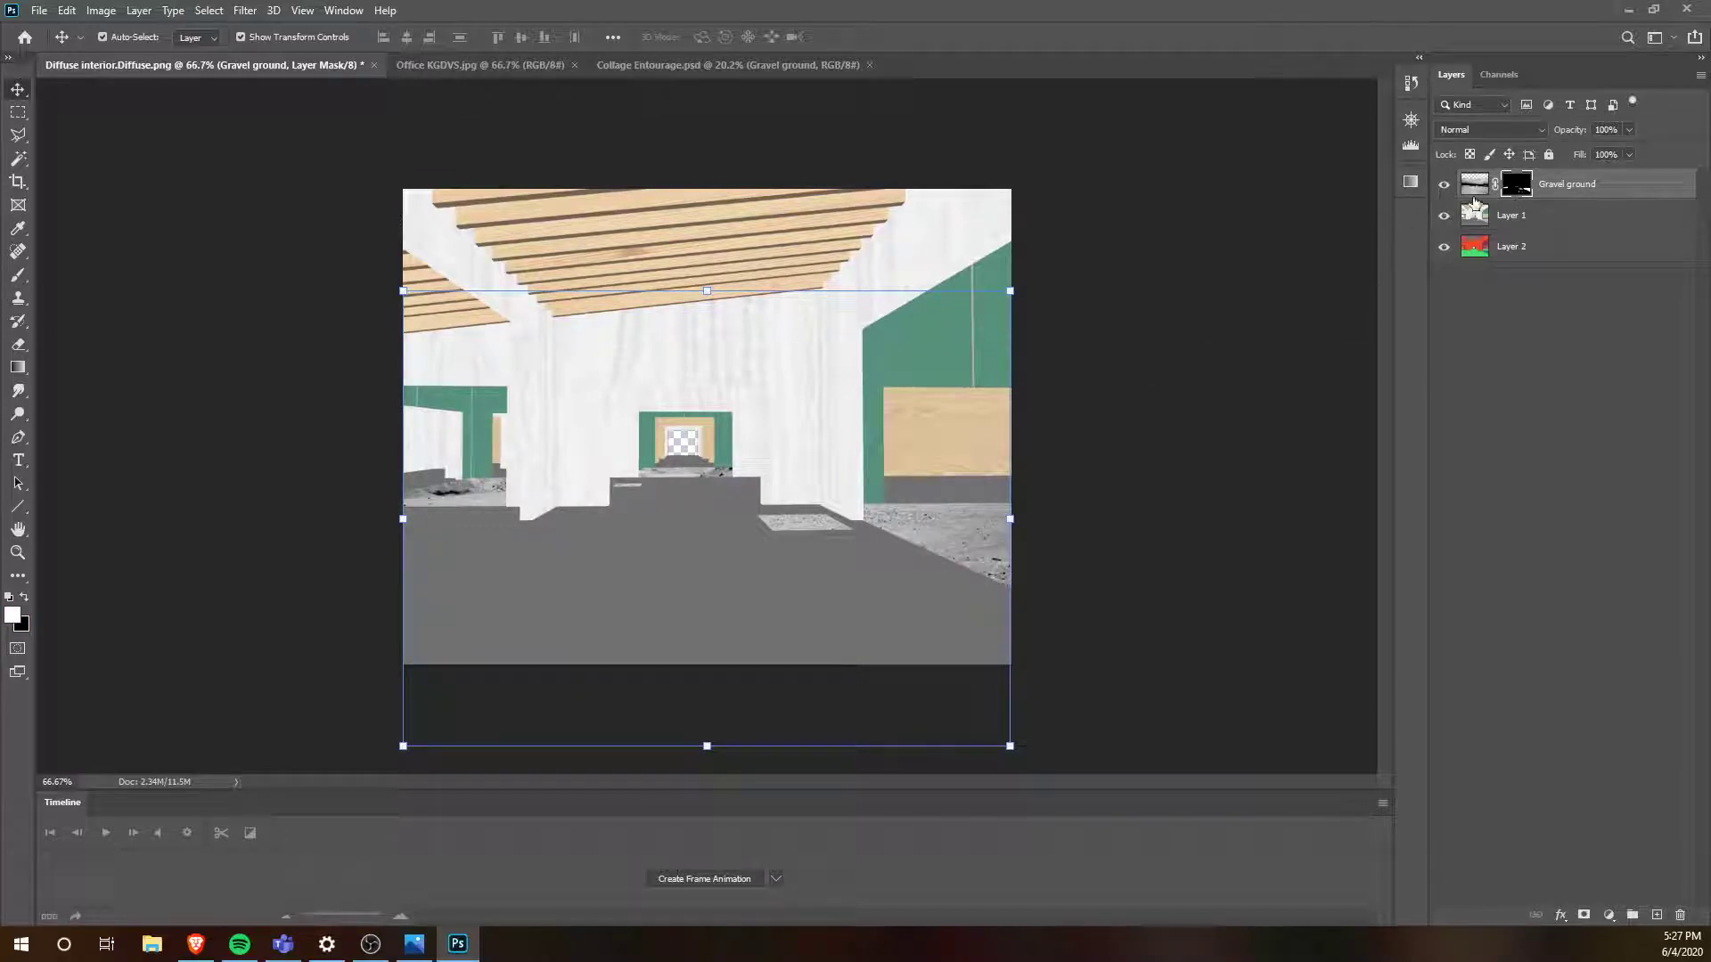
pyautogui.click(1471, 191)
pyautogui.keyDown('ctrl'); pyautogui.click(1471, 191); pyautogui.keyUp('ctrl')
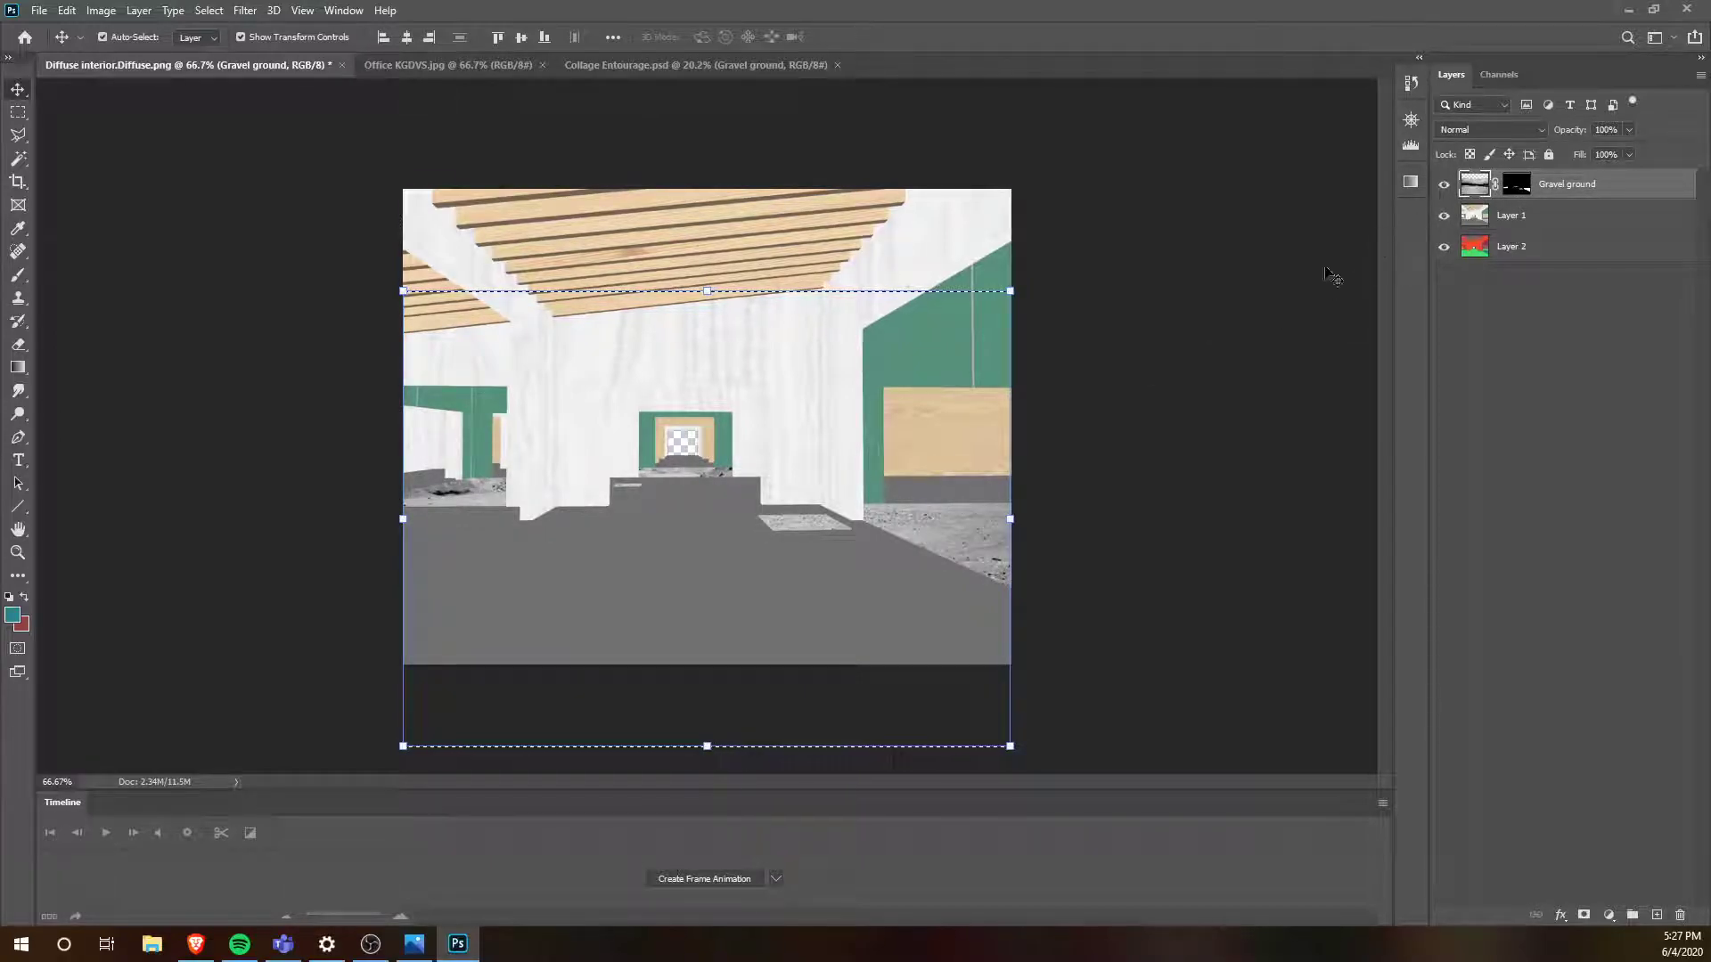
# - Move the gravel image up within its mask so coarse gravel fills the openings, scale it to 106%, and deselect
pyautogui.moveTo(693, 478); pyautogui.dragTo(726, 411)
pyautogui.moveTo(747, 414); pyautogui.dragTo(687, 404)
pyautogui.moveTo(1010, 223); pyautogui.dragTo(1046, 190)
pyautogui.moveTo(797, 521); pyautogui.dragTo(772, 536)
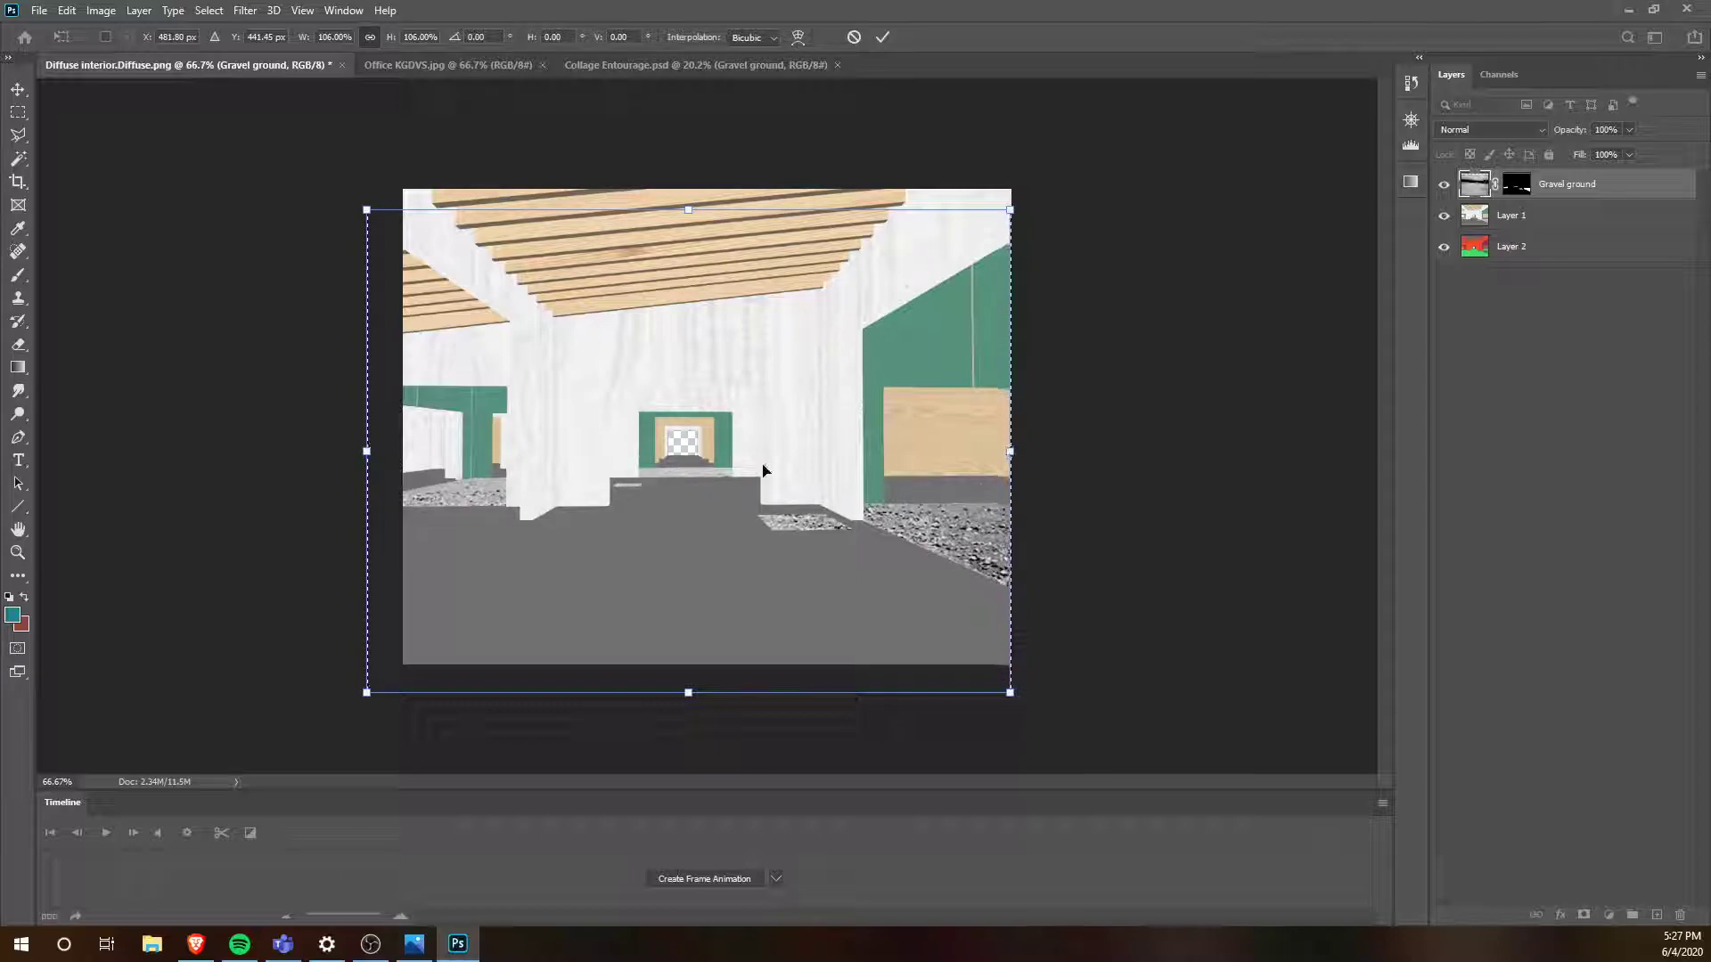
pyautogui.press('Return')
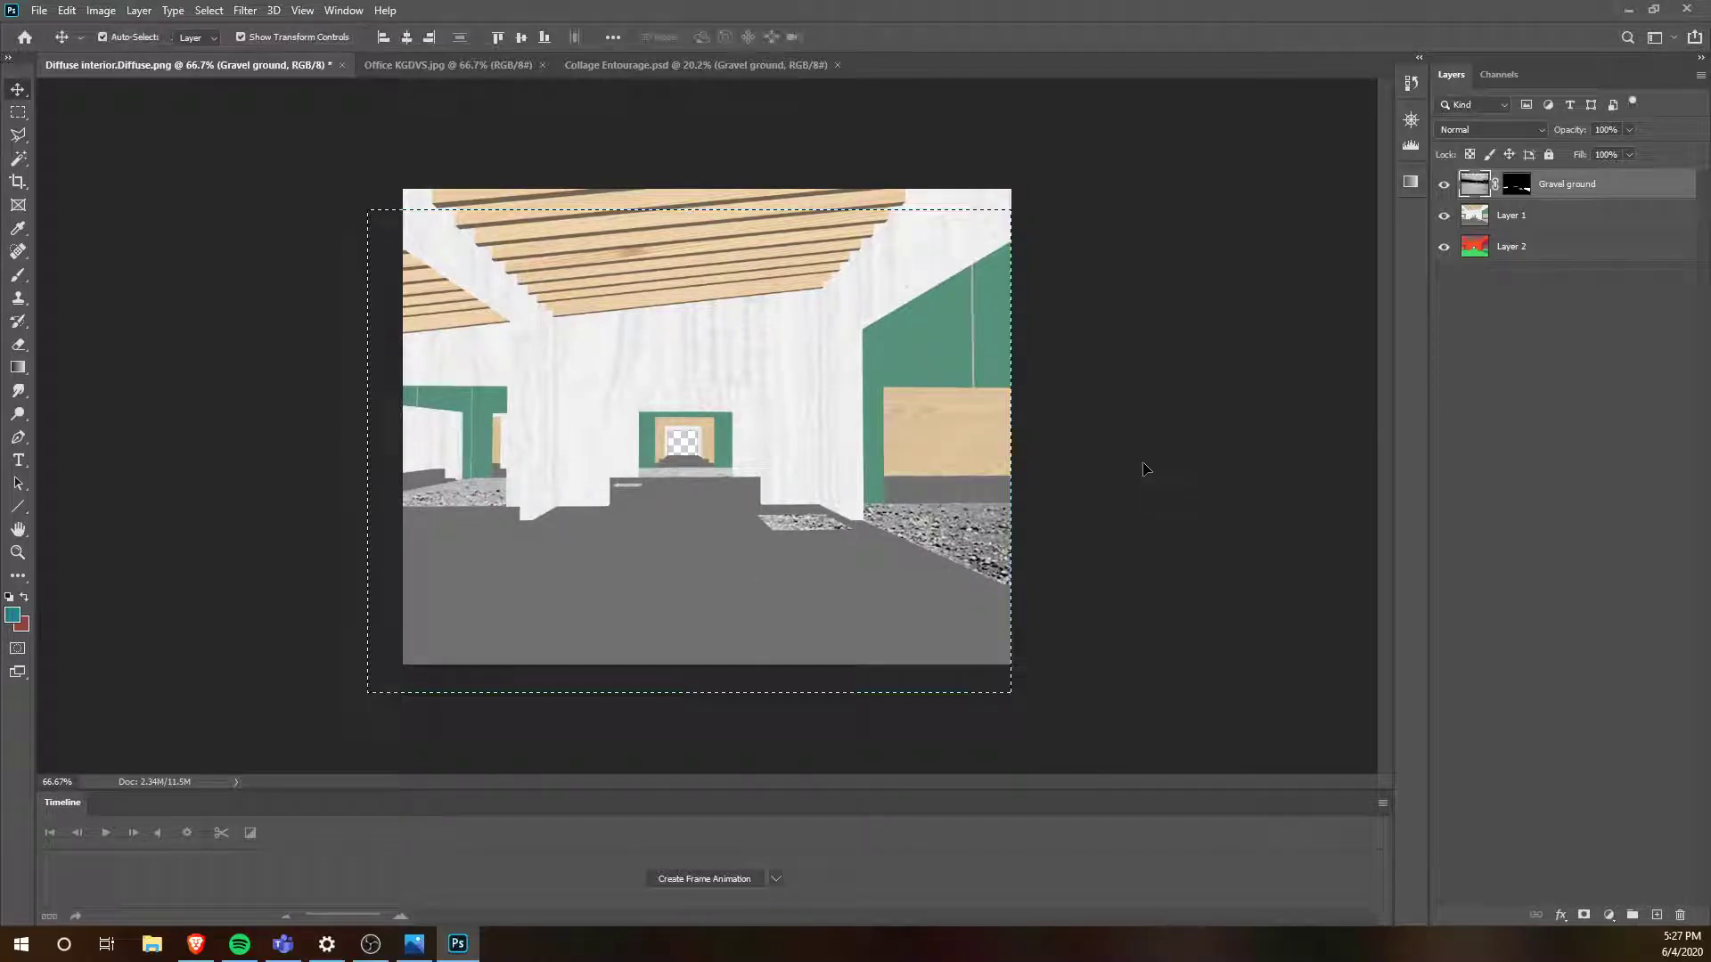
pyautogui.click(1146, 470)
pyautogui.hotkey('ctrl', 'd')
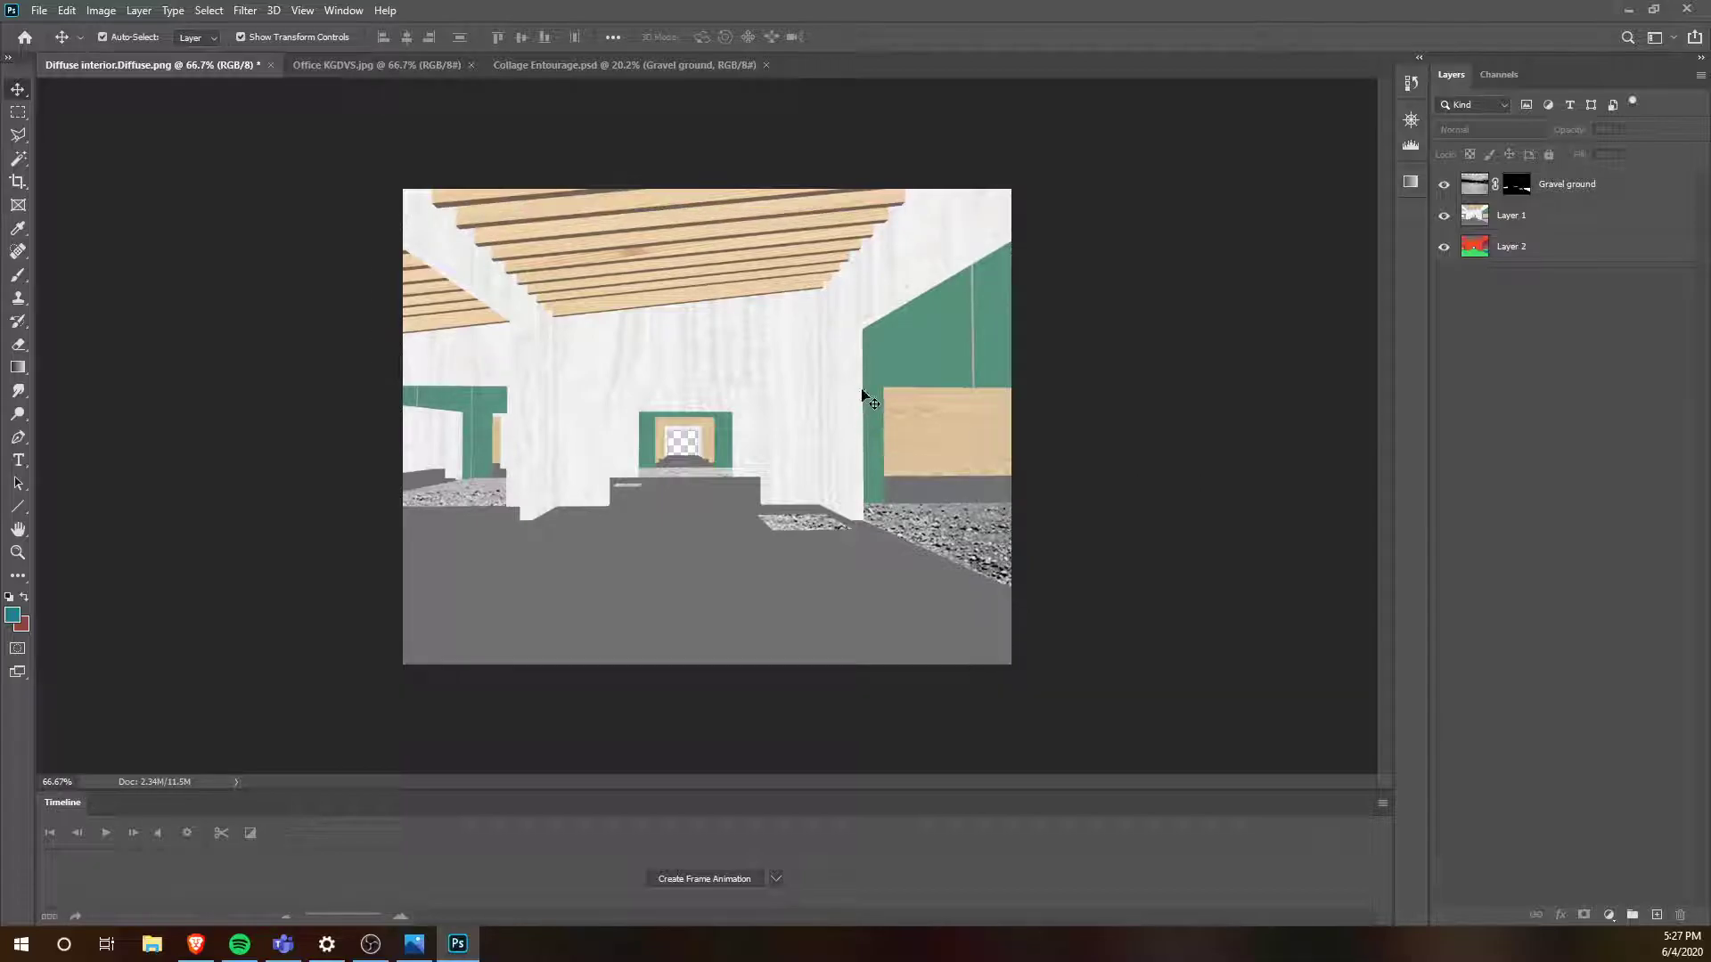
# - Review the entourage sheet and the Office KGDVS reference, and return to the Diffuse interior render
pyautogui.click(590, 61)
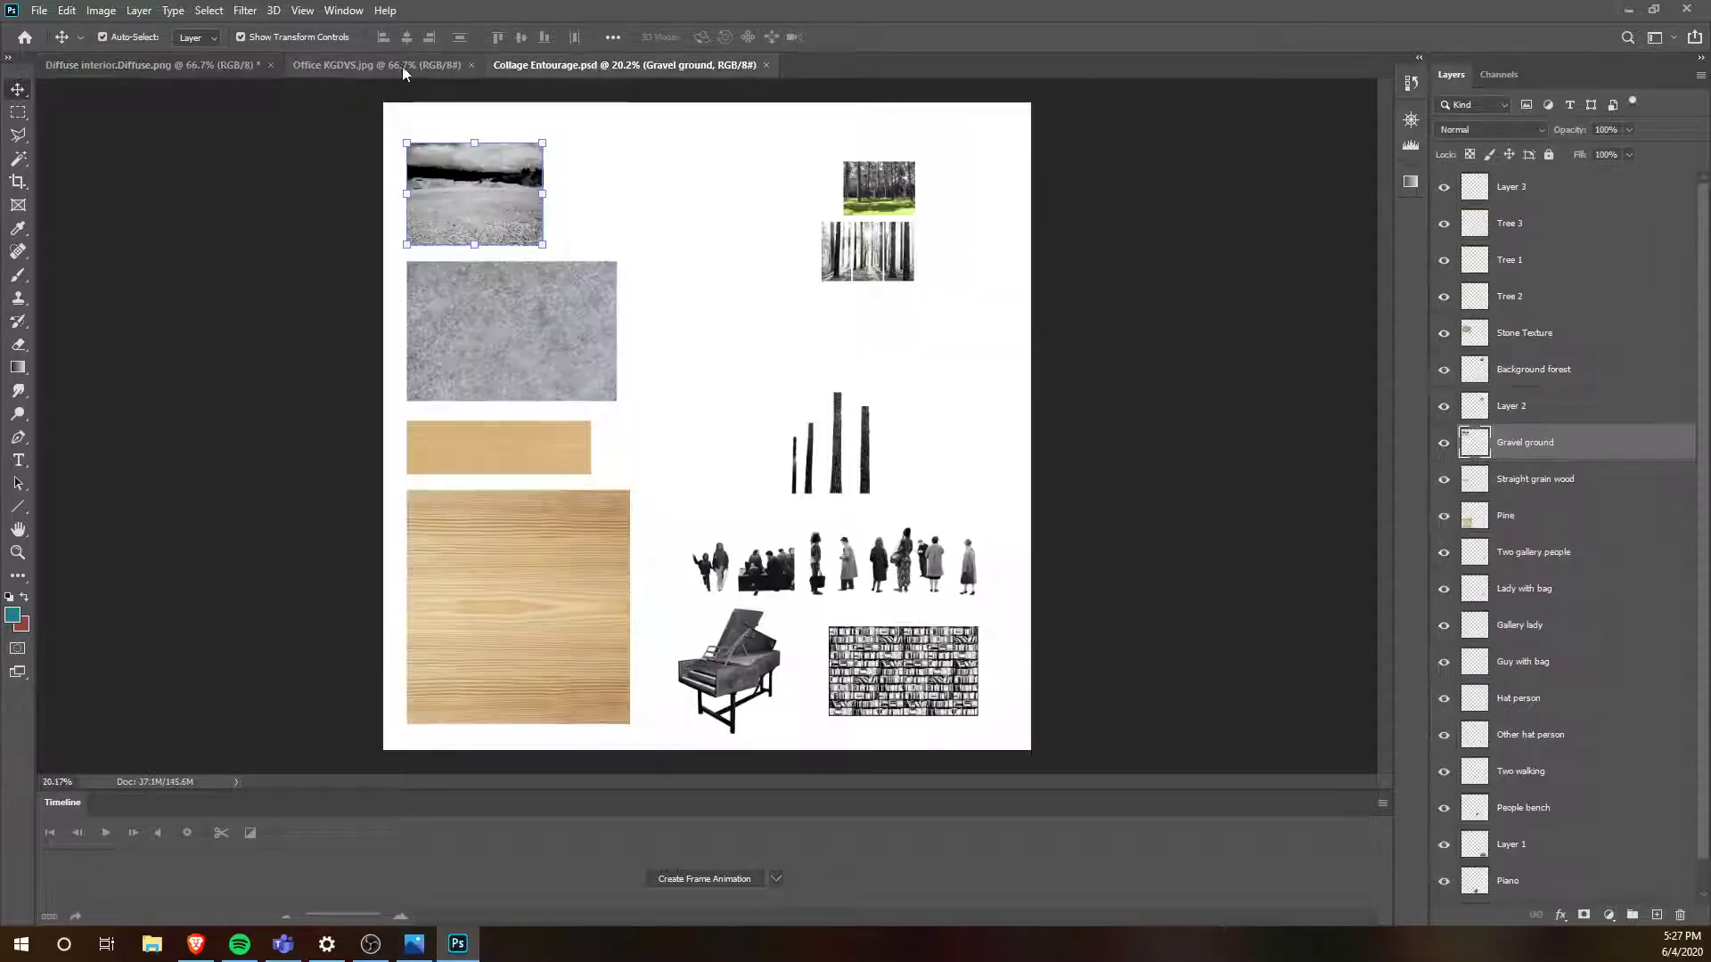
pyautogui.click(387, 67)
pyautogui.click(192, 67)
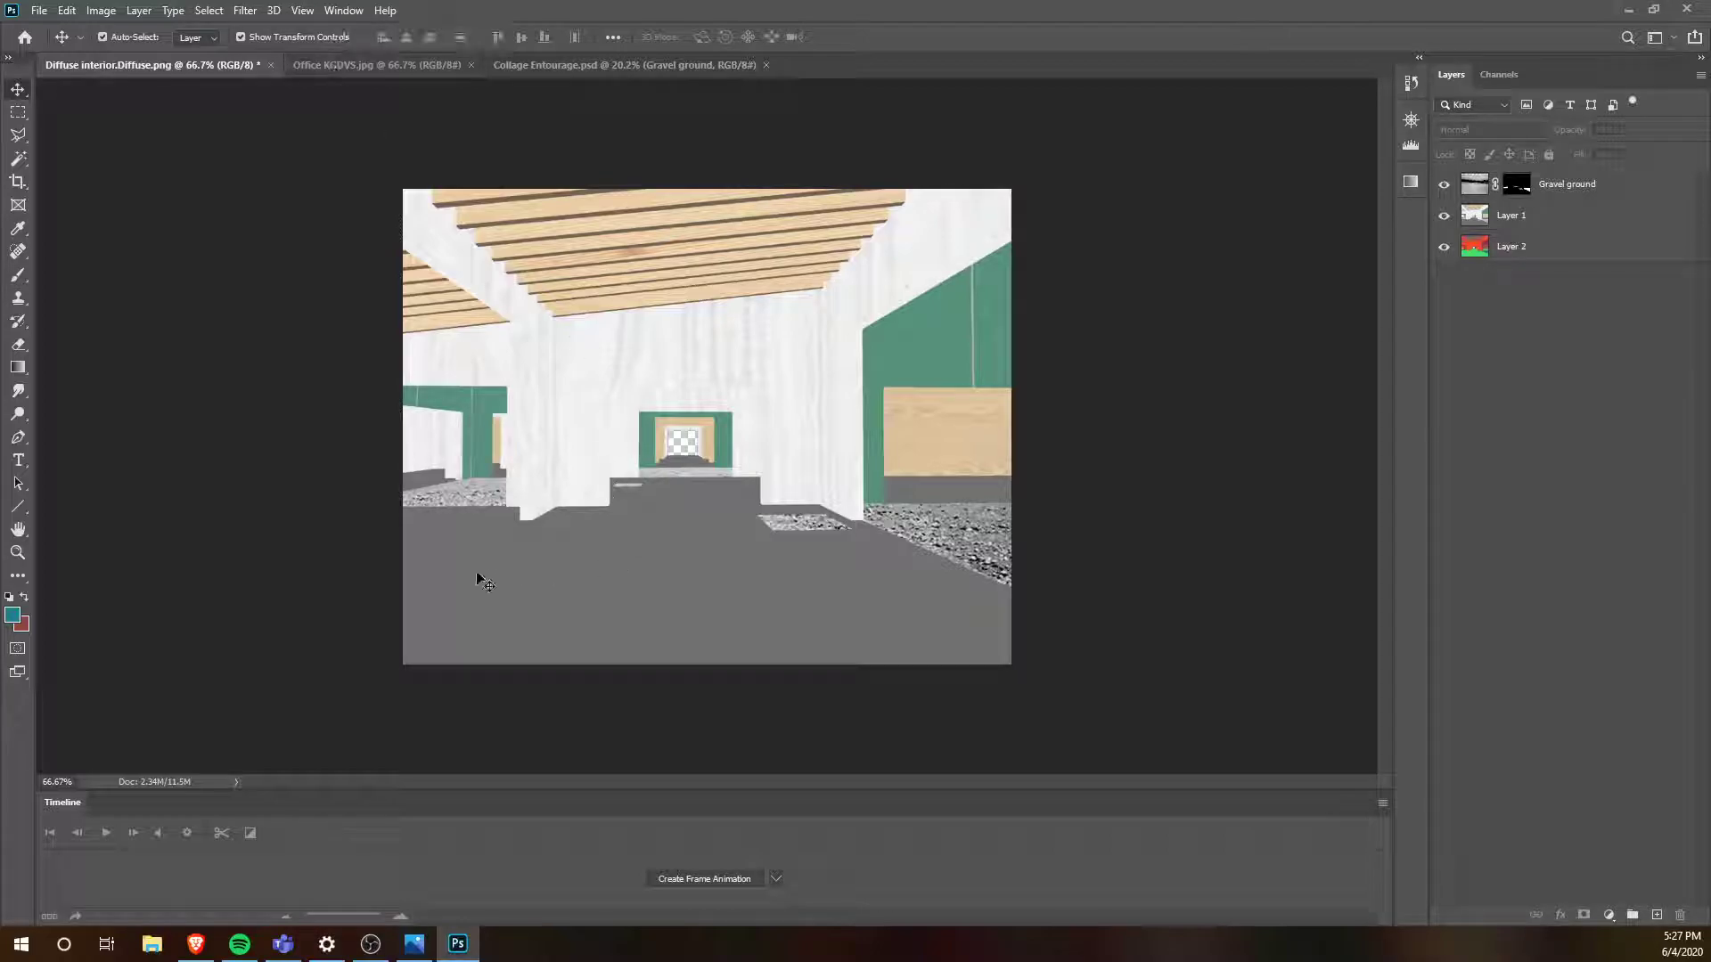
pyautogui.click(39, 11)
pyautogui.click(71, 51)
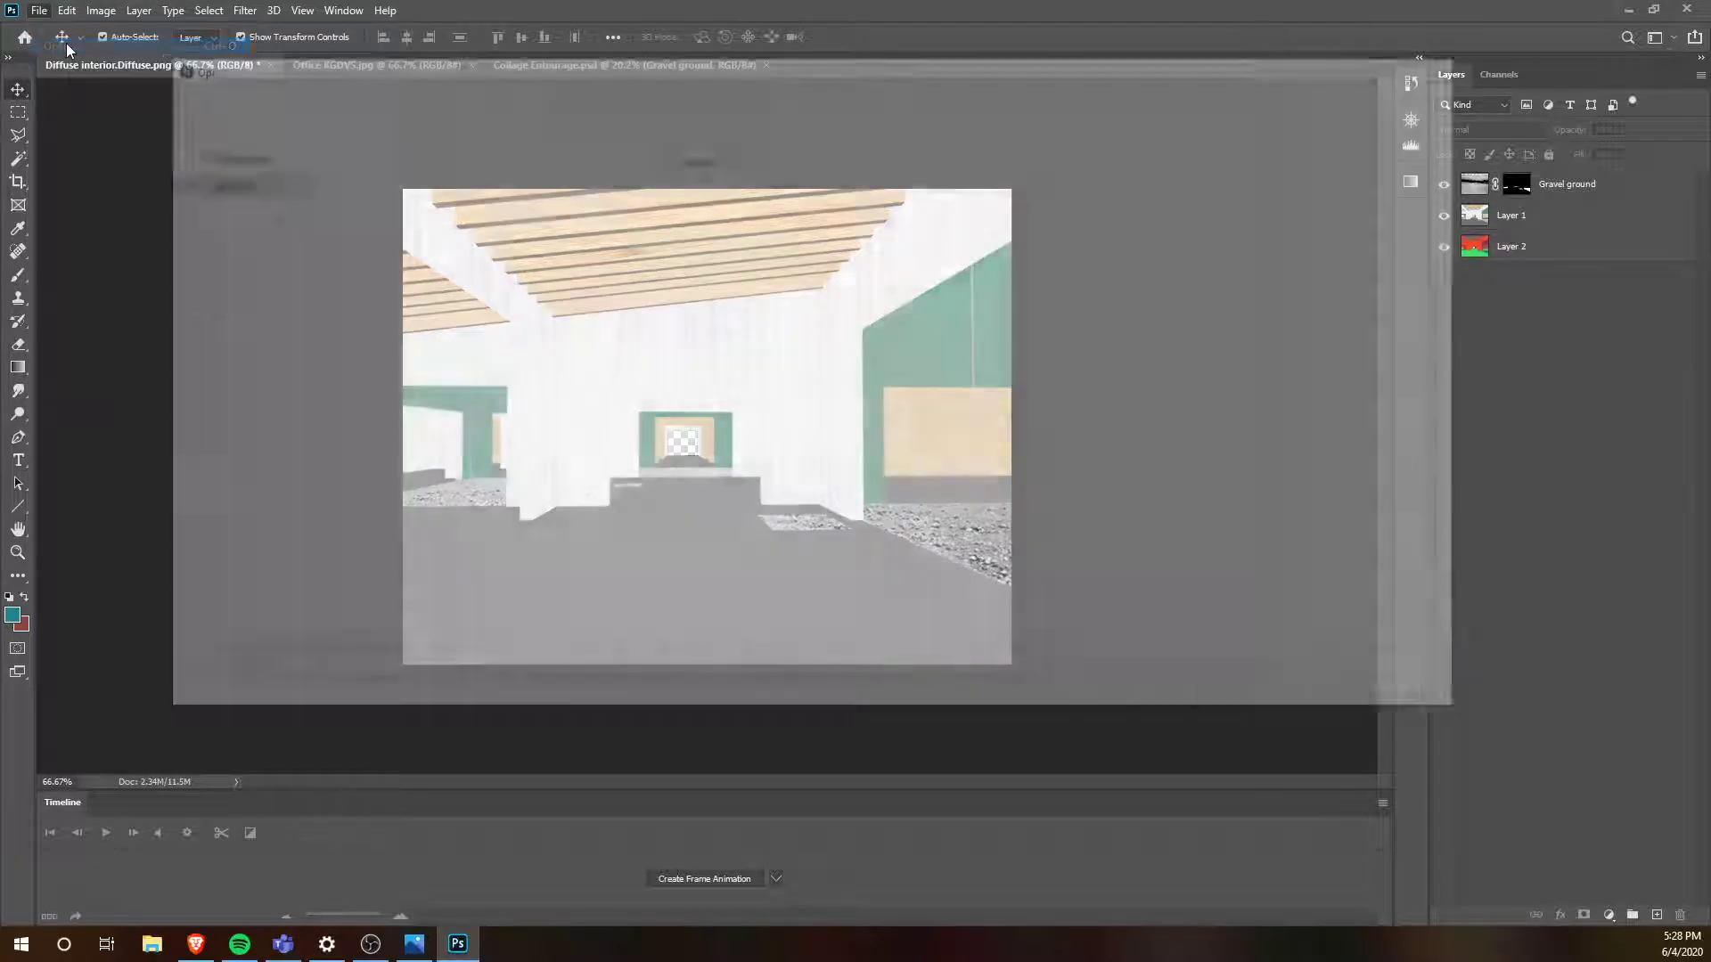
pyautogui.click(849, 453)
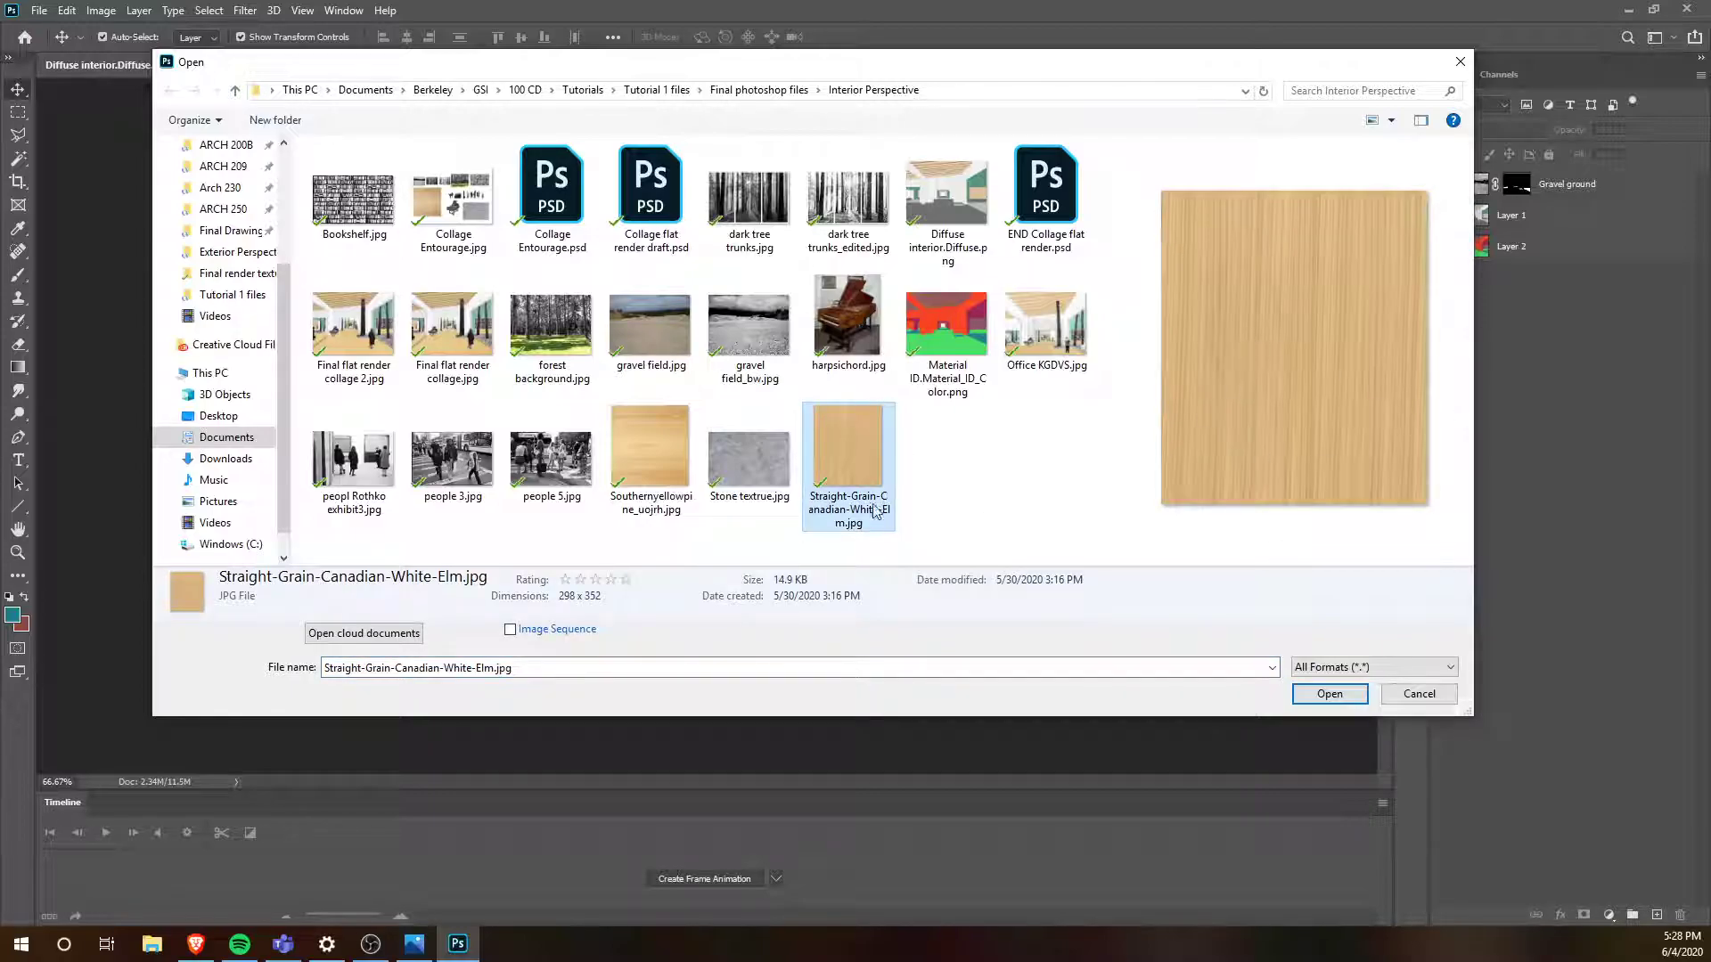
pyautogui.click(1328, 695)
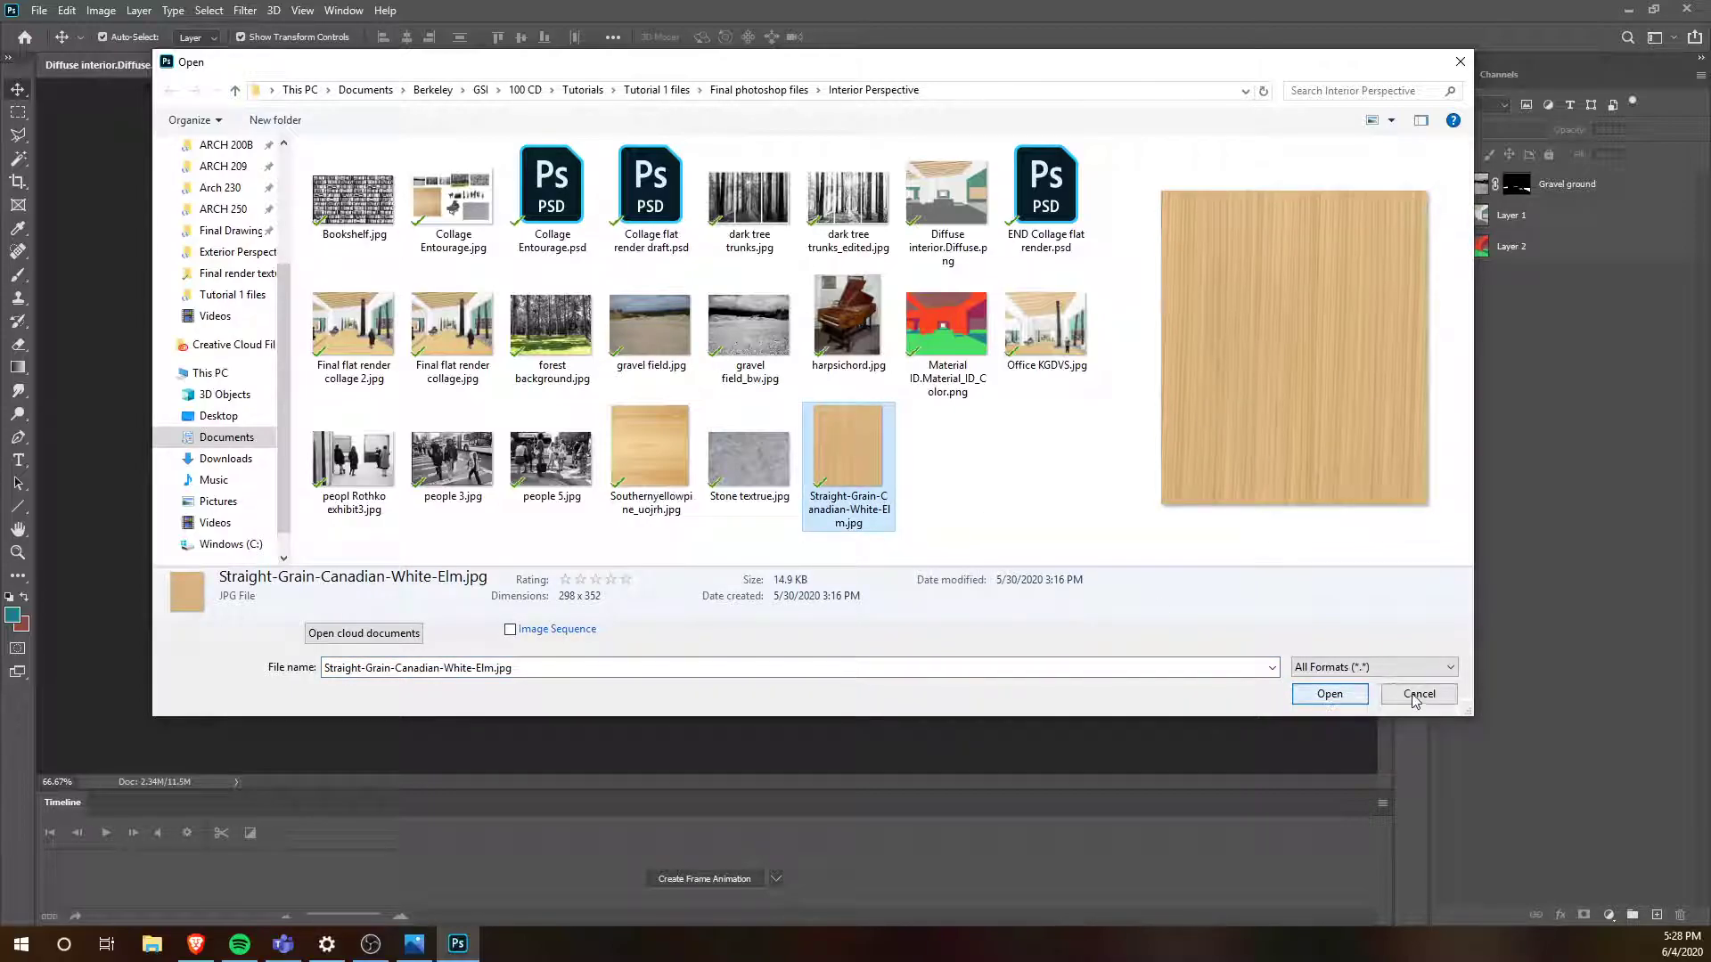
# - Copy the Straight grain wood texture from Collage Entourage into the Diffuse interior render, over the floor area
pyautogui.click(554, 62)
pyautogui.click(754, 297)
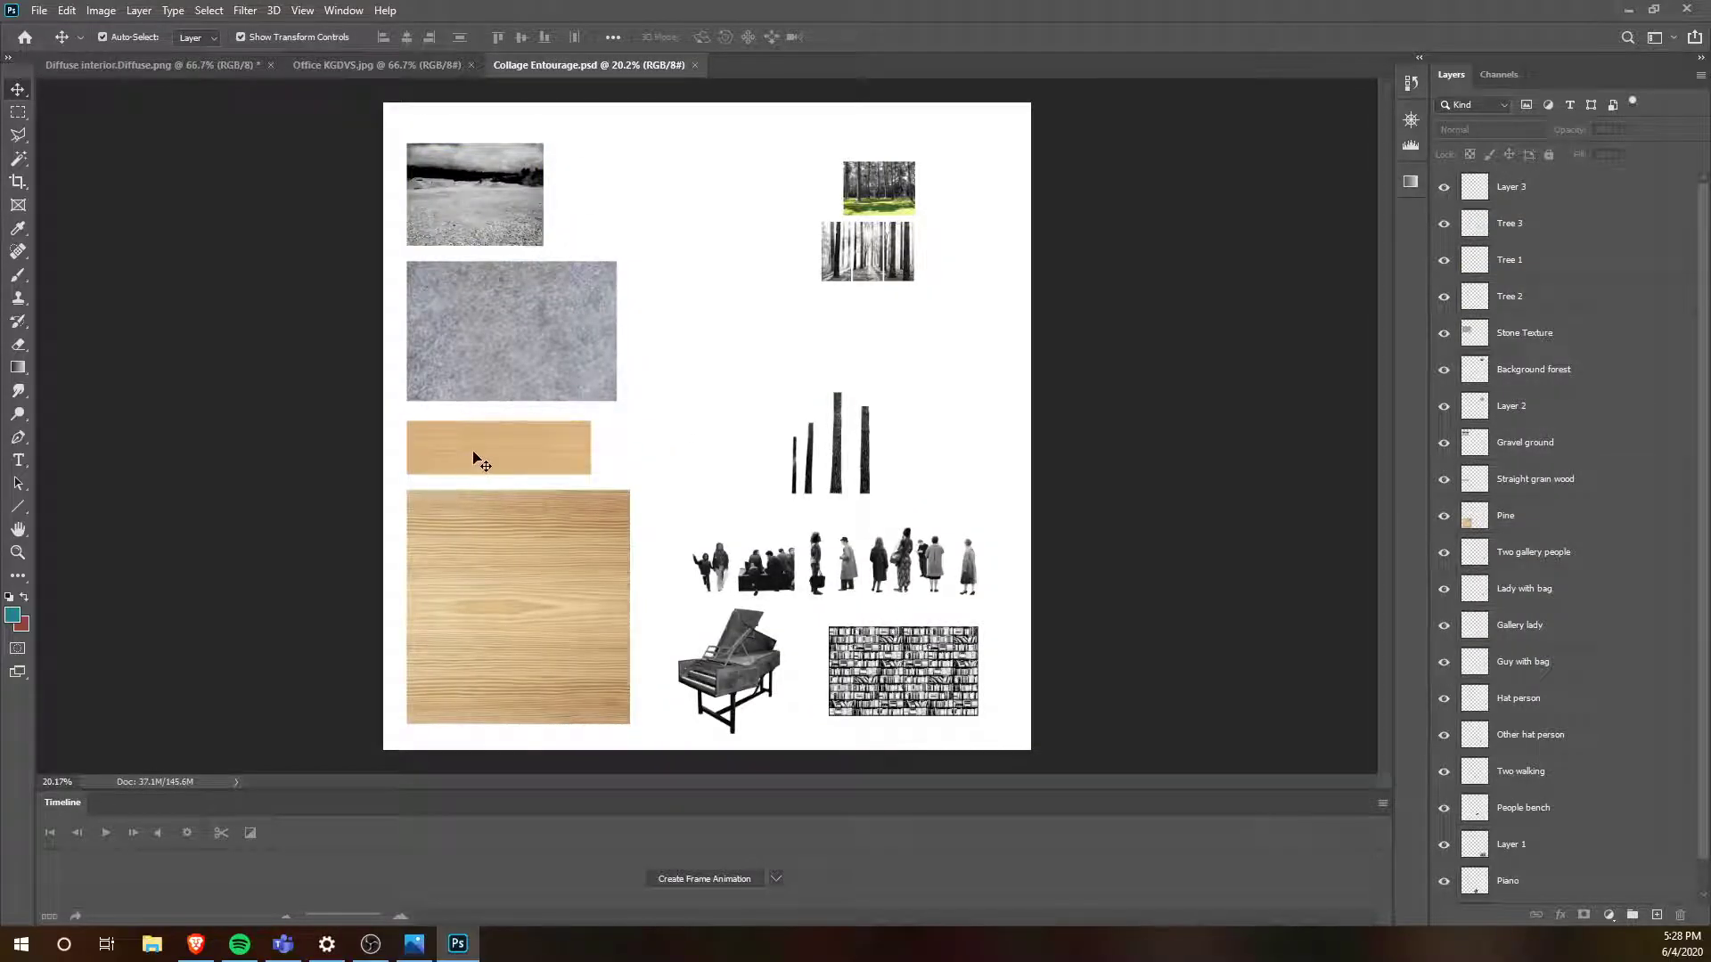
pyautogui.scroll(3, 473, 451)
pyautogui.scroll(-3, 473, 453)
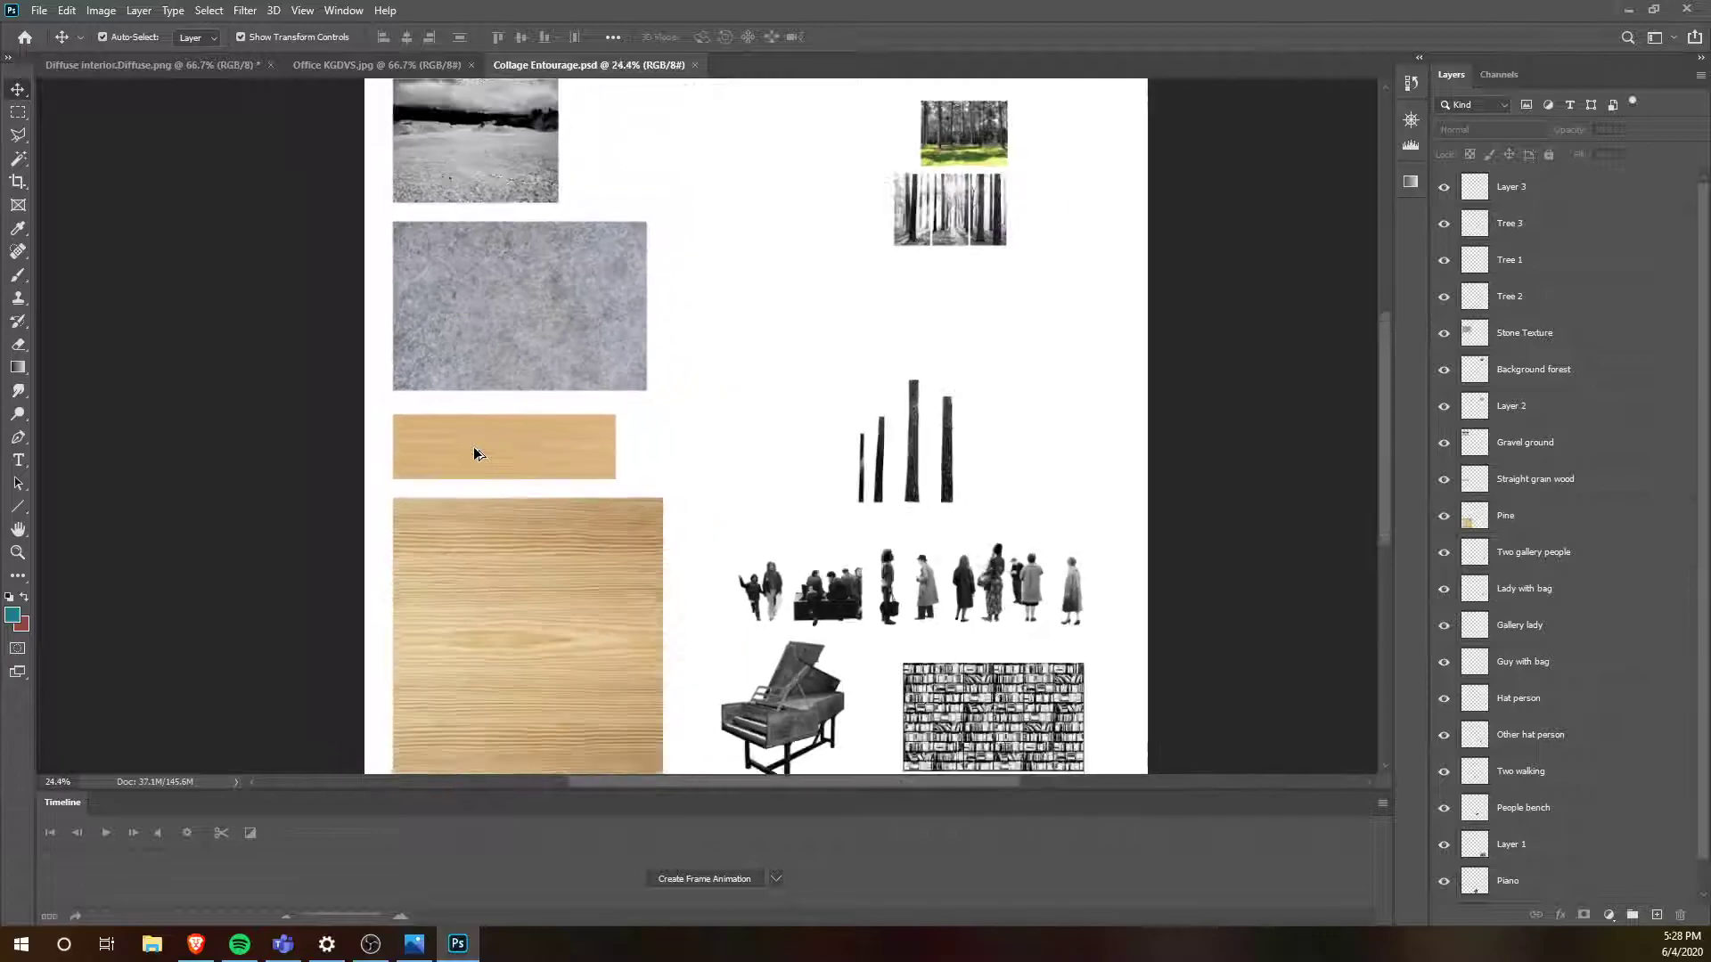
pyautogui.moveTo(532, 461); pyautogui.dragTo(712, 579)
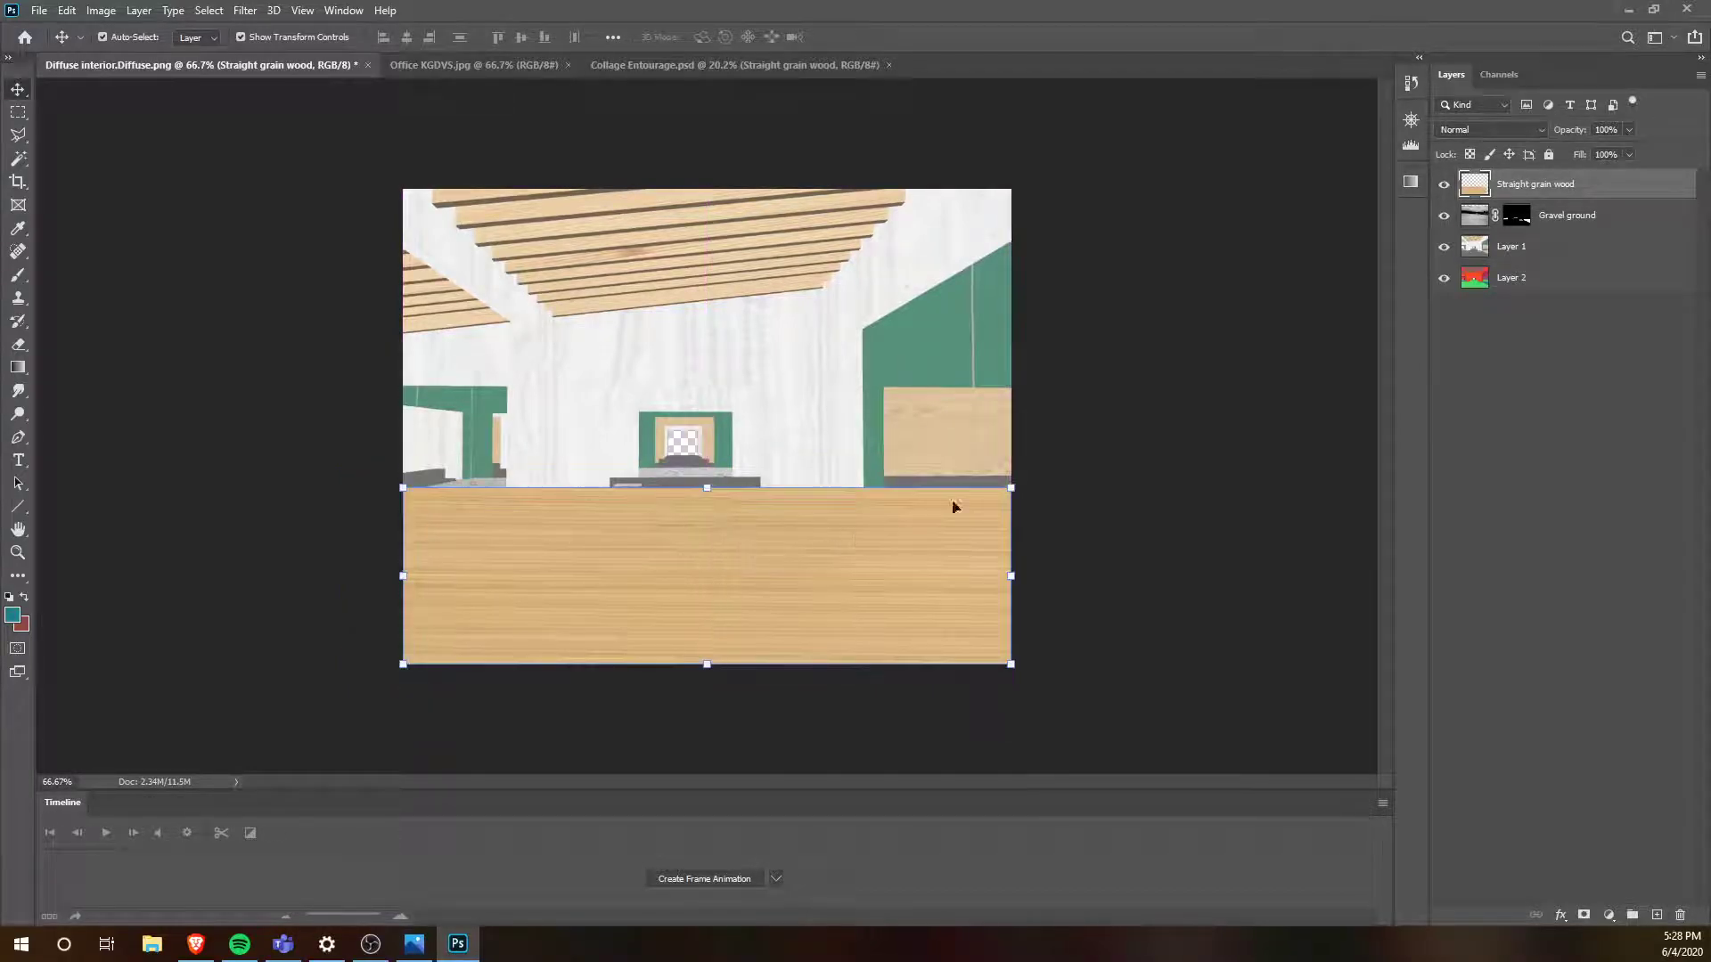
# - Scale up the Straight grain wood texture proportionally and shift it so it covers the whole floor down to the lower canvas edge
pyautogui.moveTo(1012, 489); pyautogui.dragTo(1137, 450)
pyautogui.moveTo(840, 565); pyautogui.dragTo(810, 569)
pyautogui.press('Return')
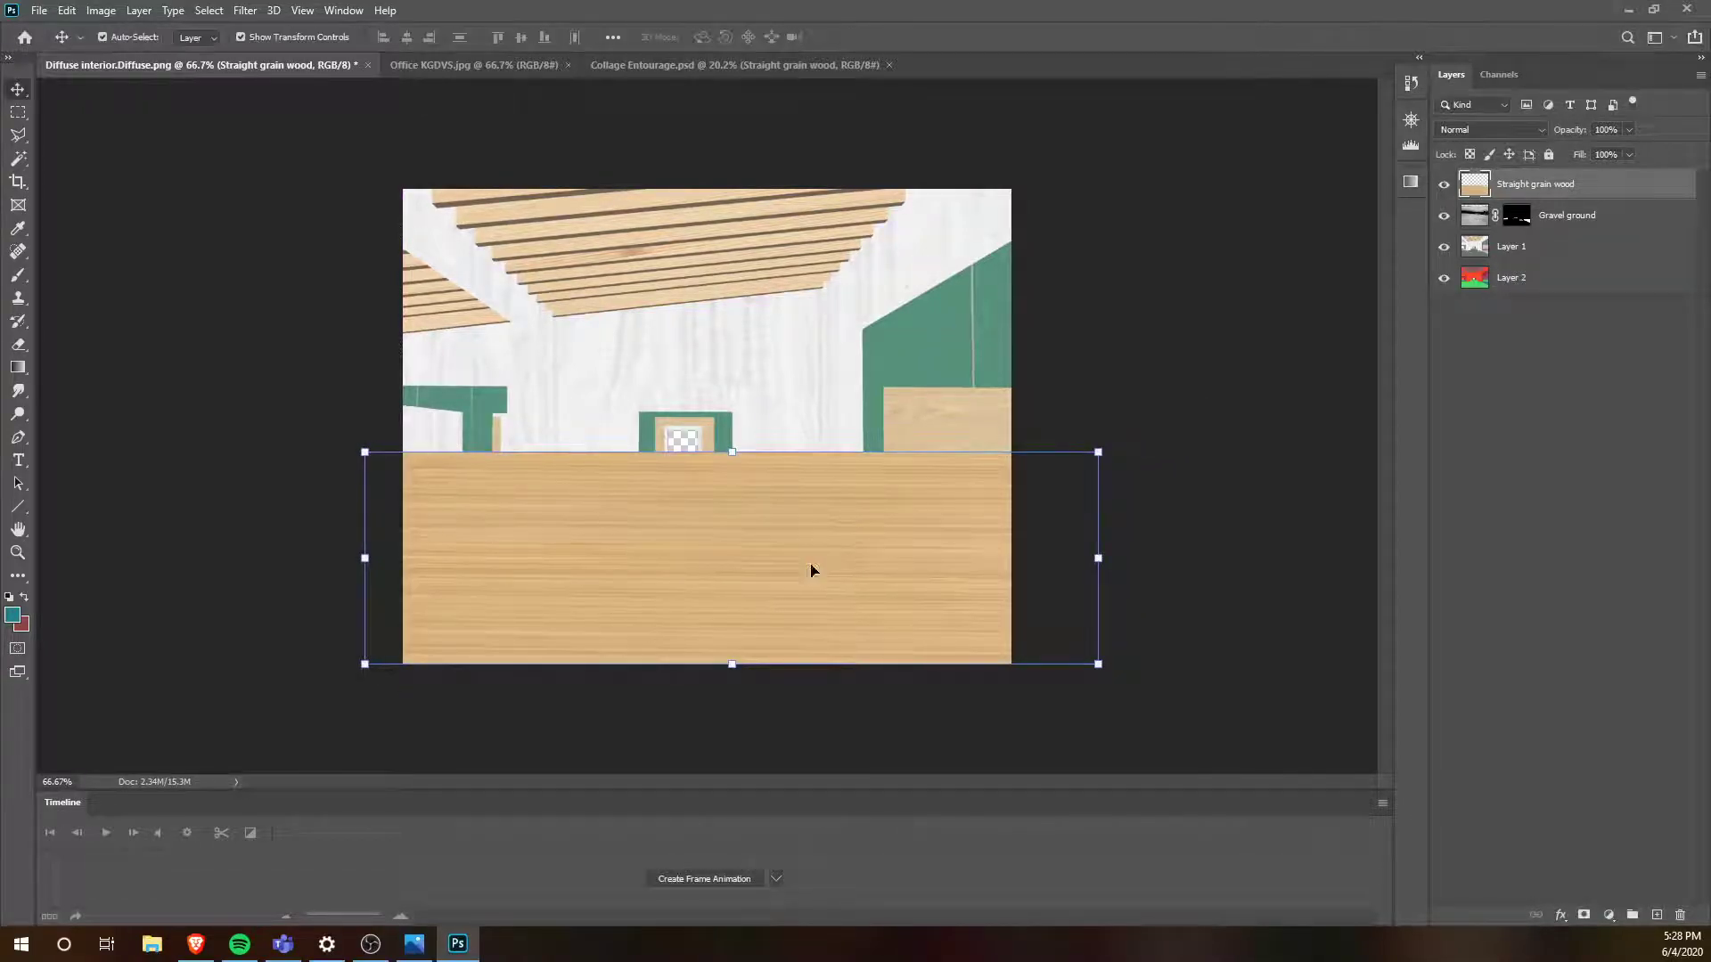
# - Show only the material ID layer and select all of its green floor areas with the Magic Wand
pyautogui.keyDown('alt'); pyautogui.click(1445, 280); pyautogui.keyUp('alt')
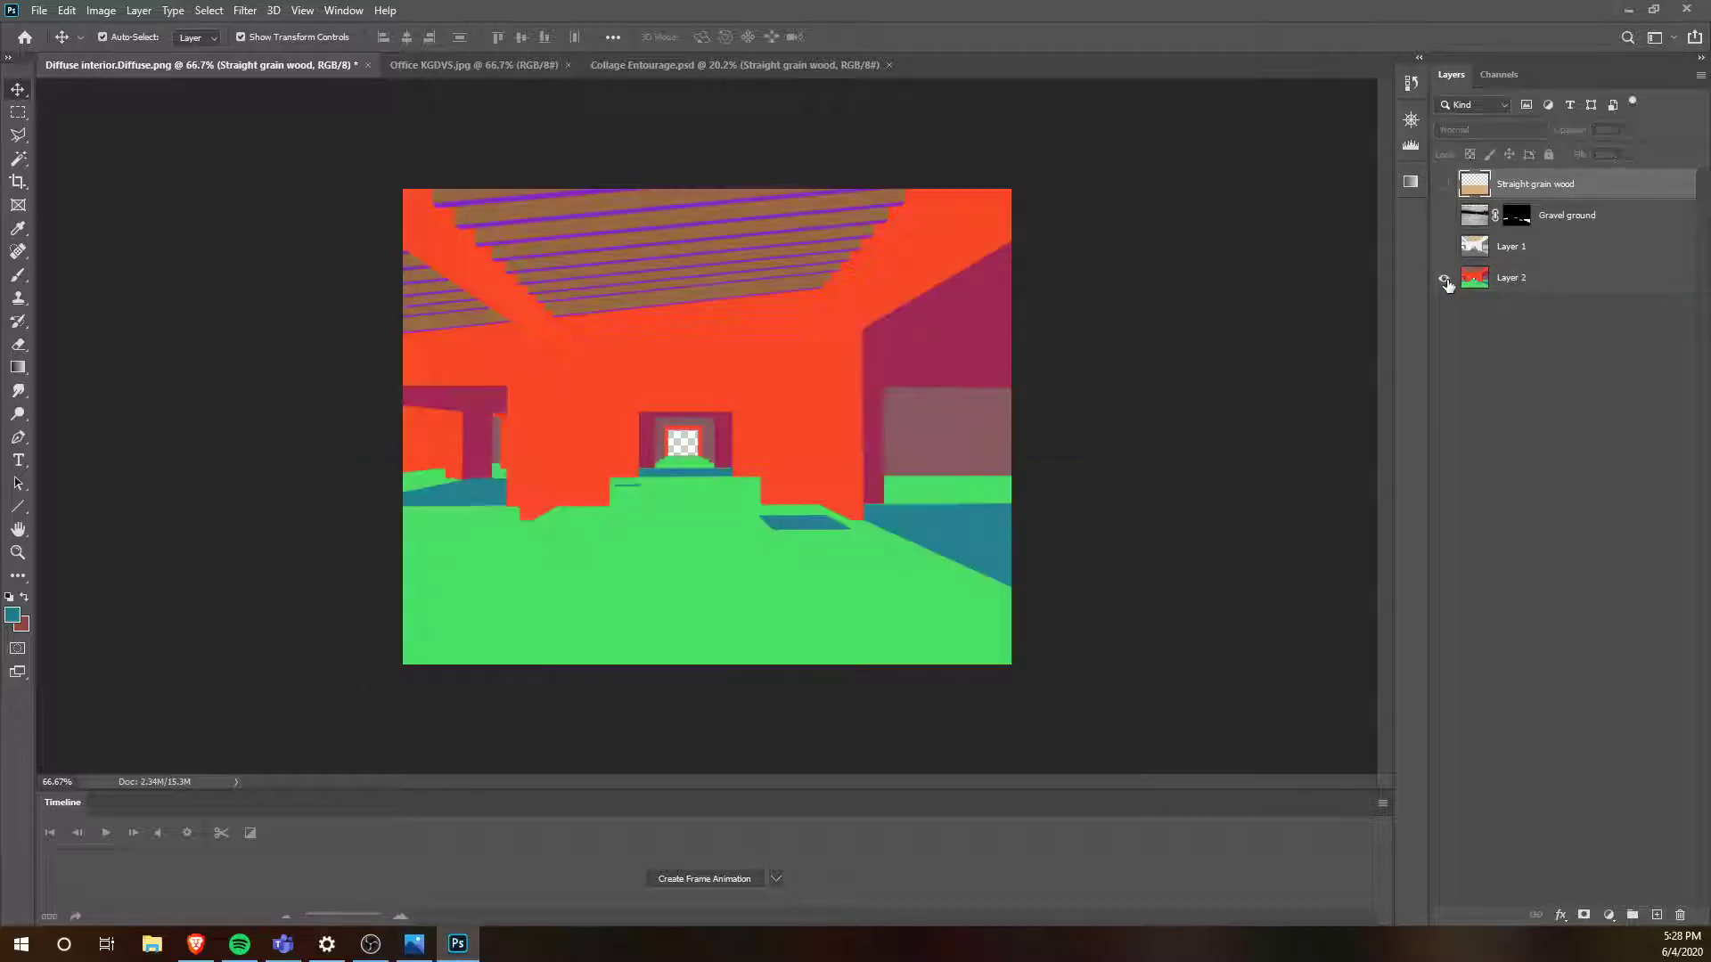
pyautogui.click(18, 158)
pyautogui.click(635, 597)
pyautogui.hotkey('ctrl', 'd')
pyautogui.click(1534, 277)
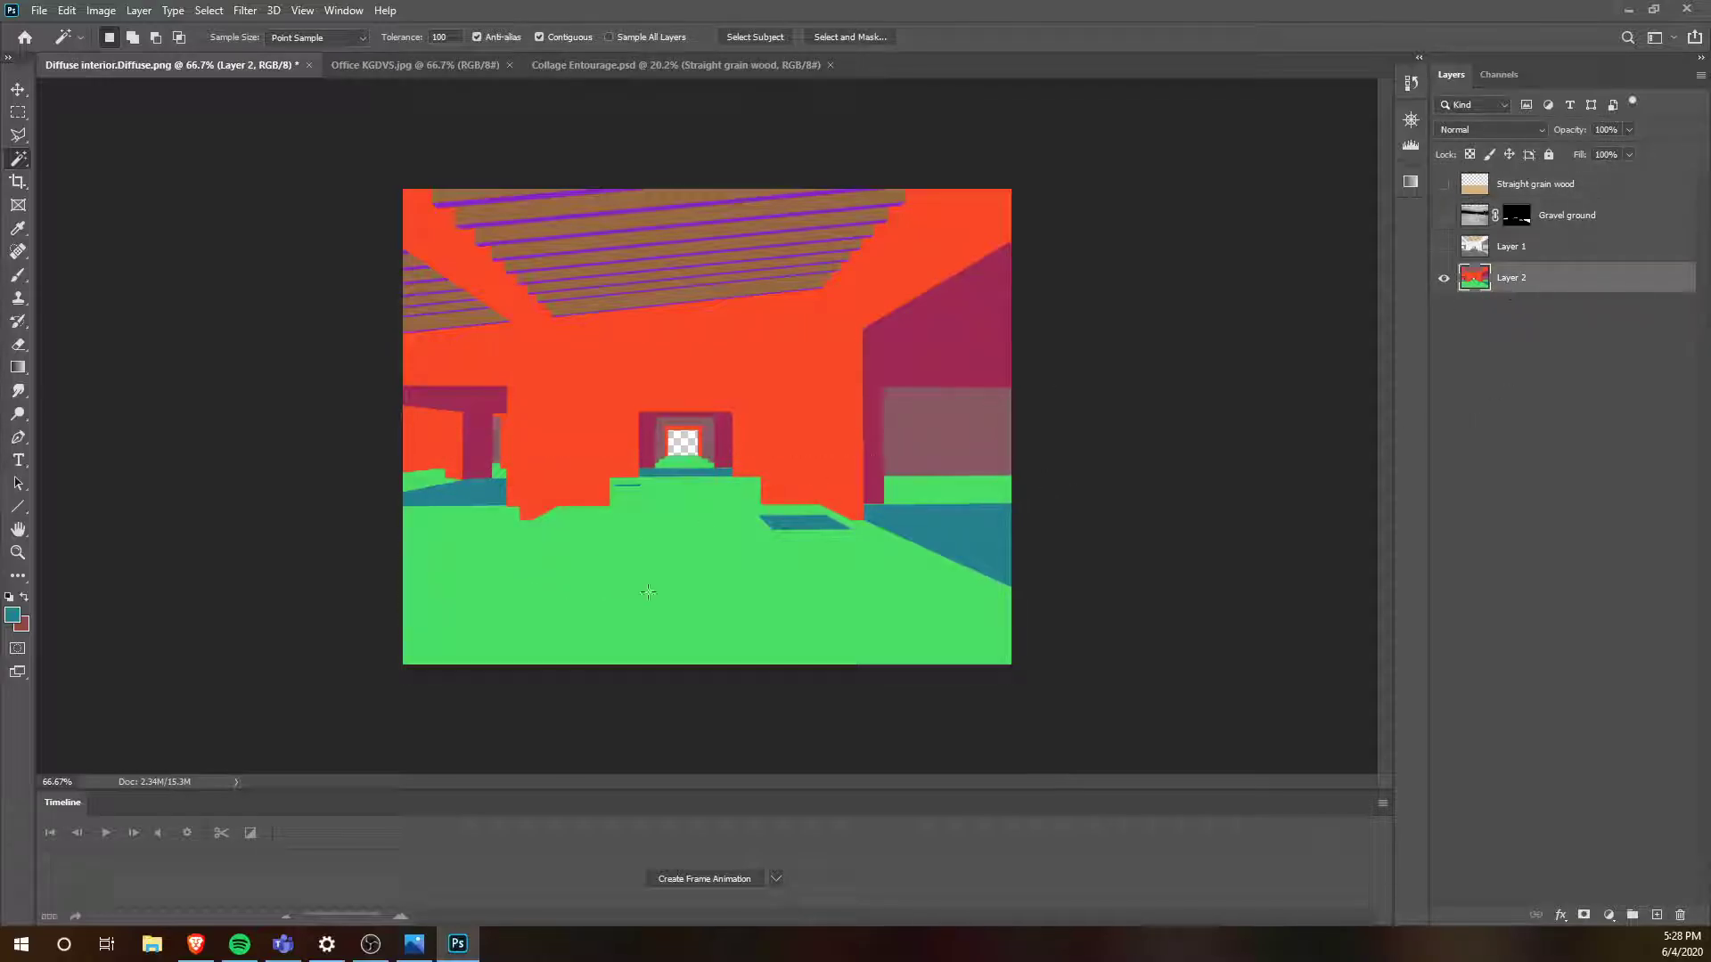
pyautogui.click(597, 579)
pyautogui.keyDown('shift'); pyautogui.click(489, 480); pyautogui.keyUp('shift')
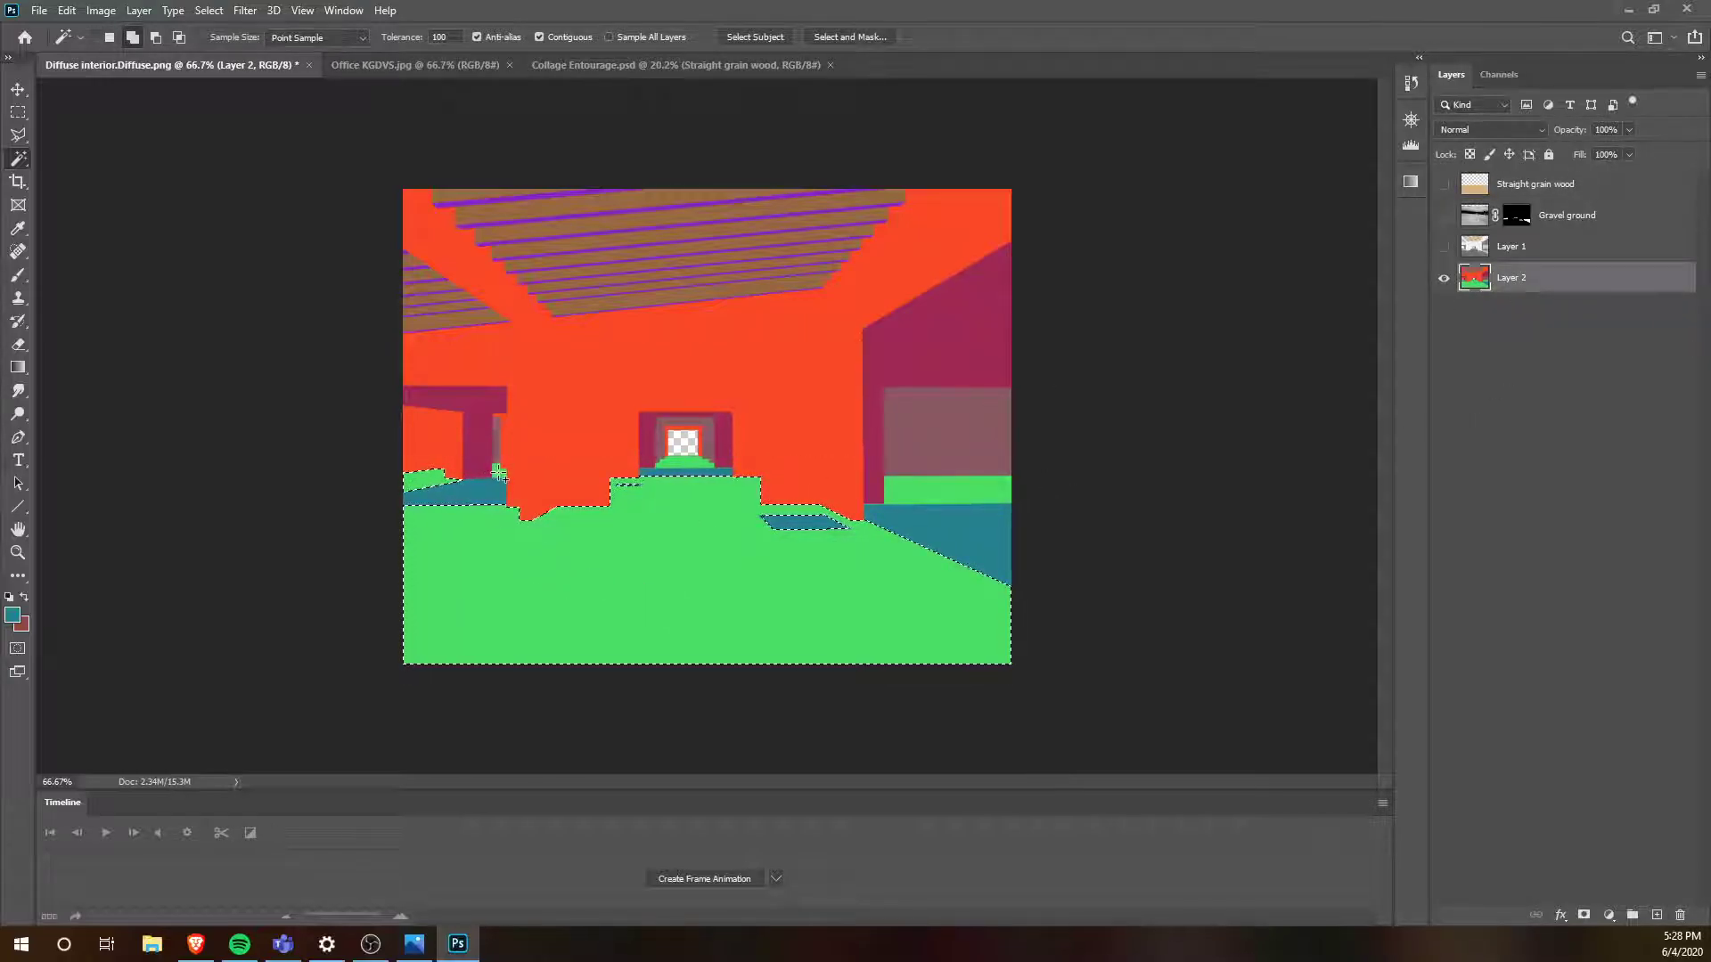
pyautogui.keyDown('shift'); pyautogui.click(918, 494); pyautogui.keyUp('shift')
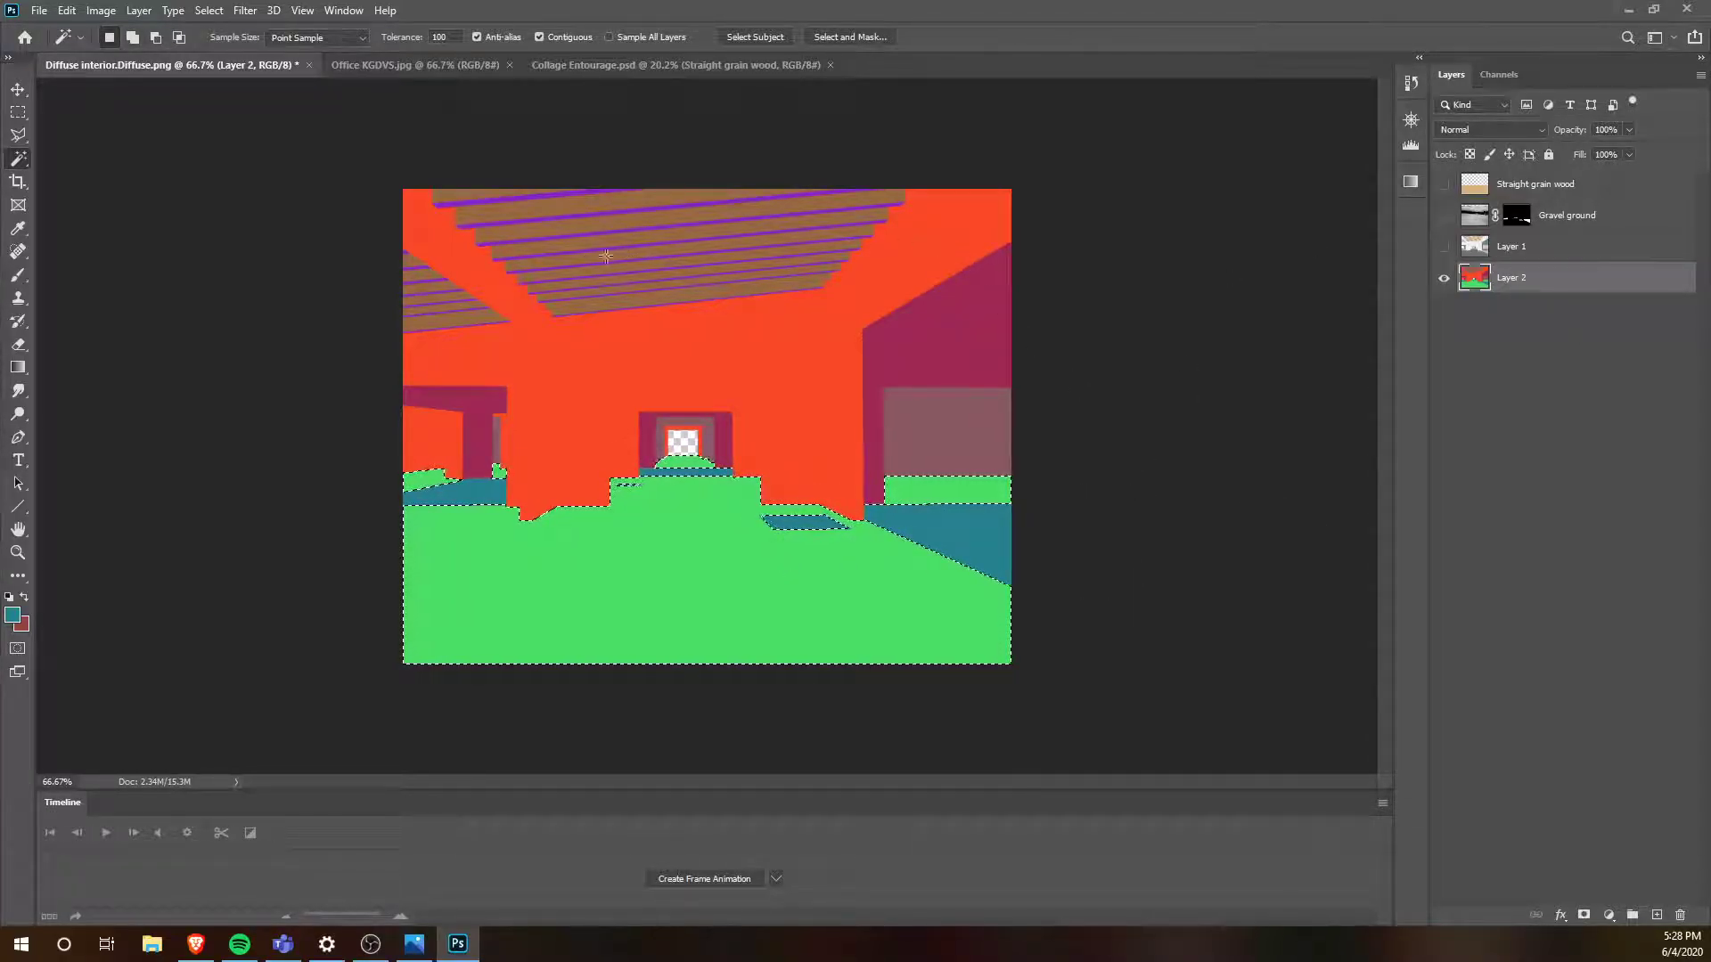
# - Show all layers again and add a layer mask from the selection to the Straight grain wood layer
pyautogui.keyDown('alt'); pyautogui.click(1445, 279); pyautogui.keyUp('alt')
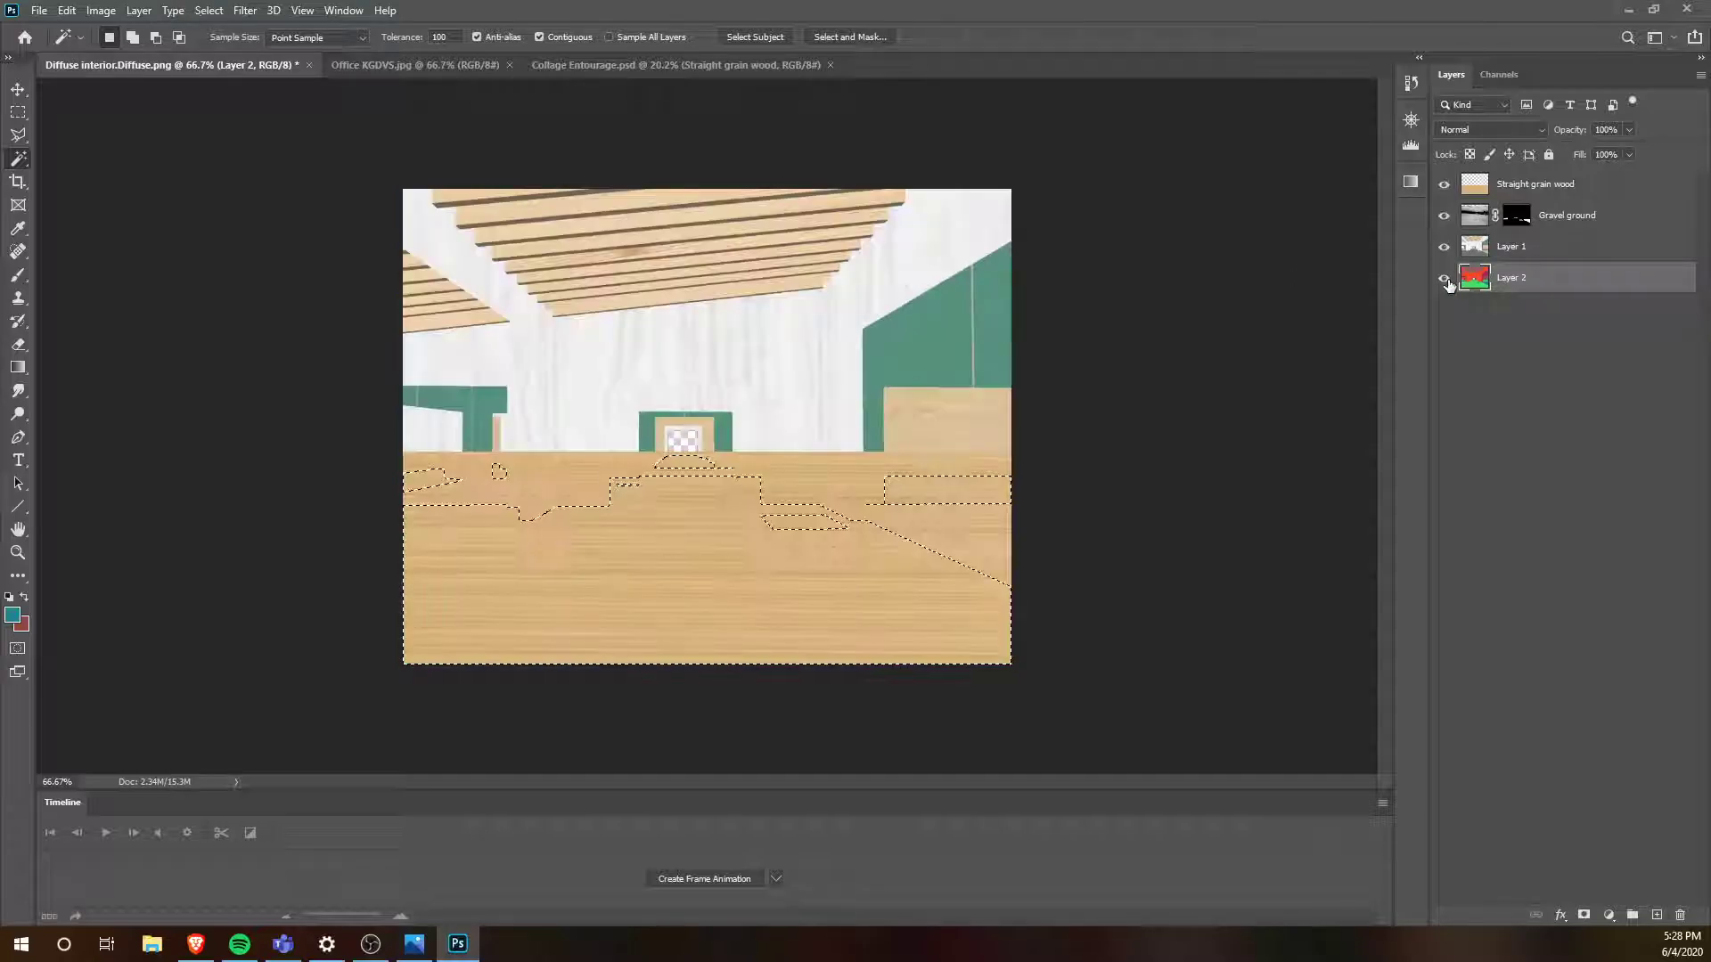
pyautogui.click(1515, 189)
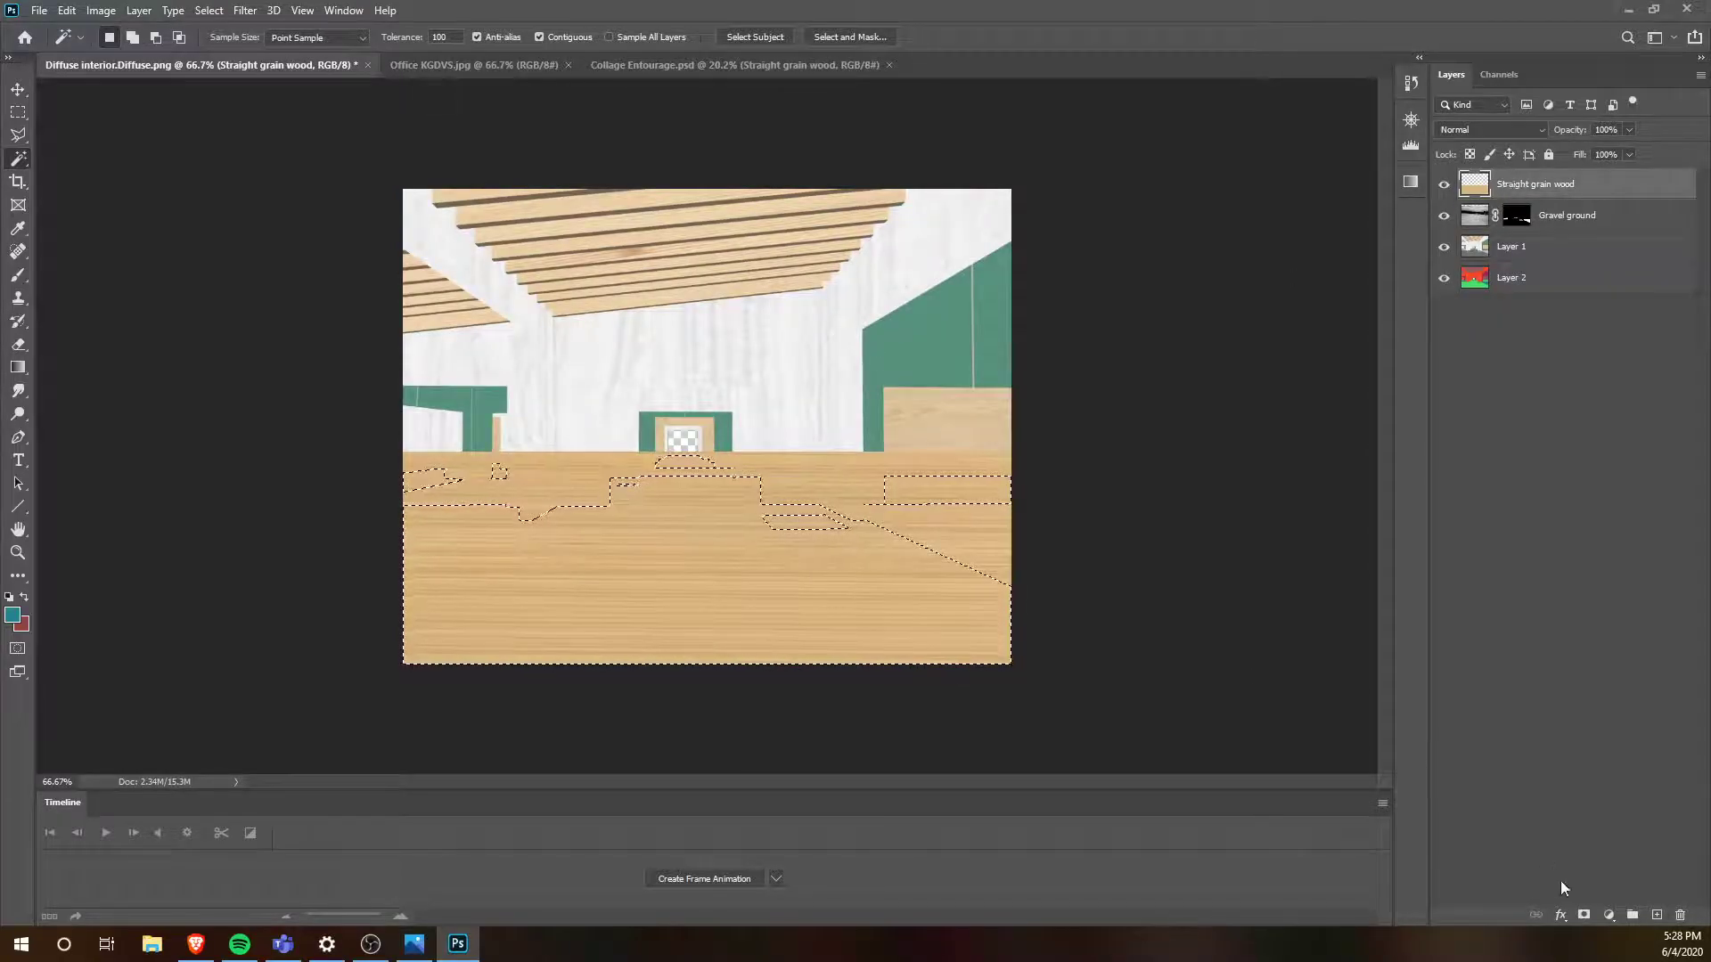
pyautogui.click(1583, 915)
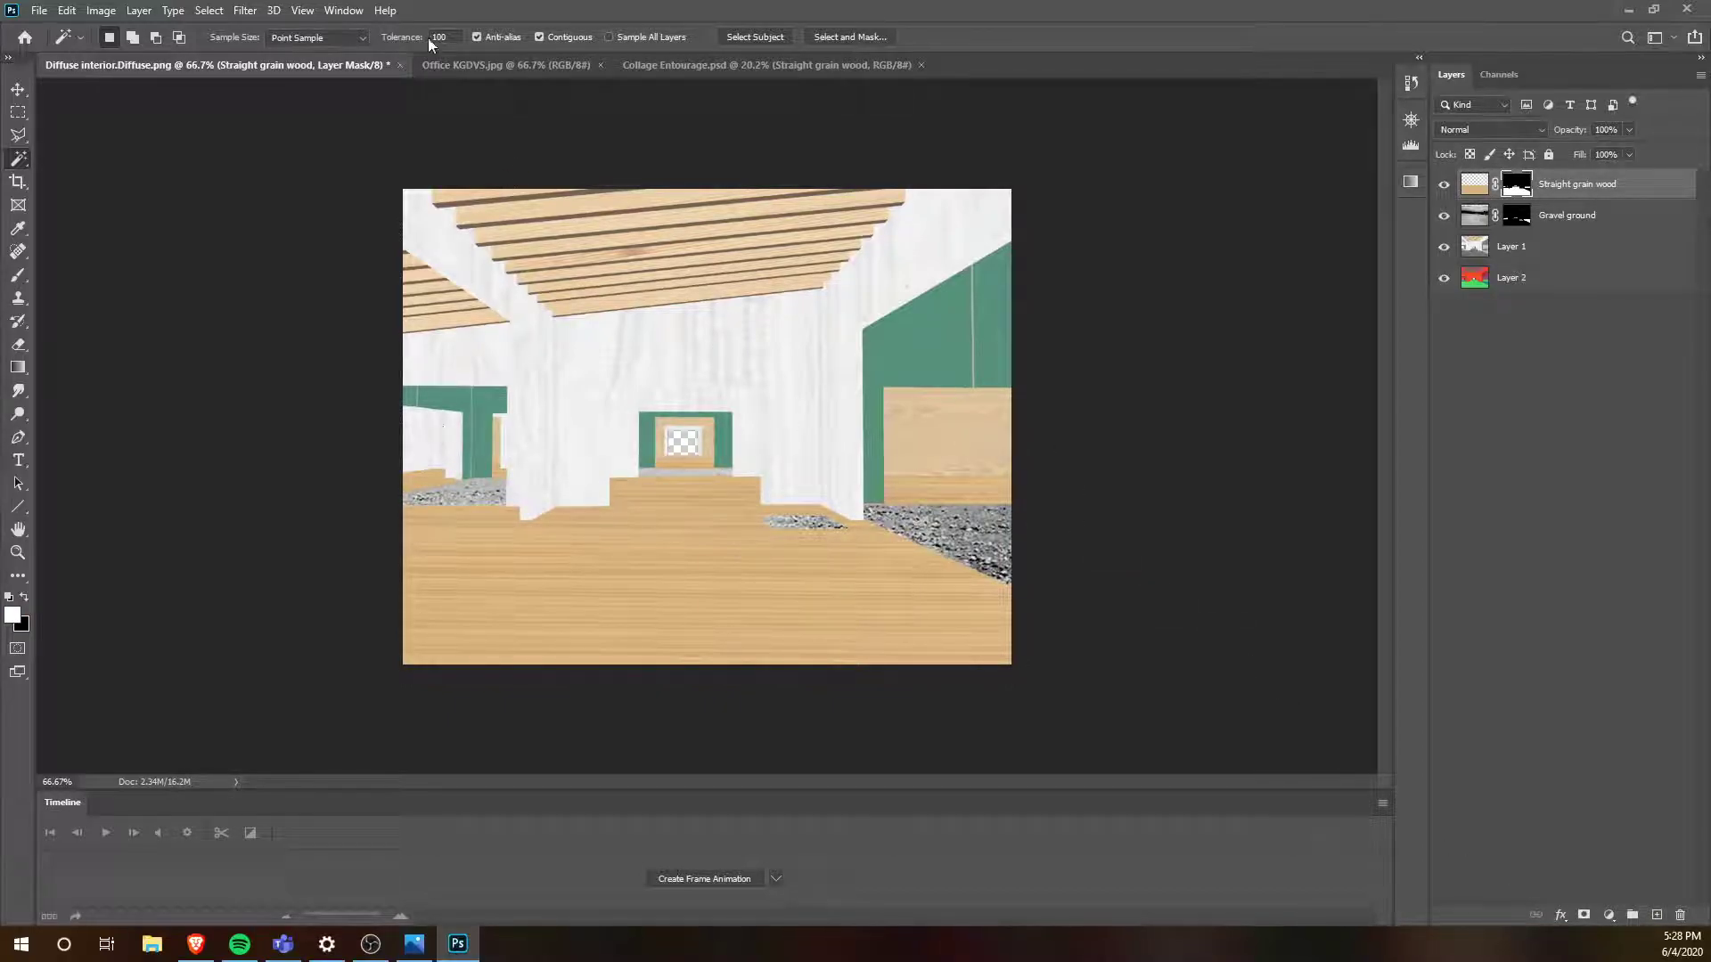
# - Compare the textured floor with the Office KGDVS reference and go back to the entourage sheet
pyautogui.click(484, 59)
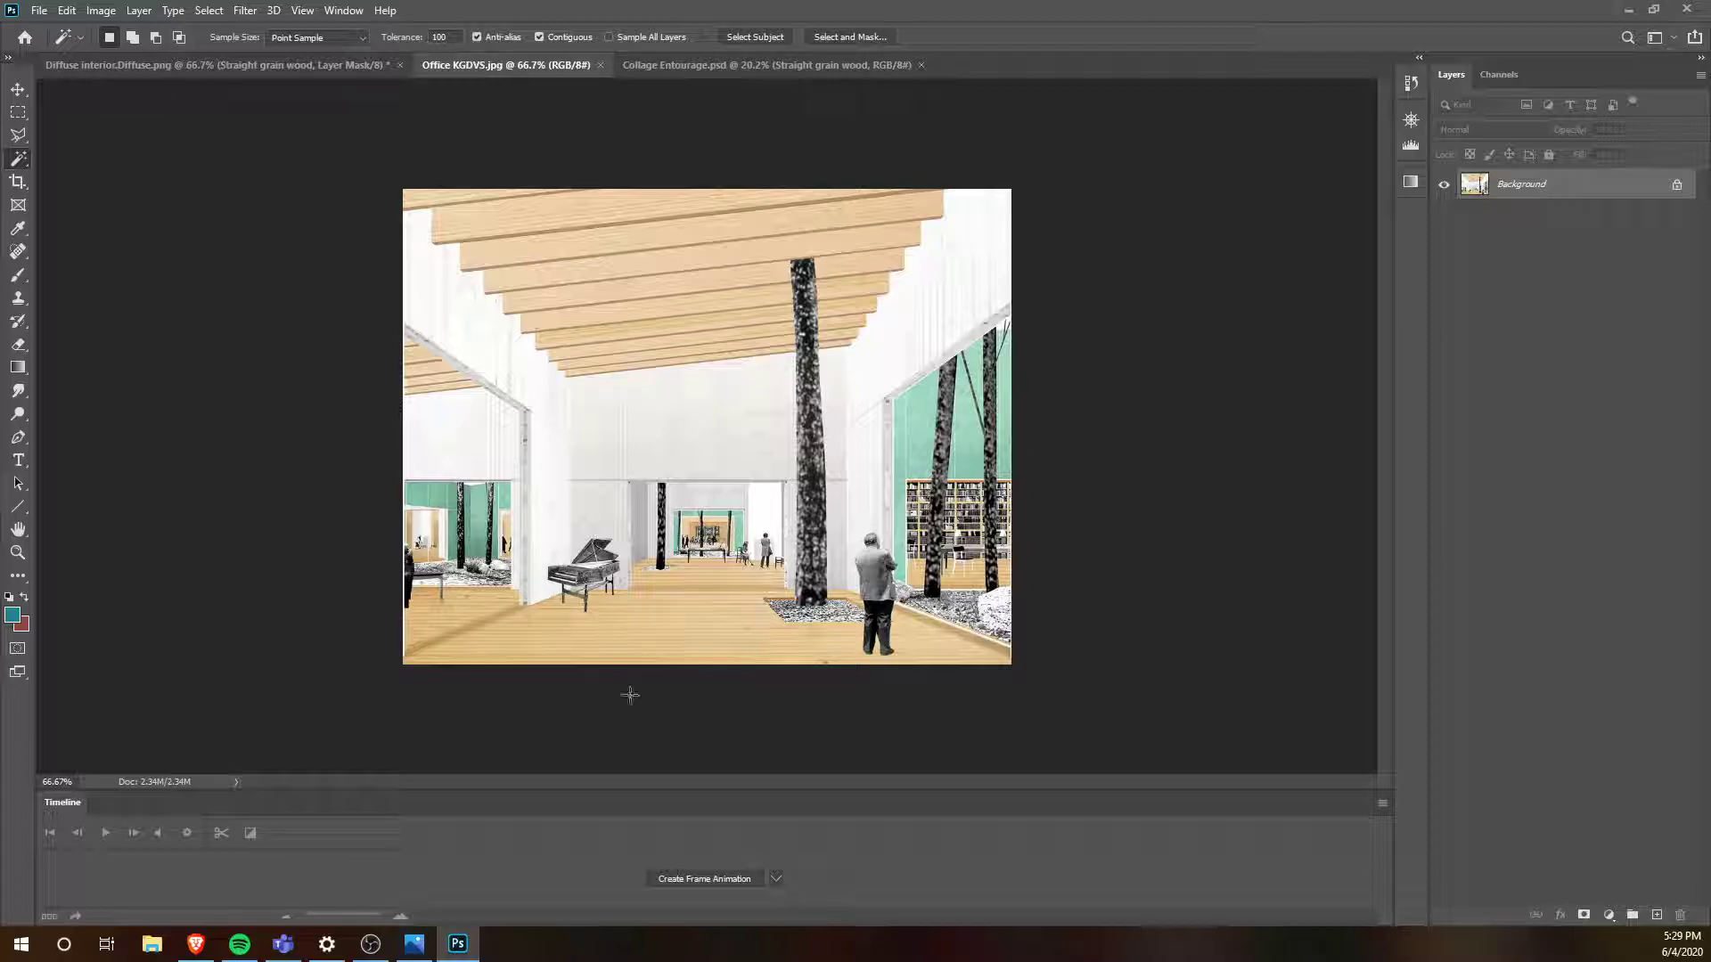
pyautogui.click(323, 66)
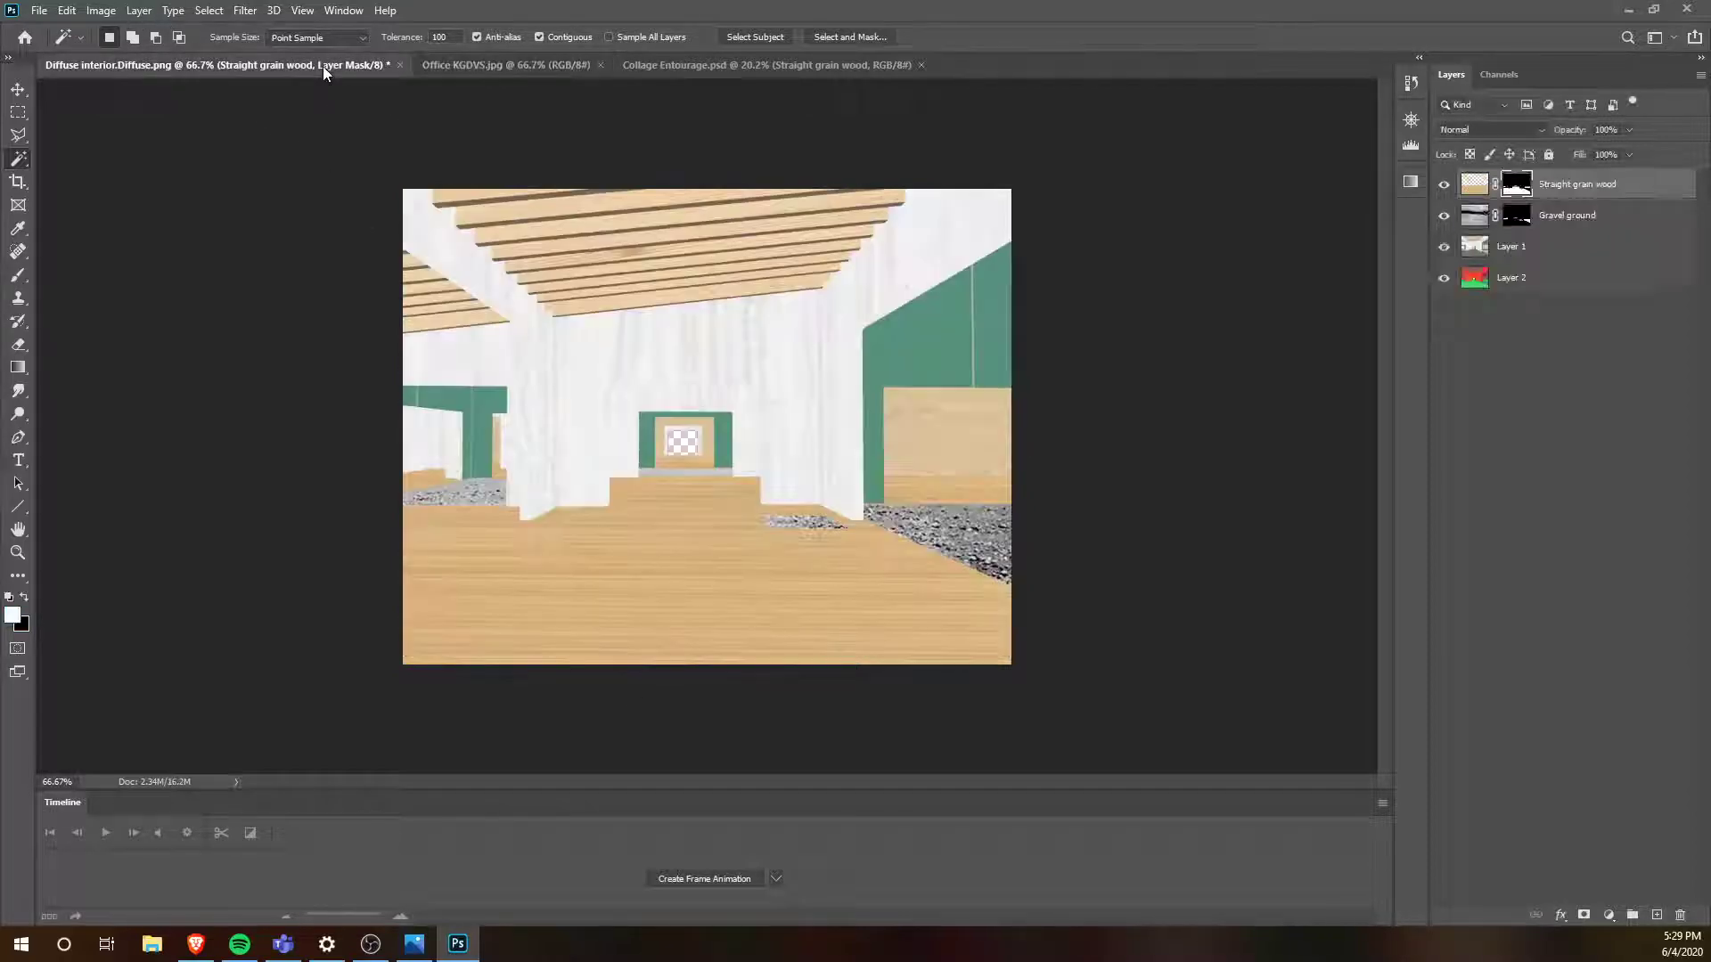
pyautogui.click(519, 64)
pyautogui.click(649, 66)
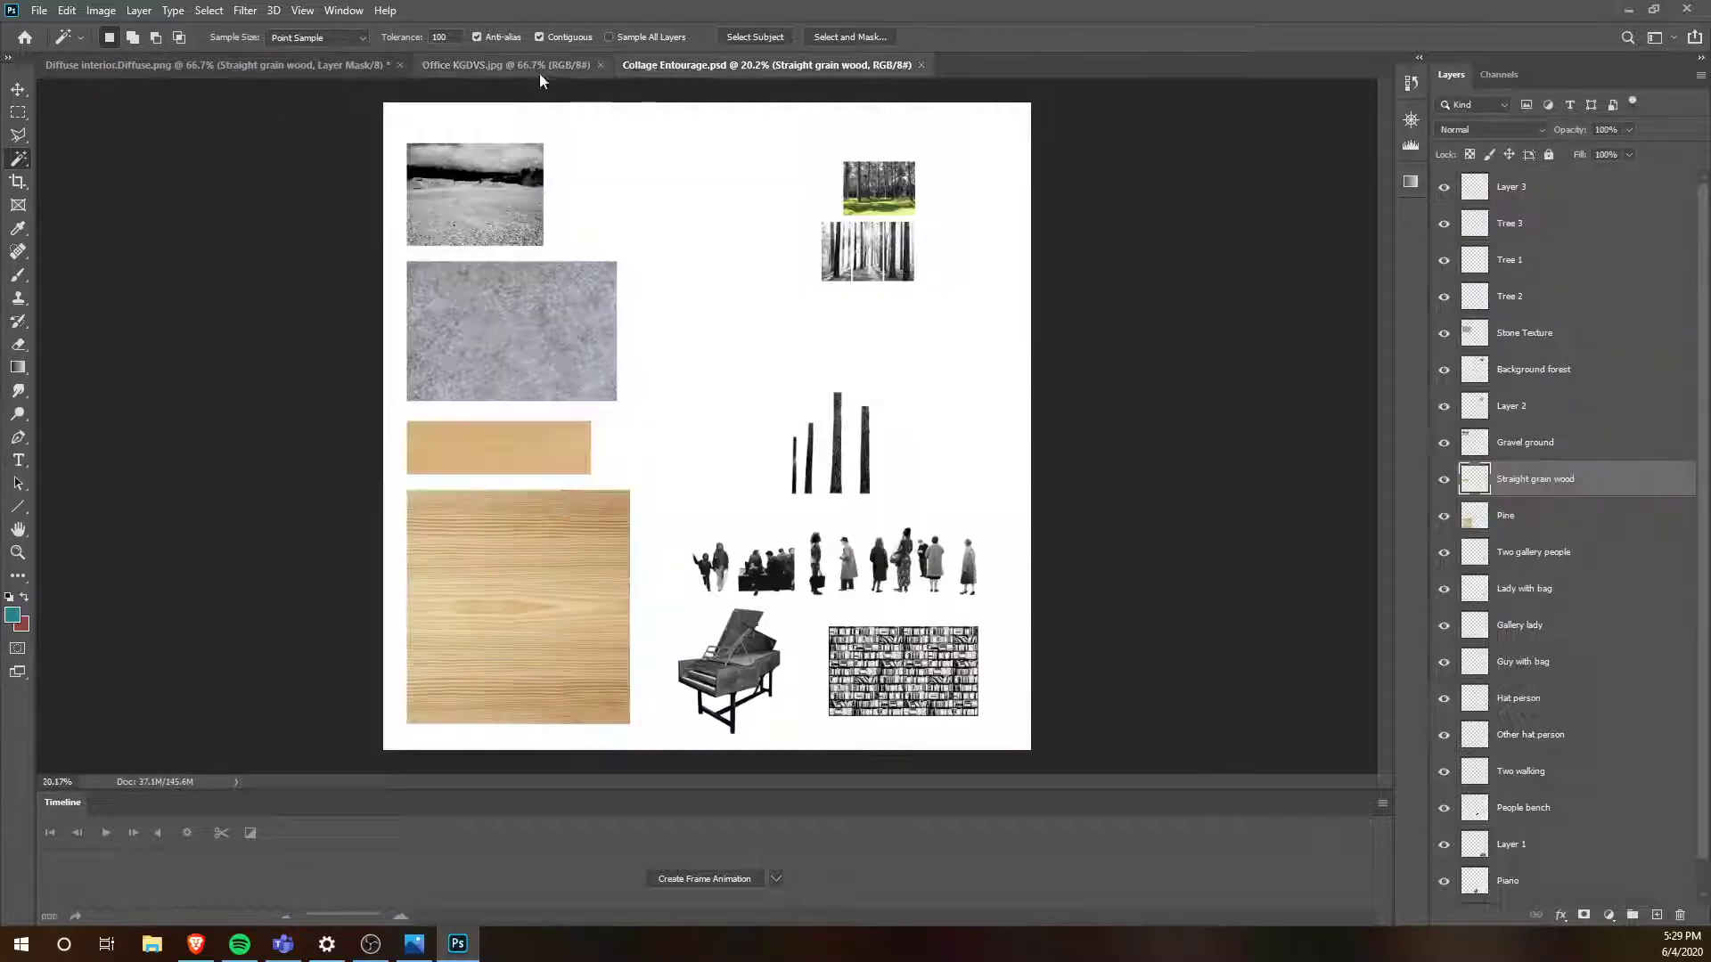
# - Copy the Stone Texture from Collage Entourage into the Diffuse interior render, covering nearly the whole canvas
pyautogui.click(15, 89)
pyautogui.click(653, 228)
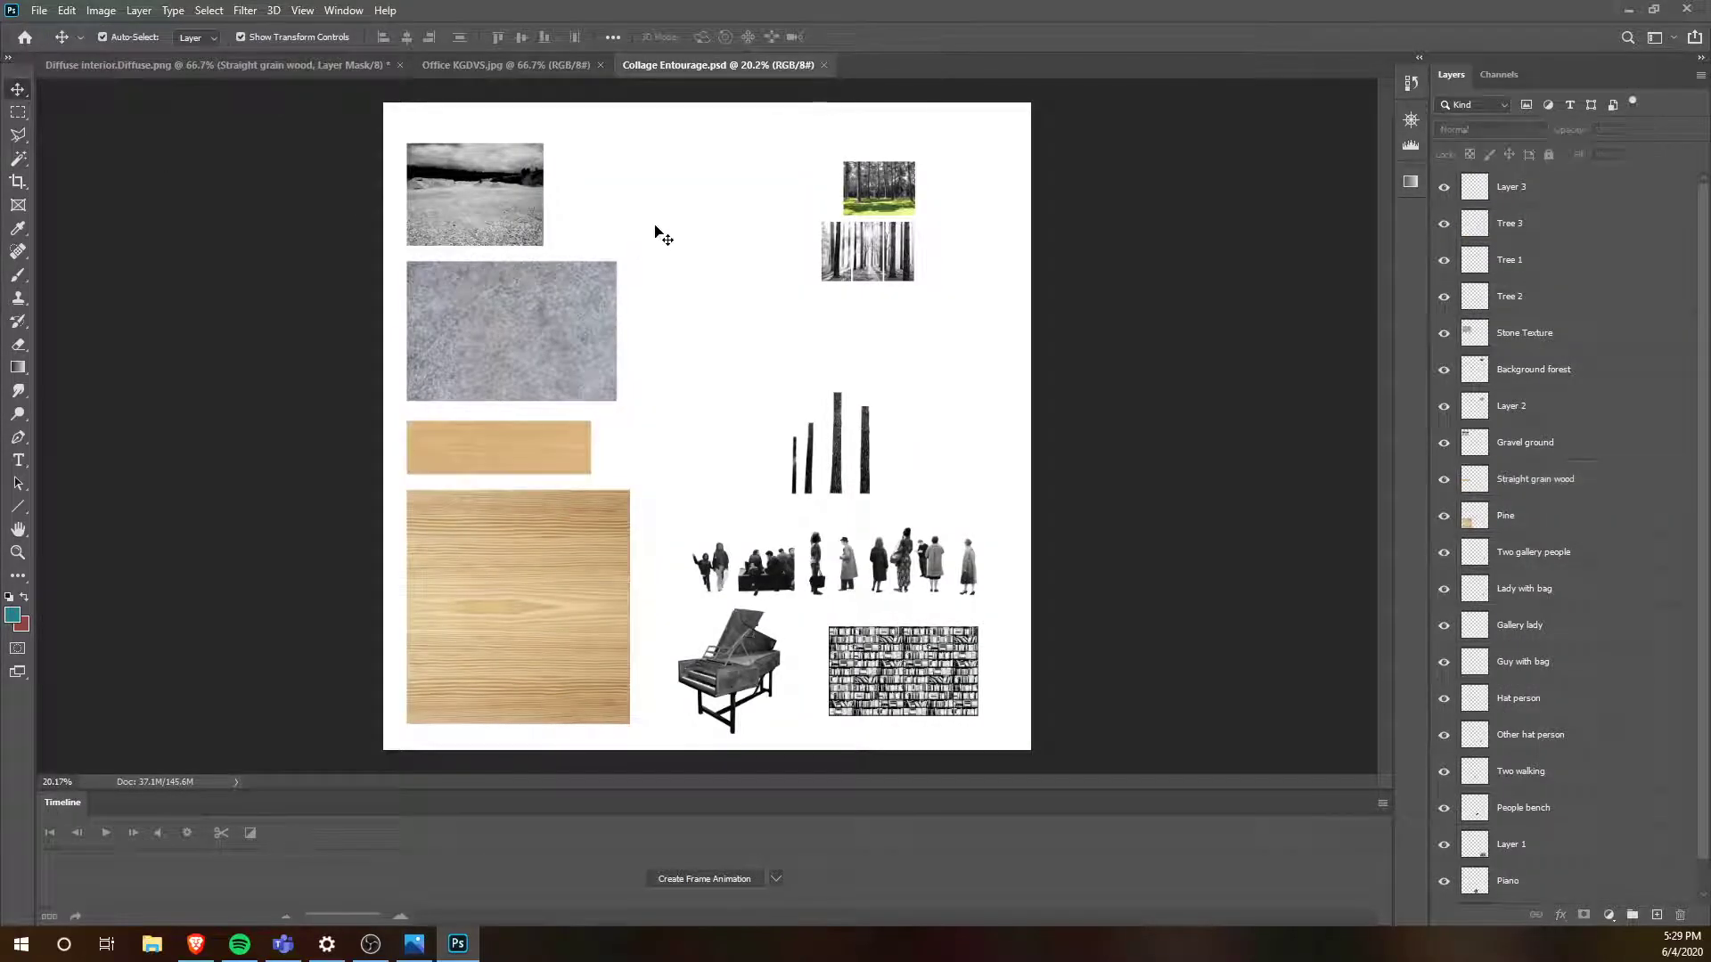
pyautogui.click(483, 66)
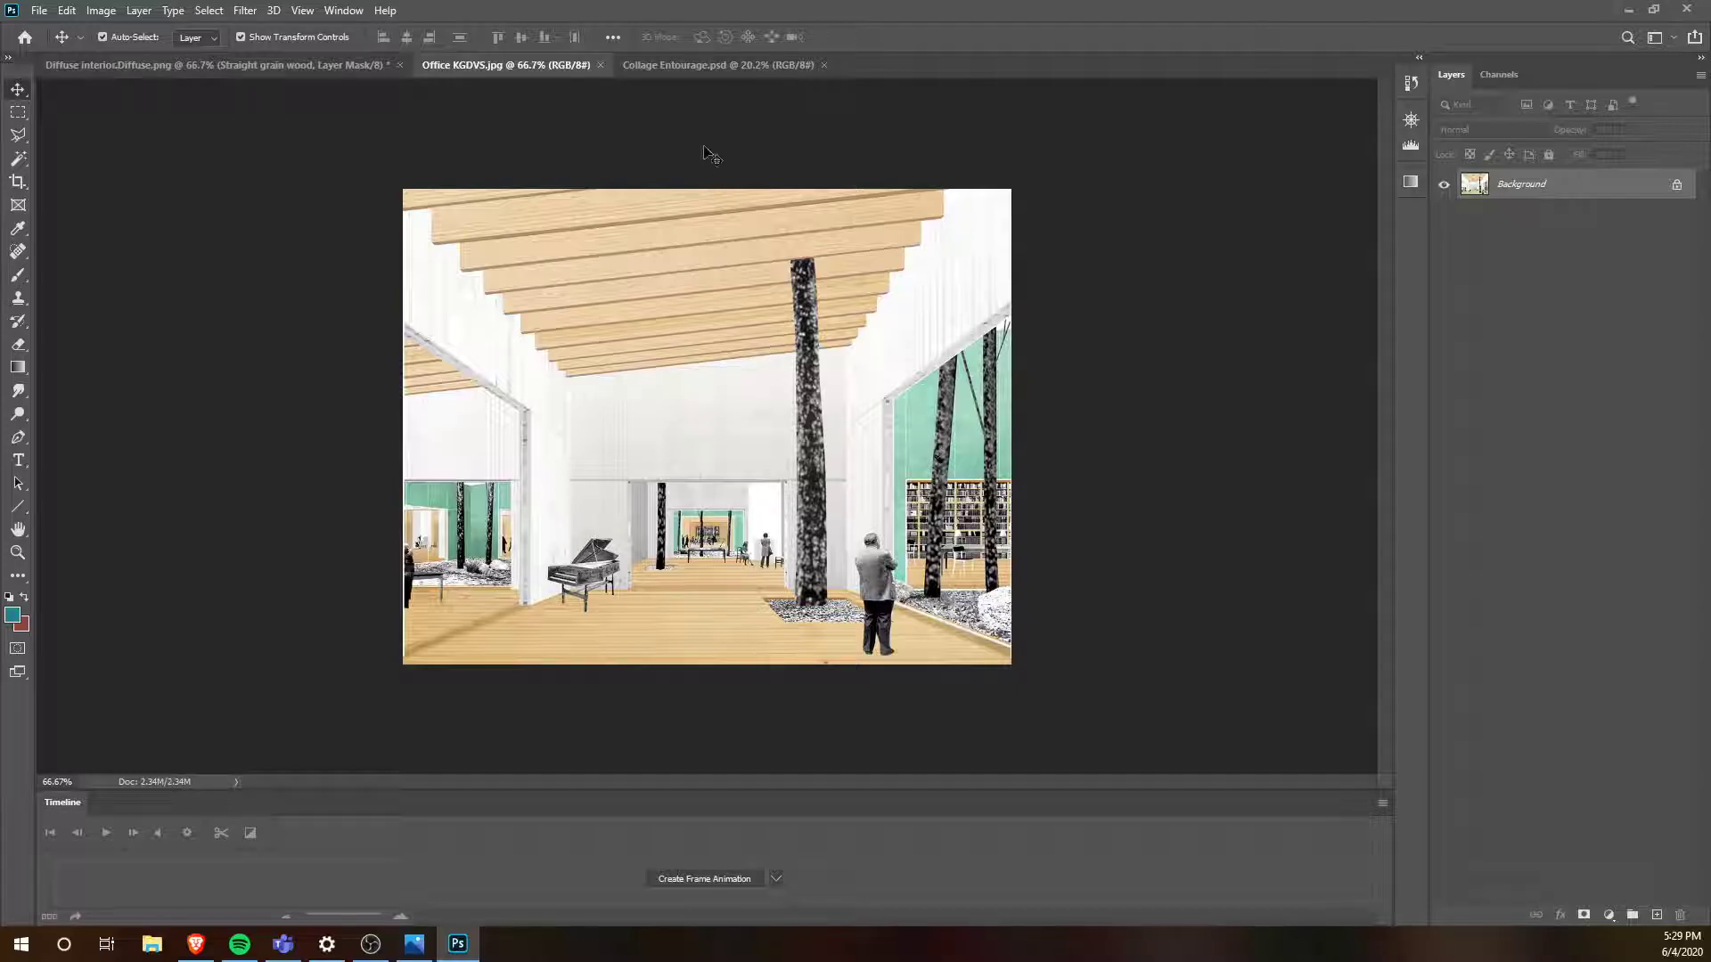
pyautogui.click(703, 67)
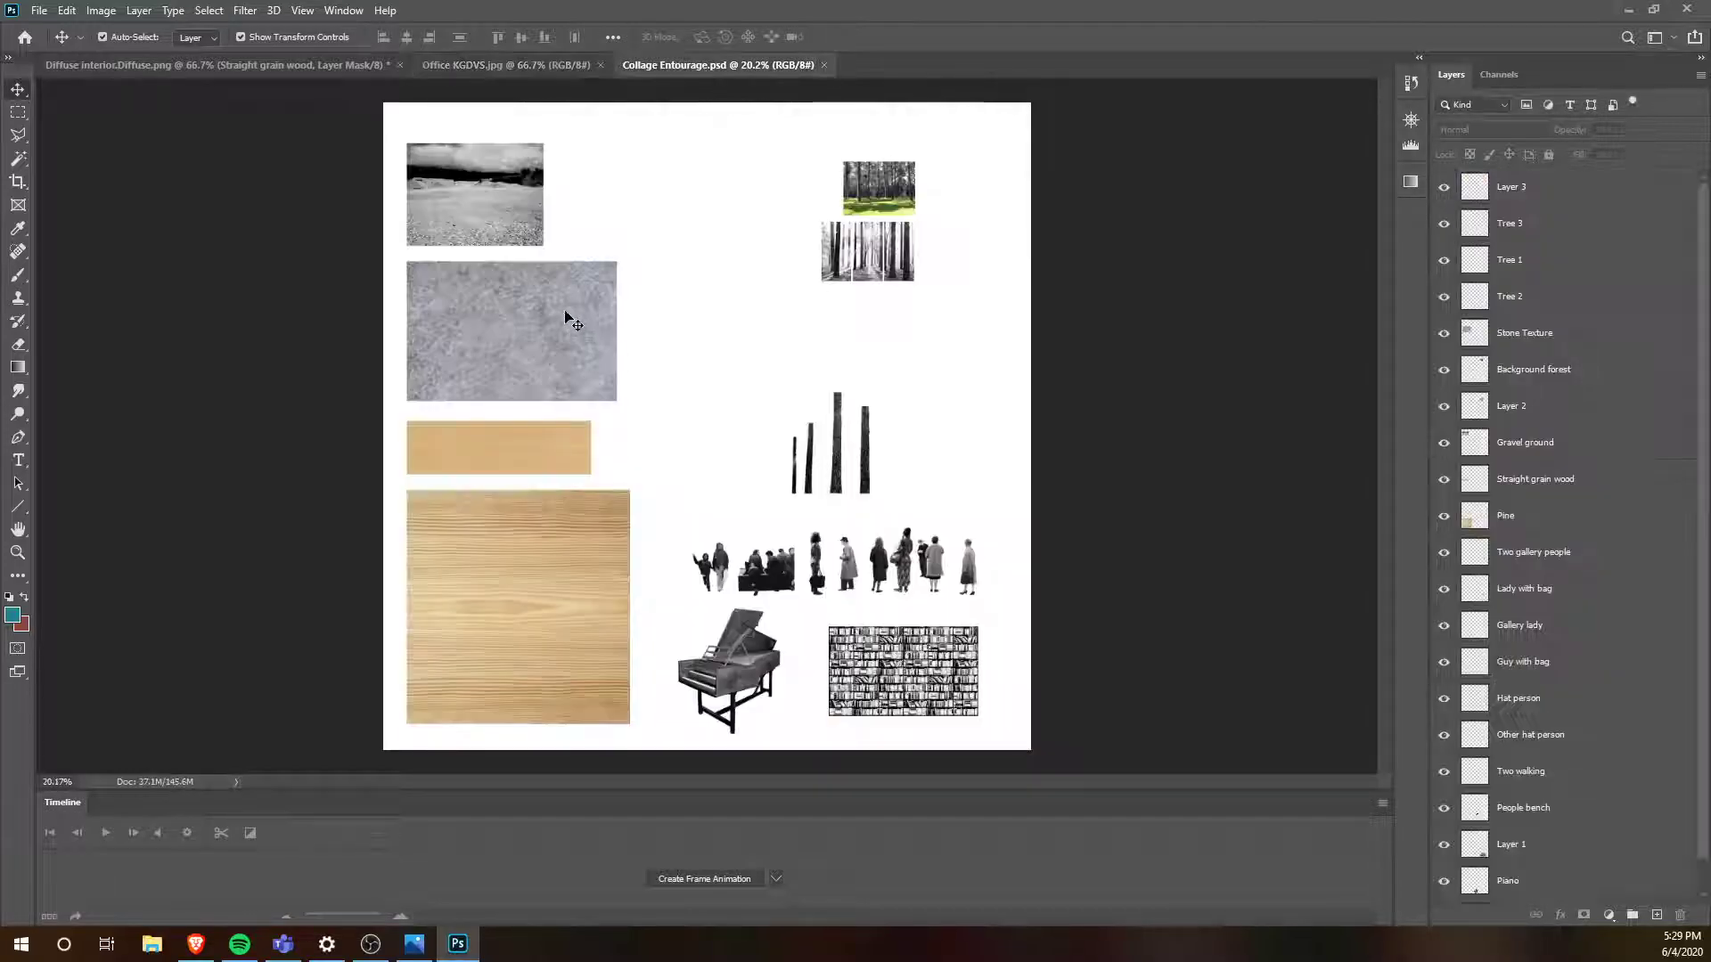
pyautogui.scroll(2, 575, 323)
pyautogui.scroll(-1, 458, 309)
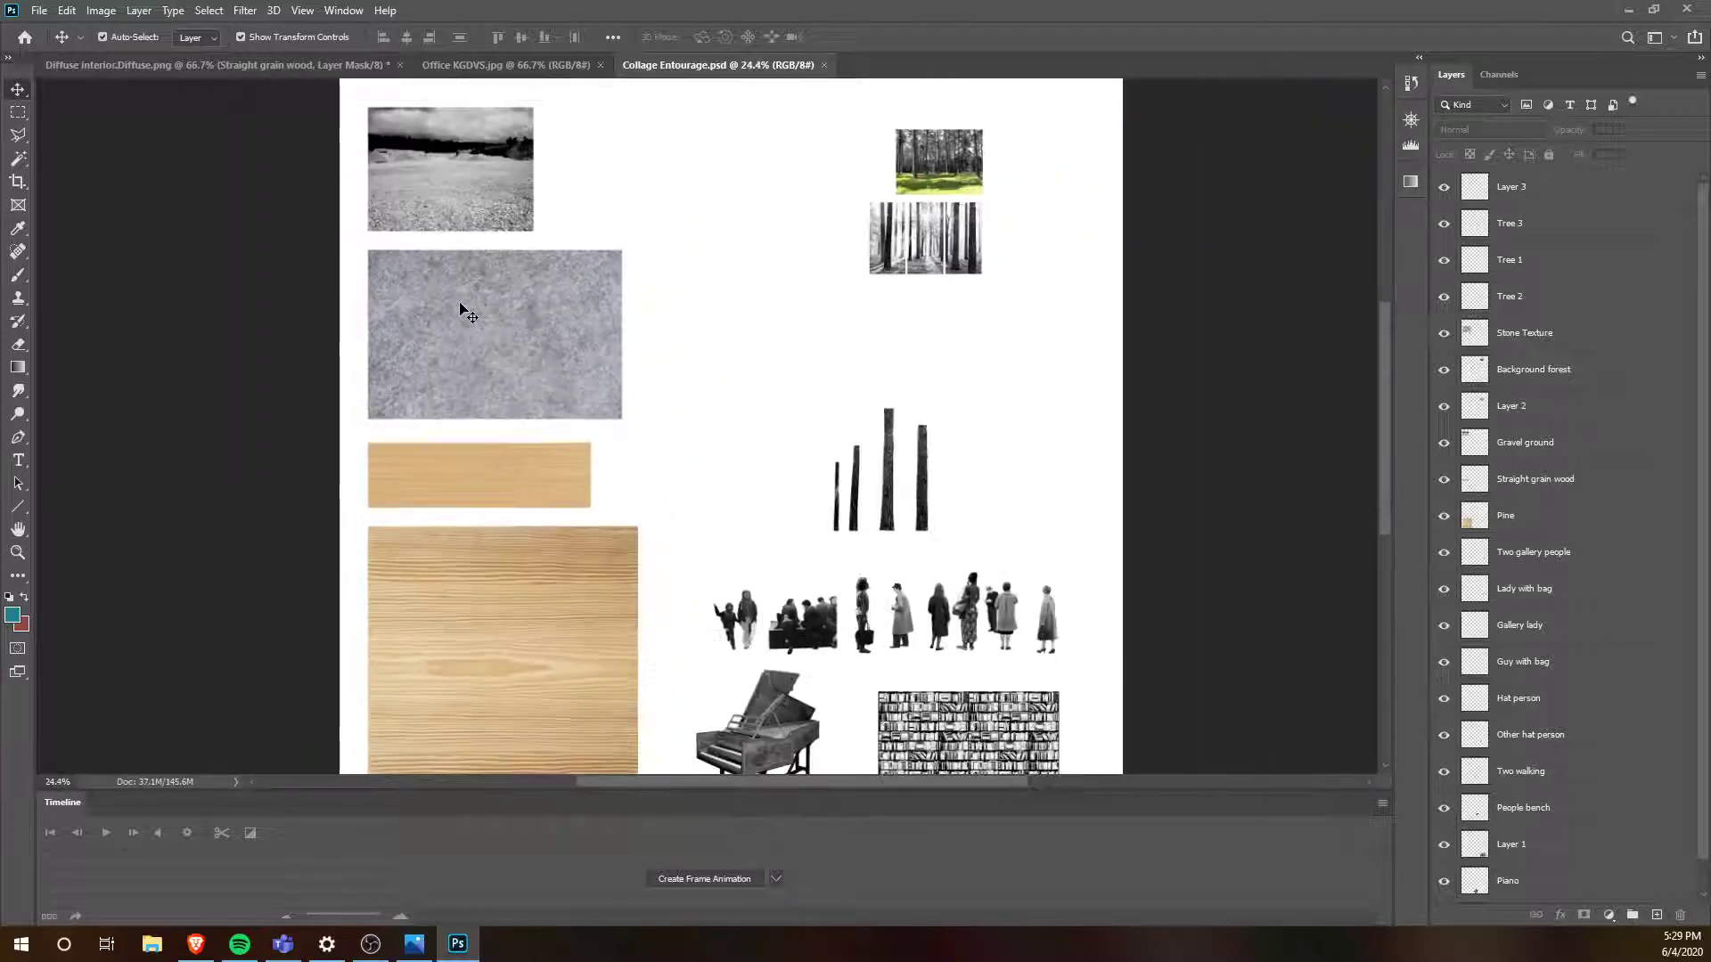
pyautogui.scroll(-2, 657, 321)
pyautogui.scroll(2, 669, 375)
pyautogui.moveTo(562, 351); pyautogui.dragTo(697, 417)
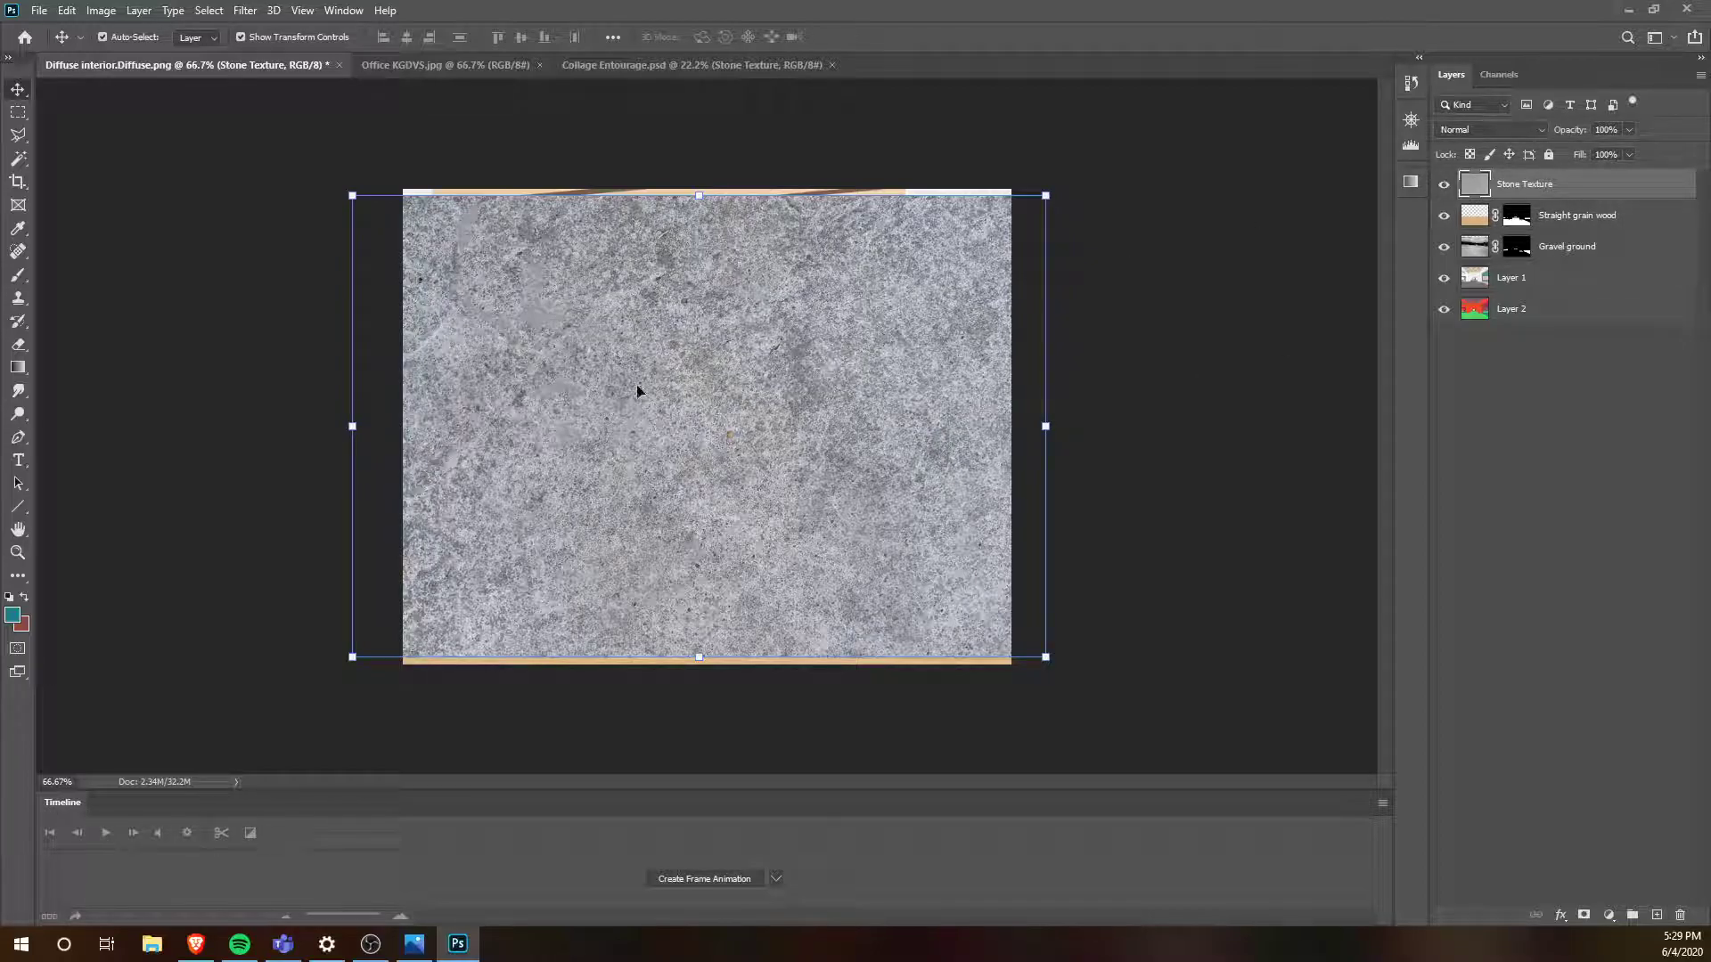
# - Show only the material ID layer and make it the active layer, with the Magic Wand ready and nothing selected
pyautogui.click(1515, 281)
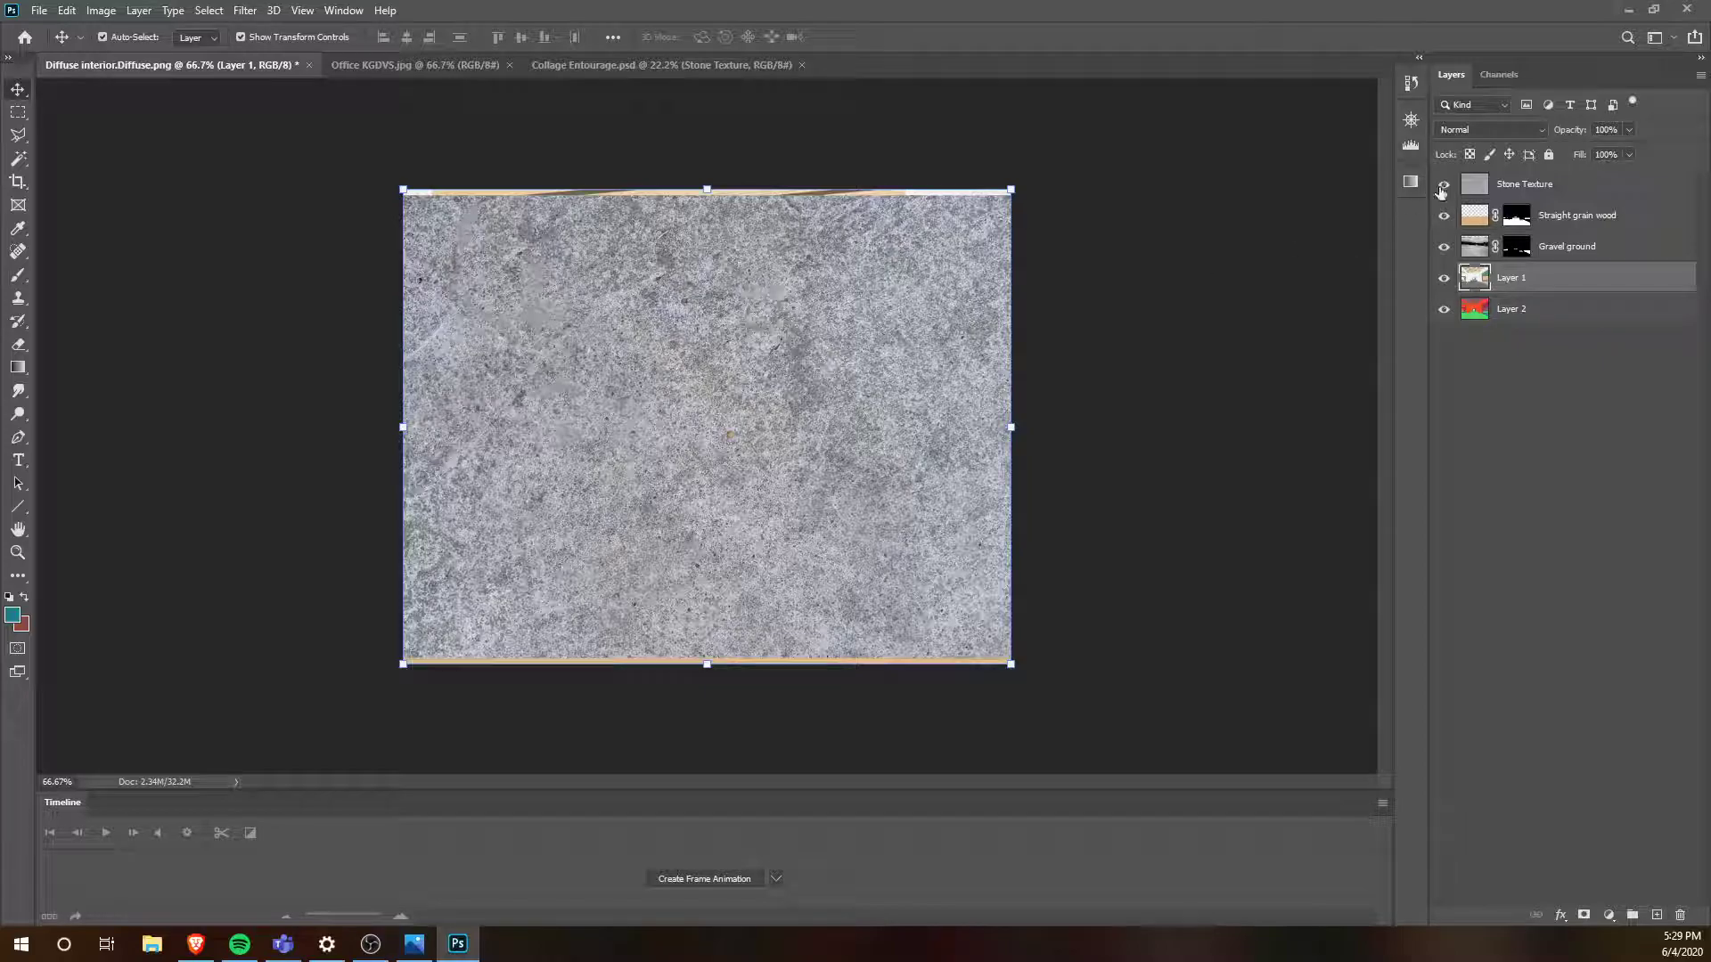
pyautogui.click(1444, 185)
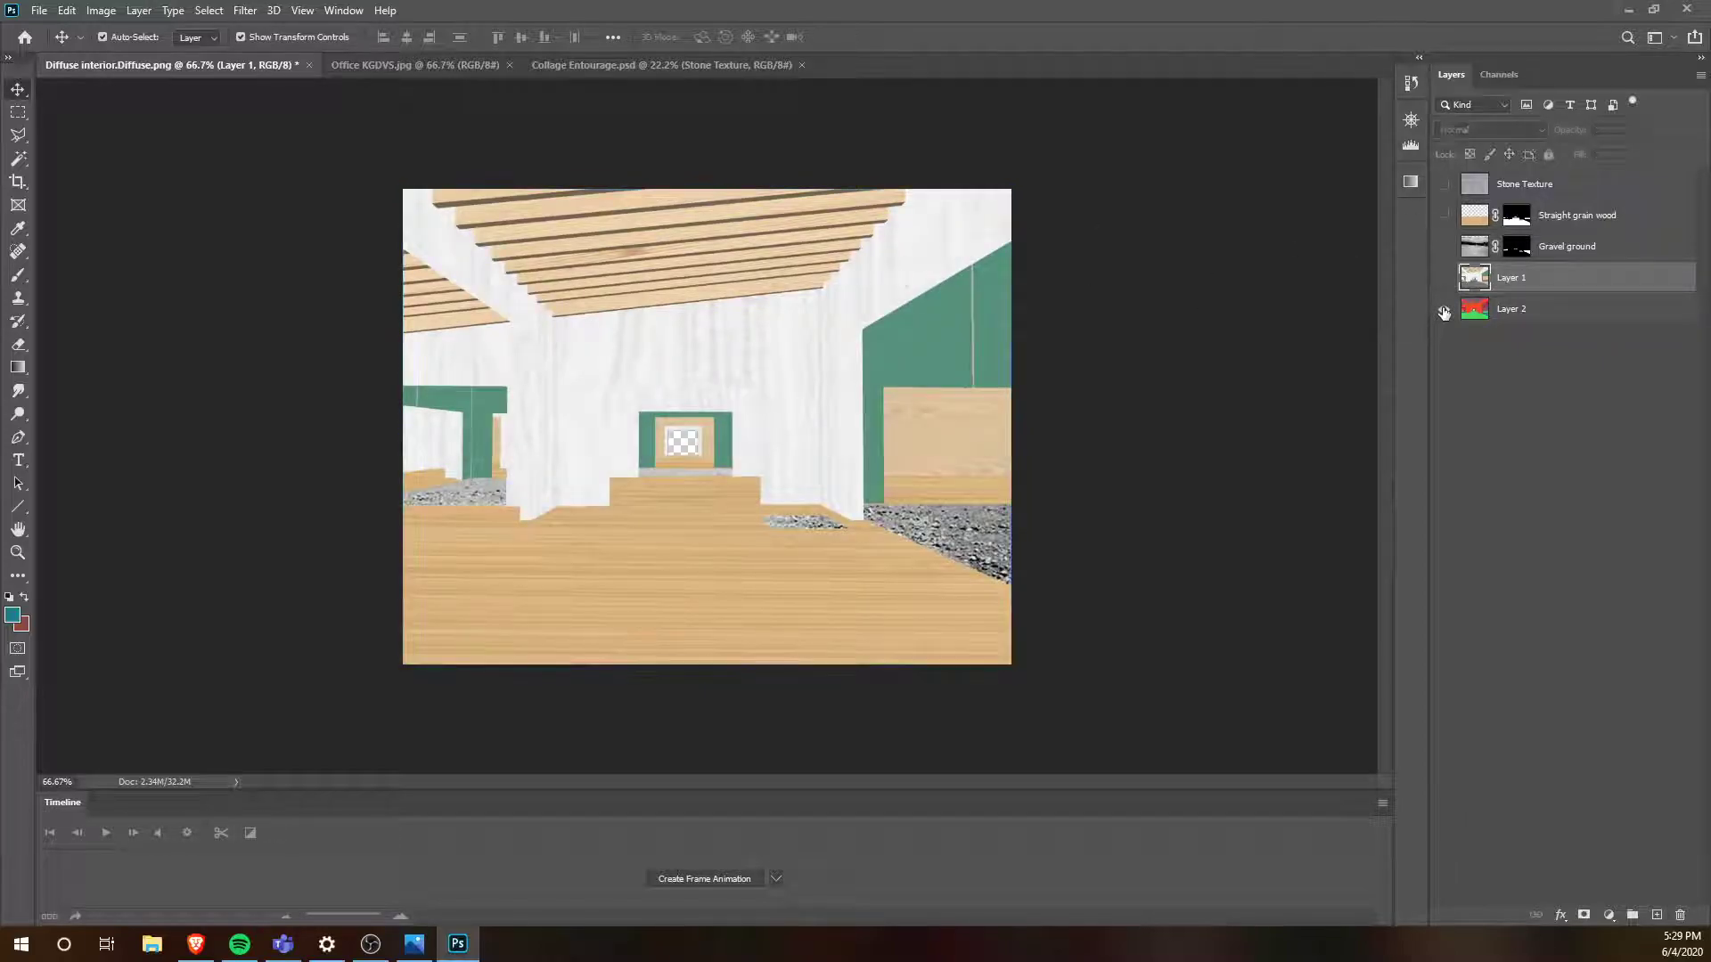
pyautogui.keyDown('alt'); pyautogui.click(1444, 309); pyautogui.keyUp('alt')
pyautogui.click(18, 159)
pyautogui.click(677, 441)
pyautogui.hotkey('ctrl', 'd')
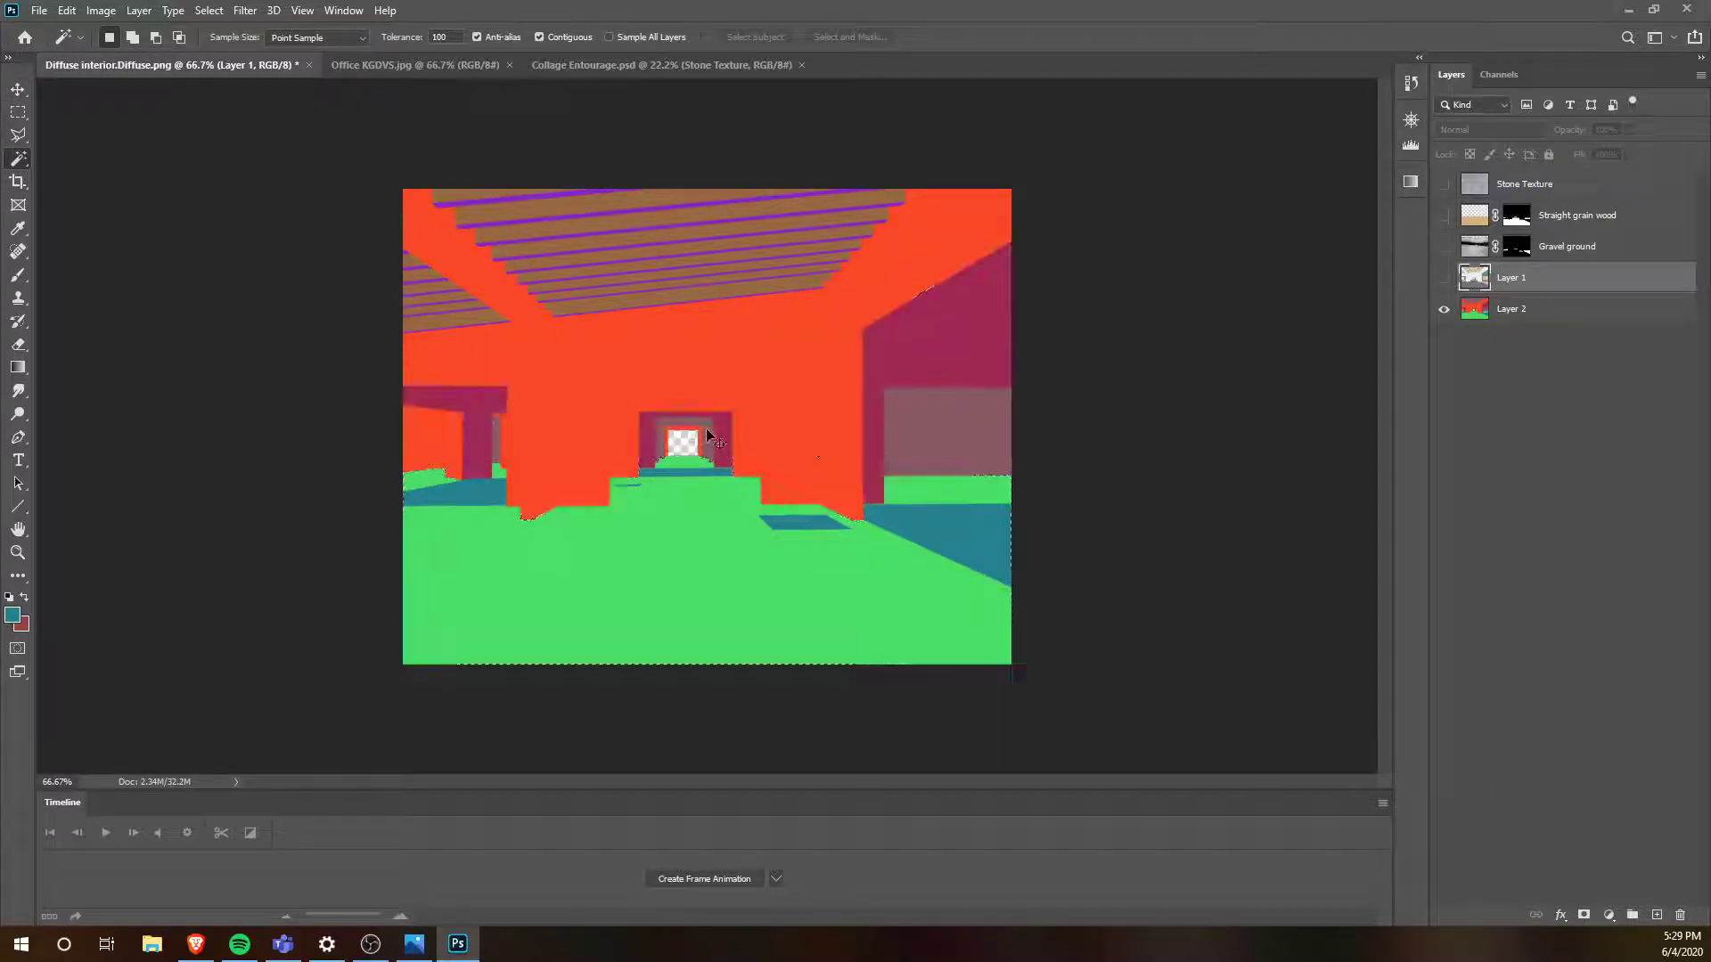
pyautogui.click(1536, 312)
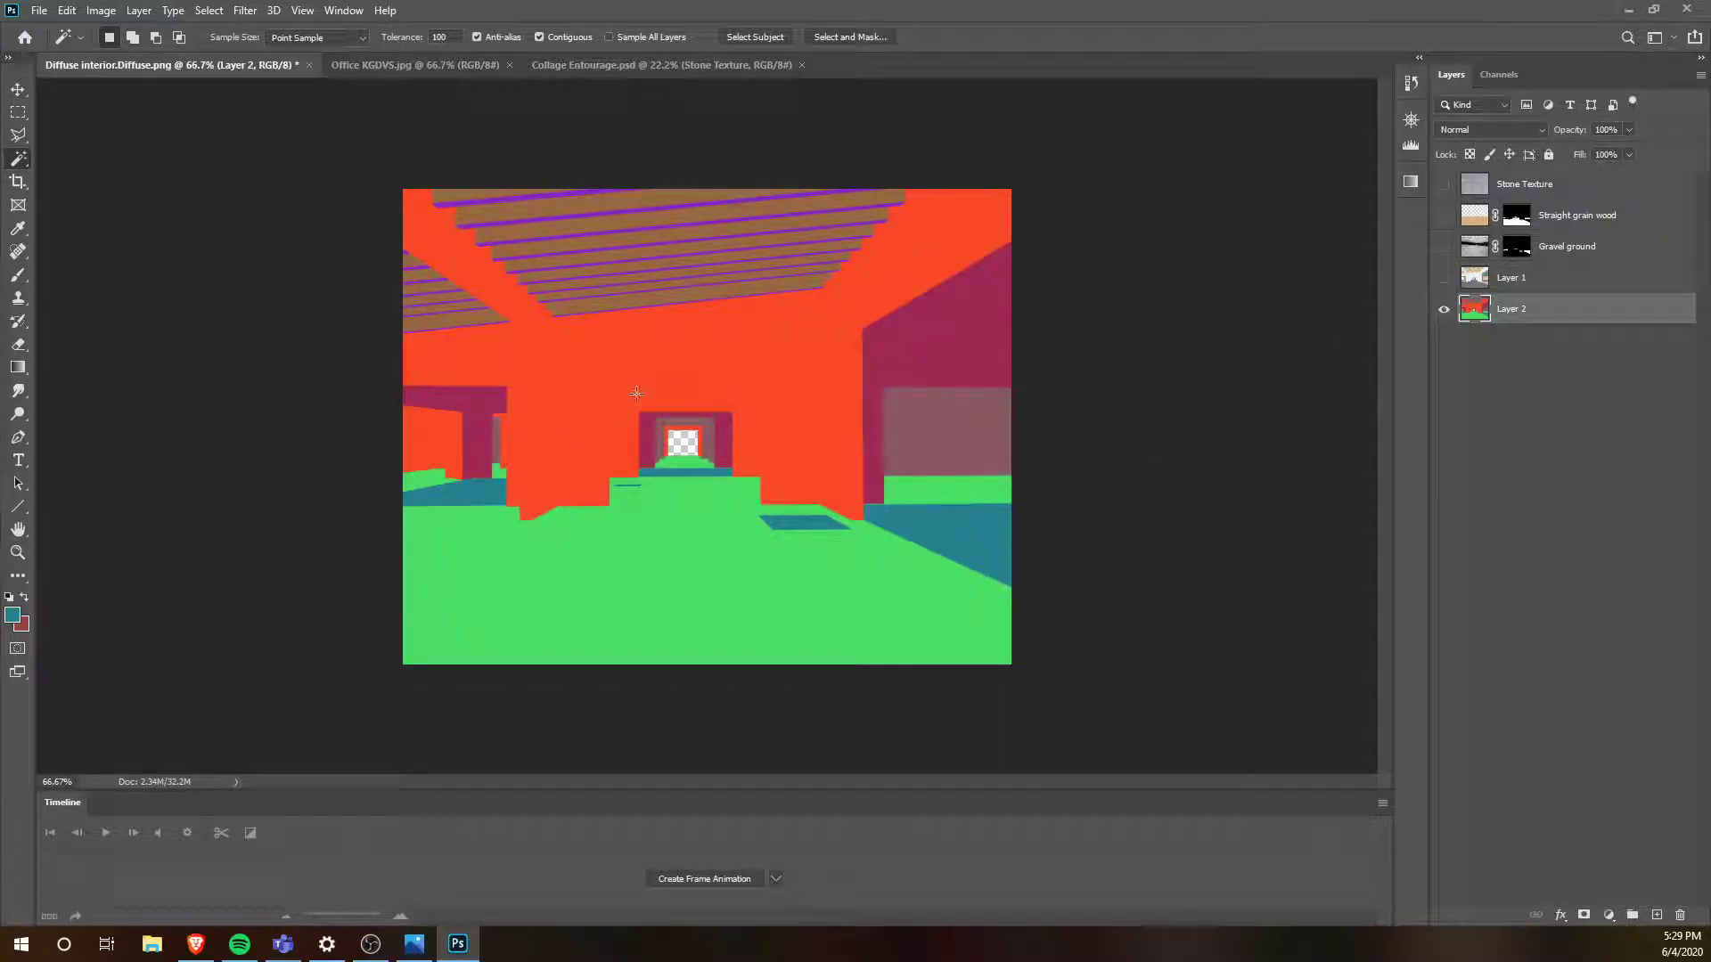
# - Try to select the magenta wall area of the material ID layer with the Magic Wand, and deselect
pyautogui.click(481, 402)
pyautogui.hotkey('ctrl', 's')
pyautogui.click(1417, 765)
pyautogui.hotkey('ctrl', 'd')
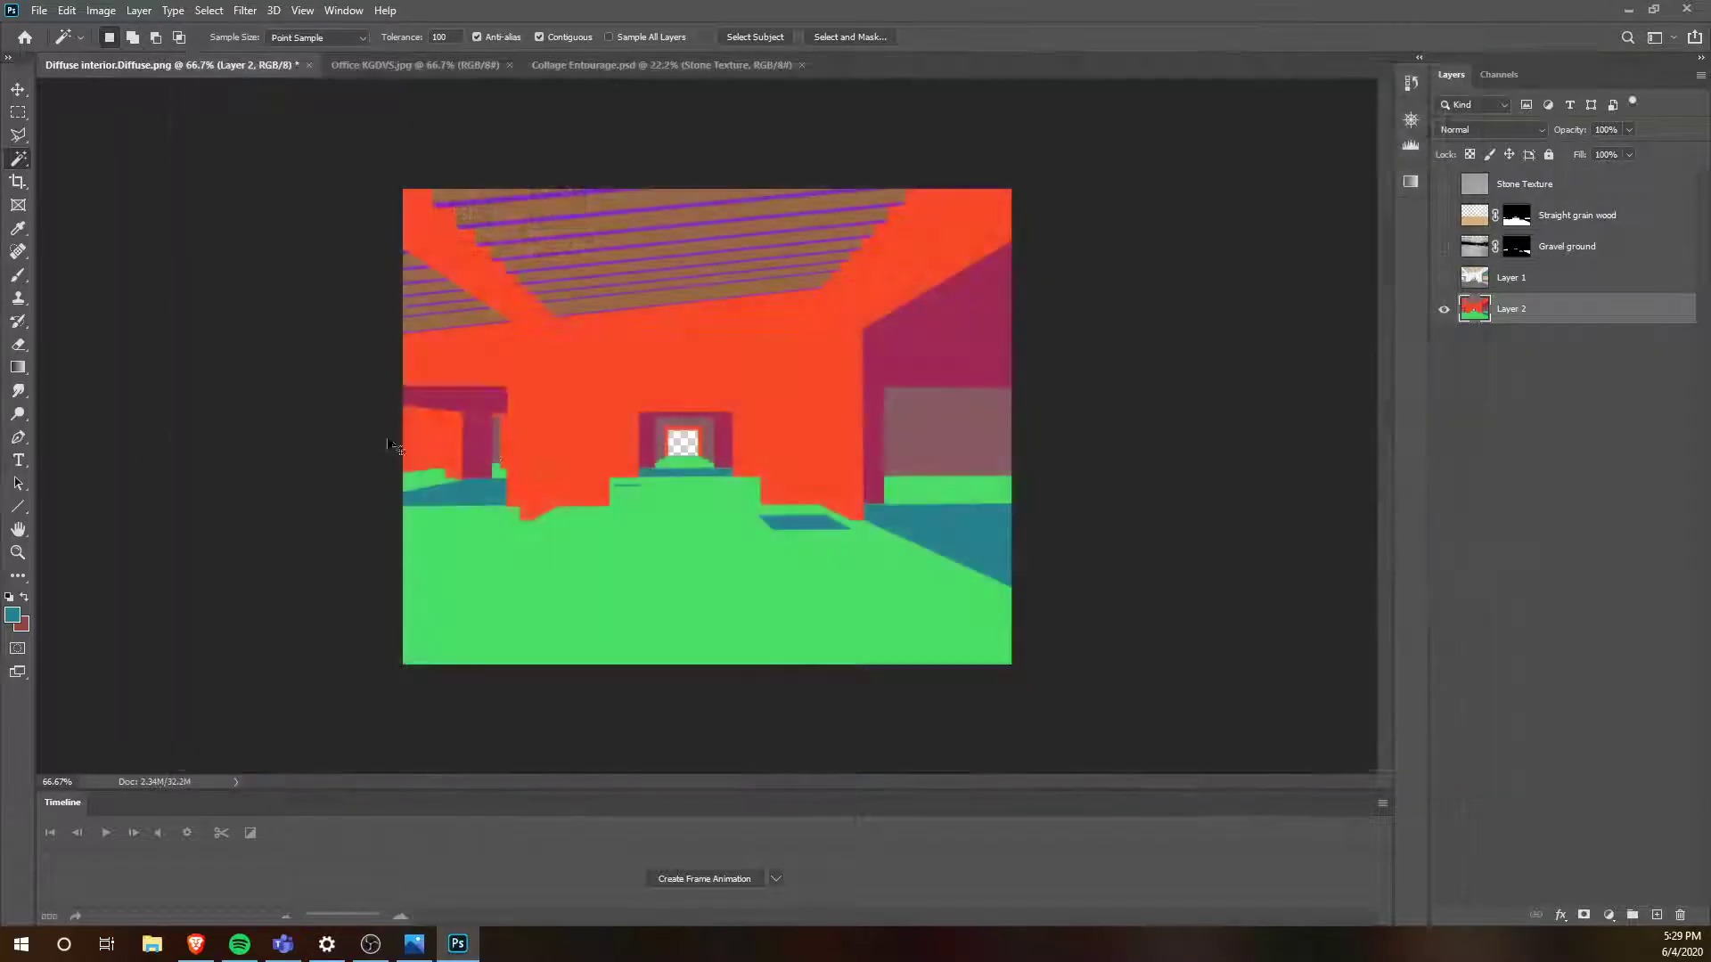
# - Try to select the magenta walls of the material ID layer by Color Range, sampling the magenta with fuzziness 3
pyautogui.scroll(2, 450, 439)
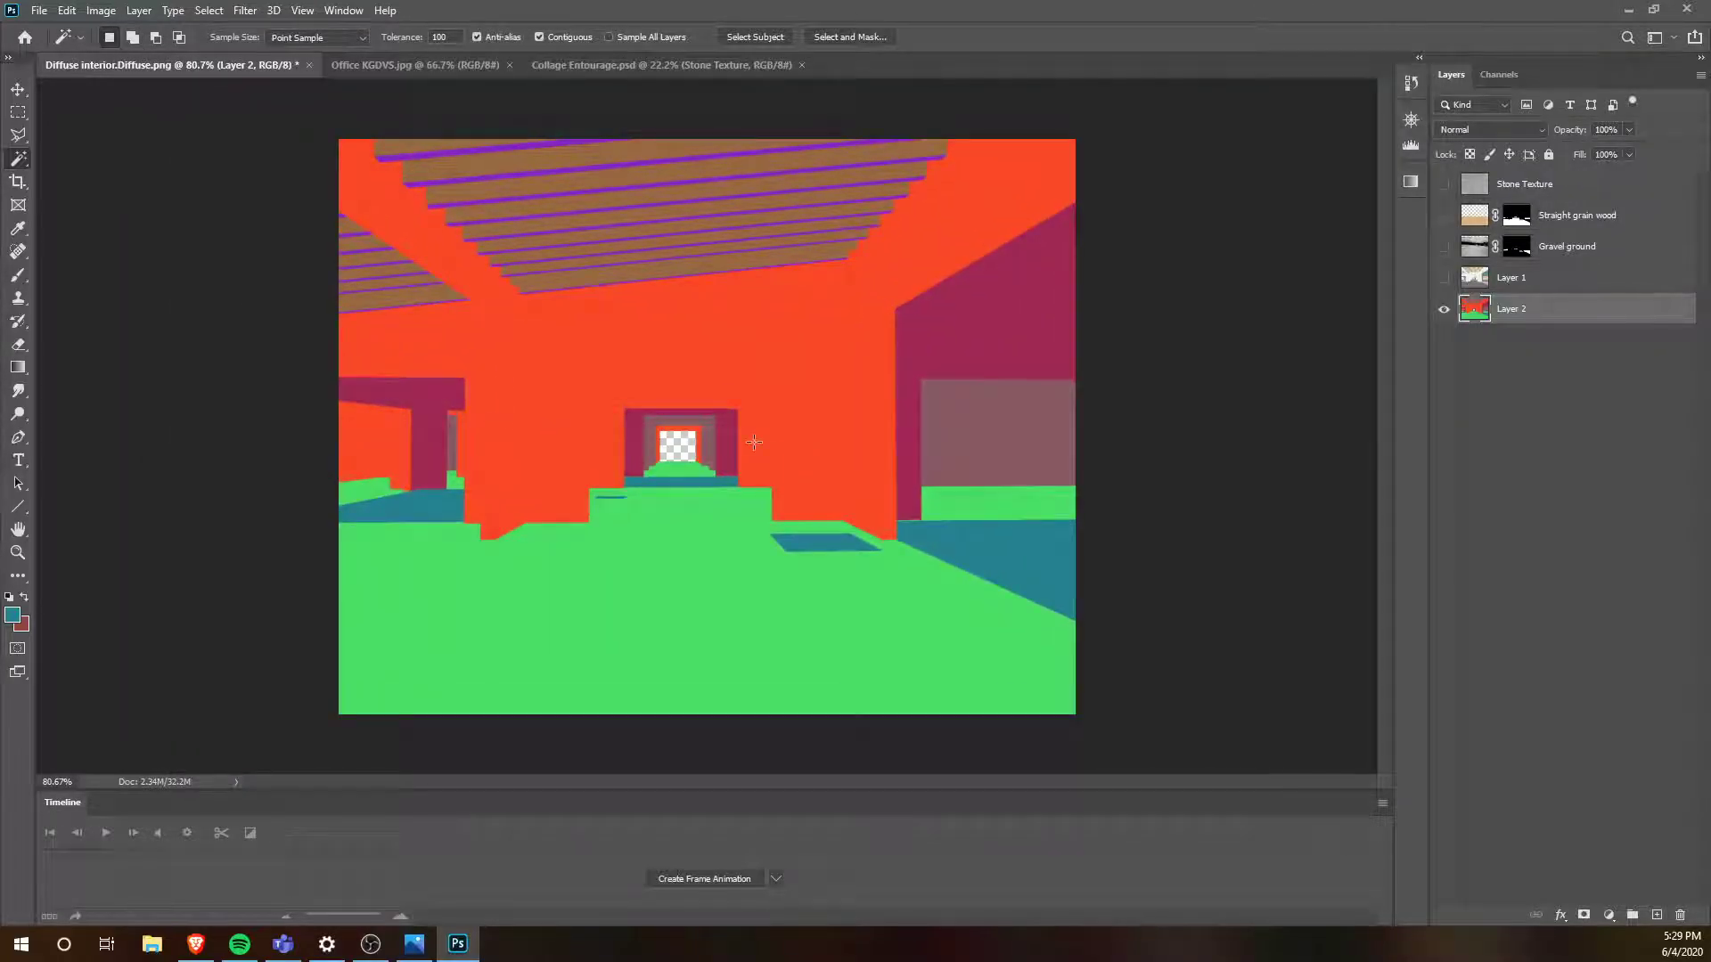
pyautogui.scroll(1, 754, 442)
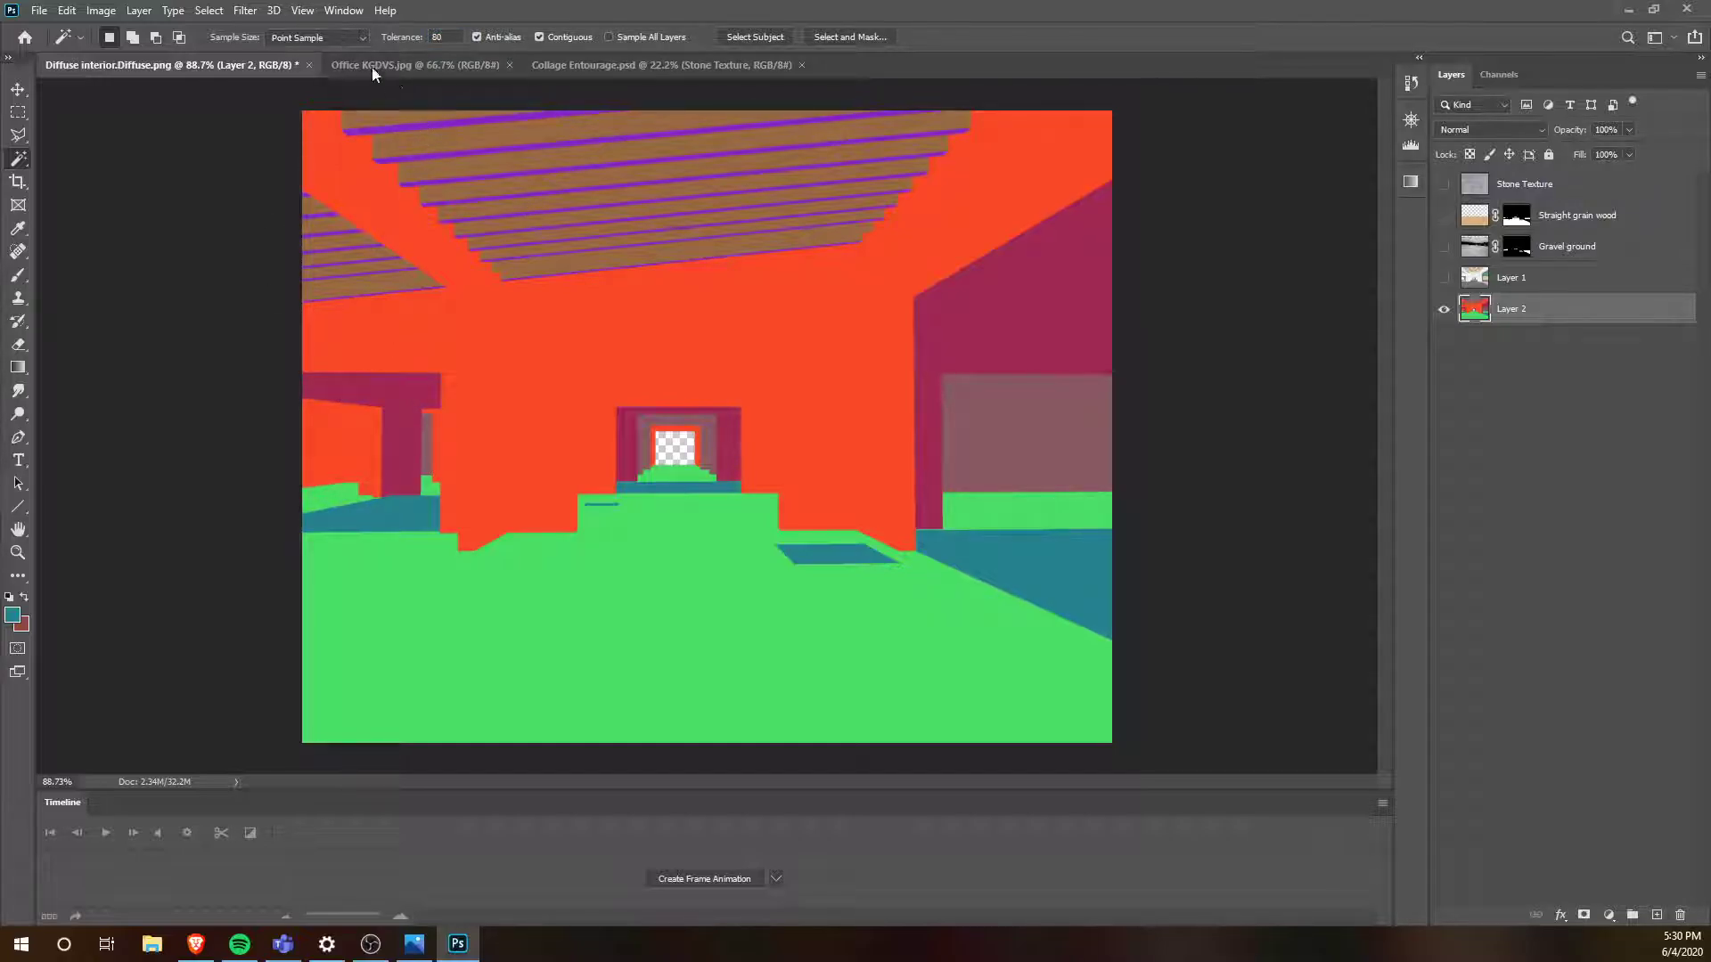
pyautogui.click(212, 11)
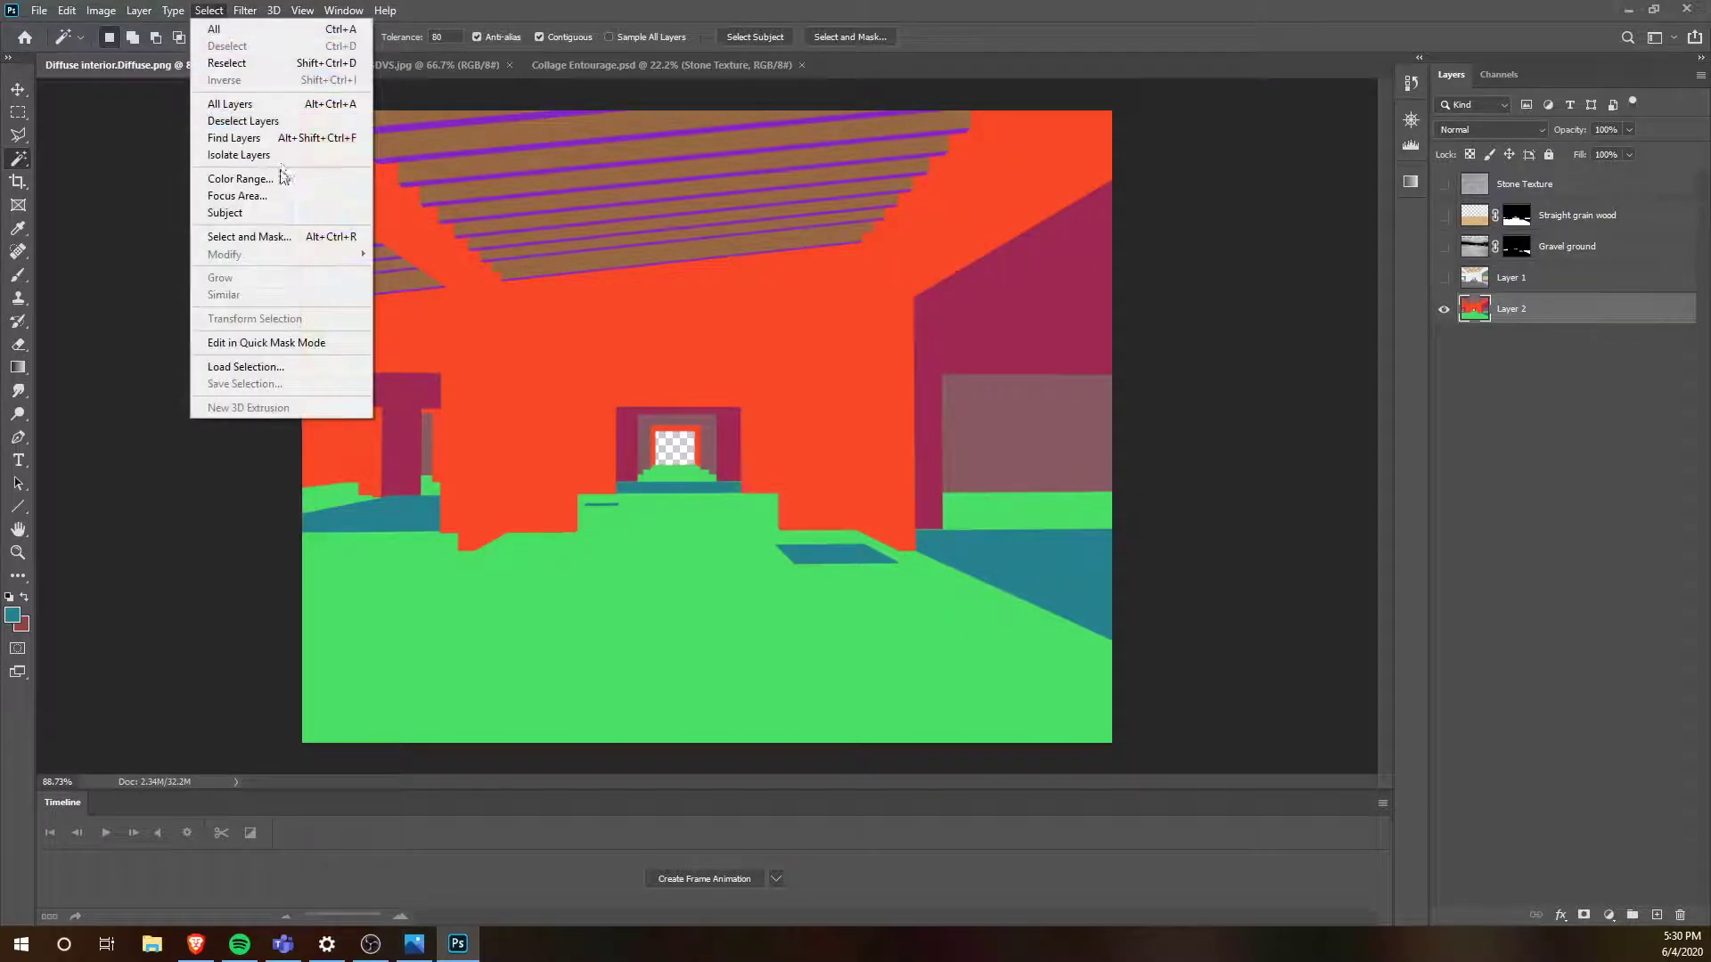
pyautogui.click(280, 178)
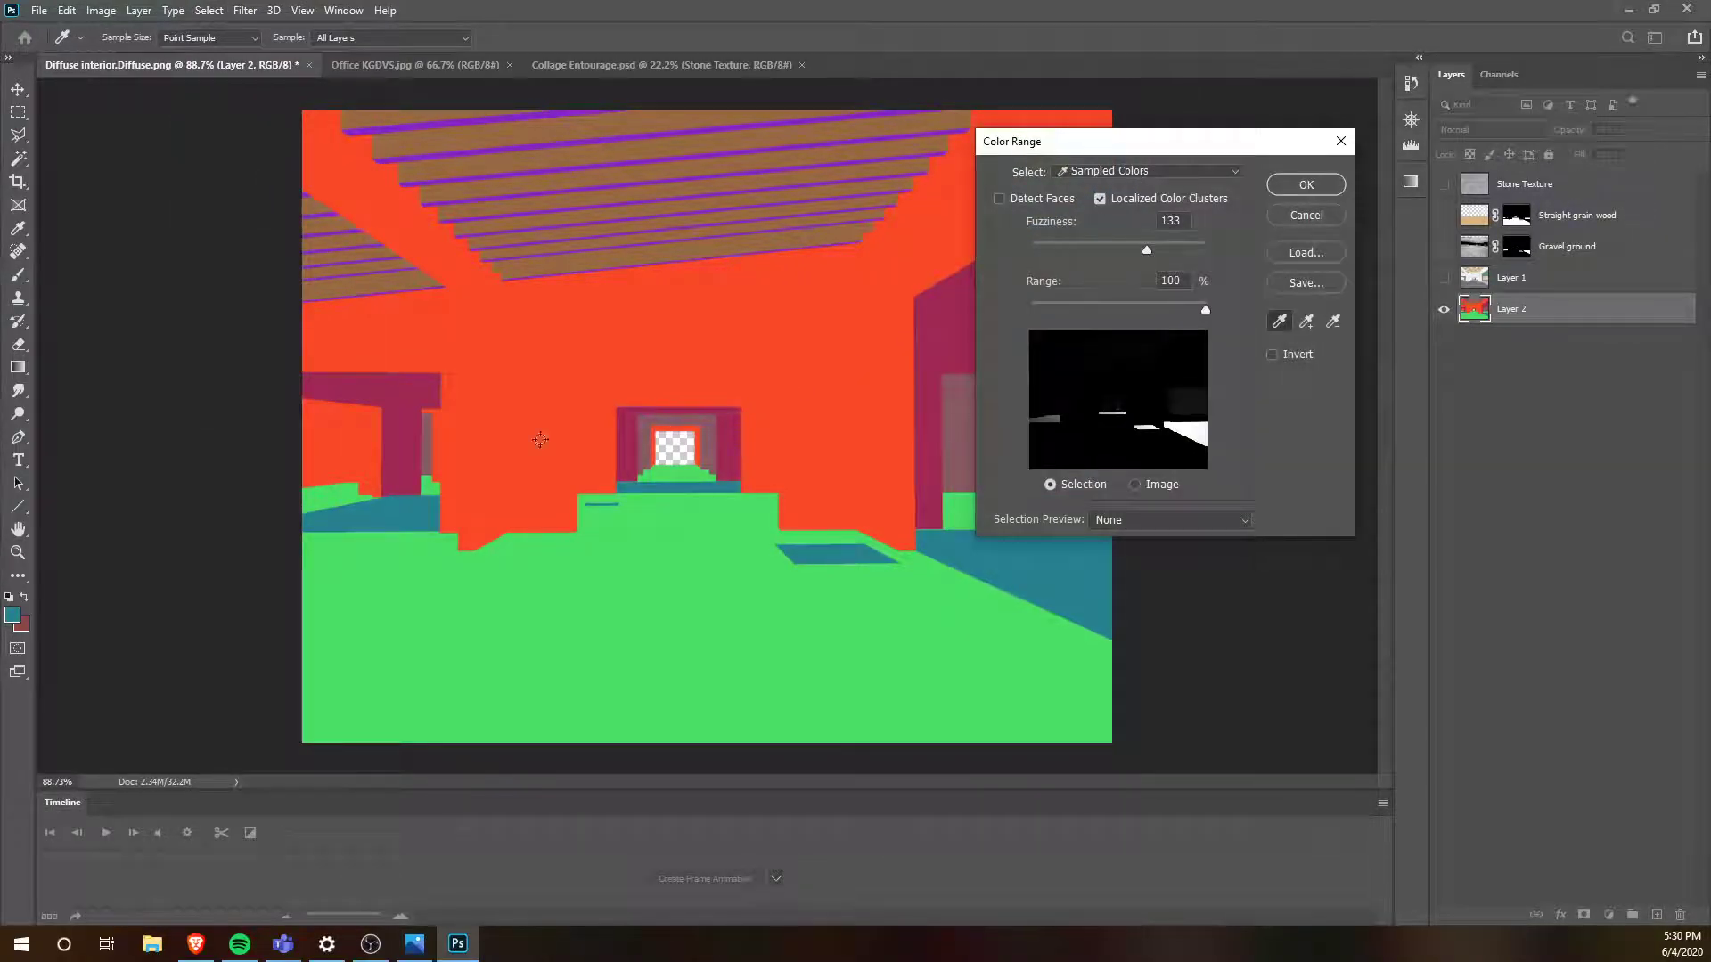
pyautogui.click(399, 403)
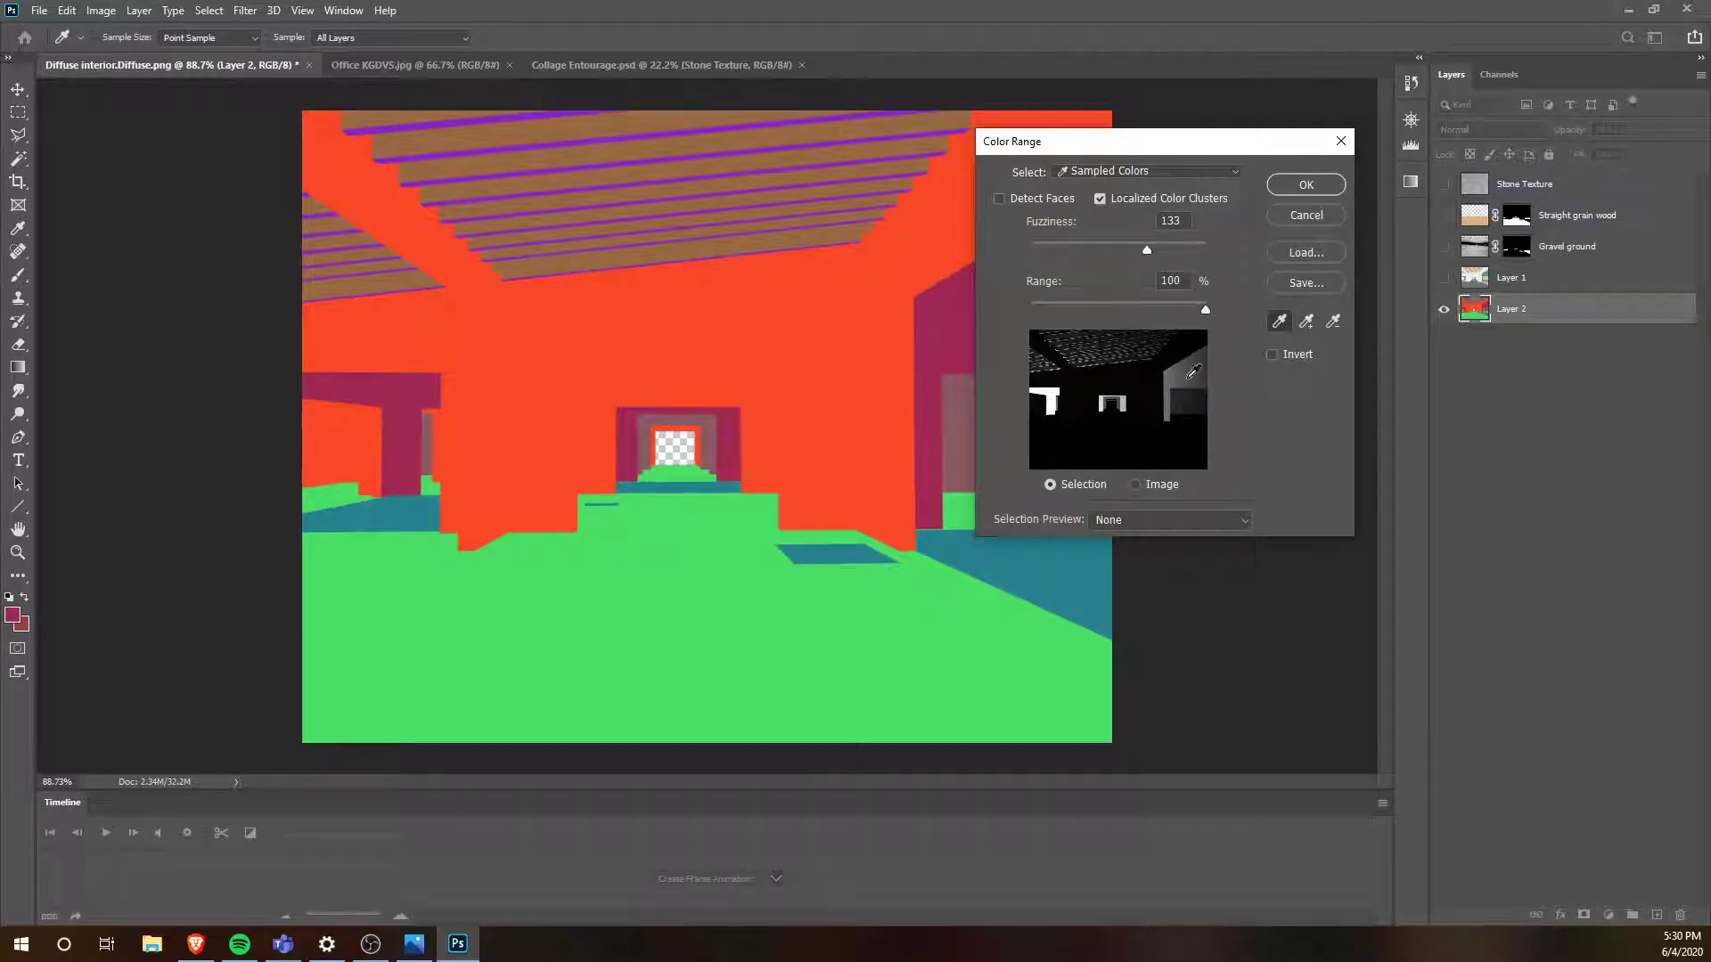
pyautogui.moveTo(1148, 251); pyautogui.dragTo(1034, 269)
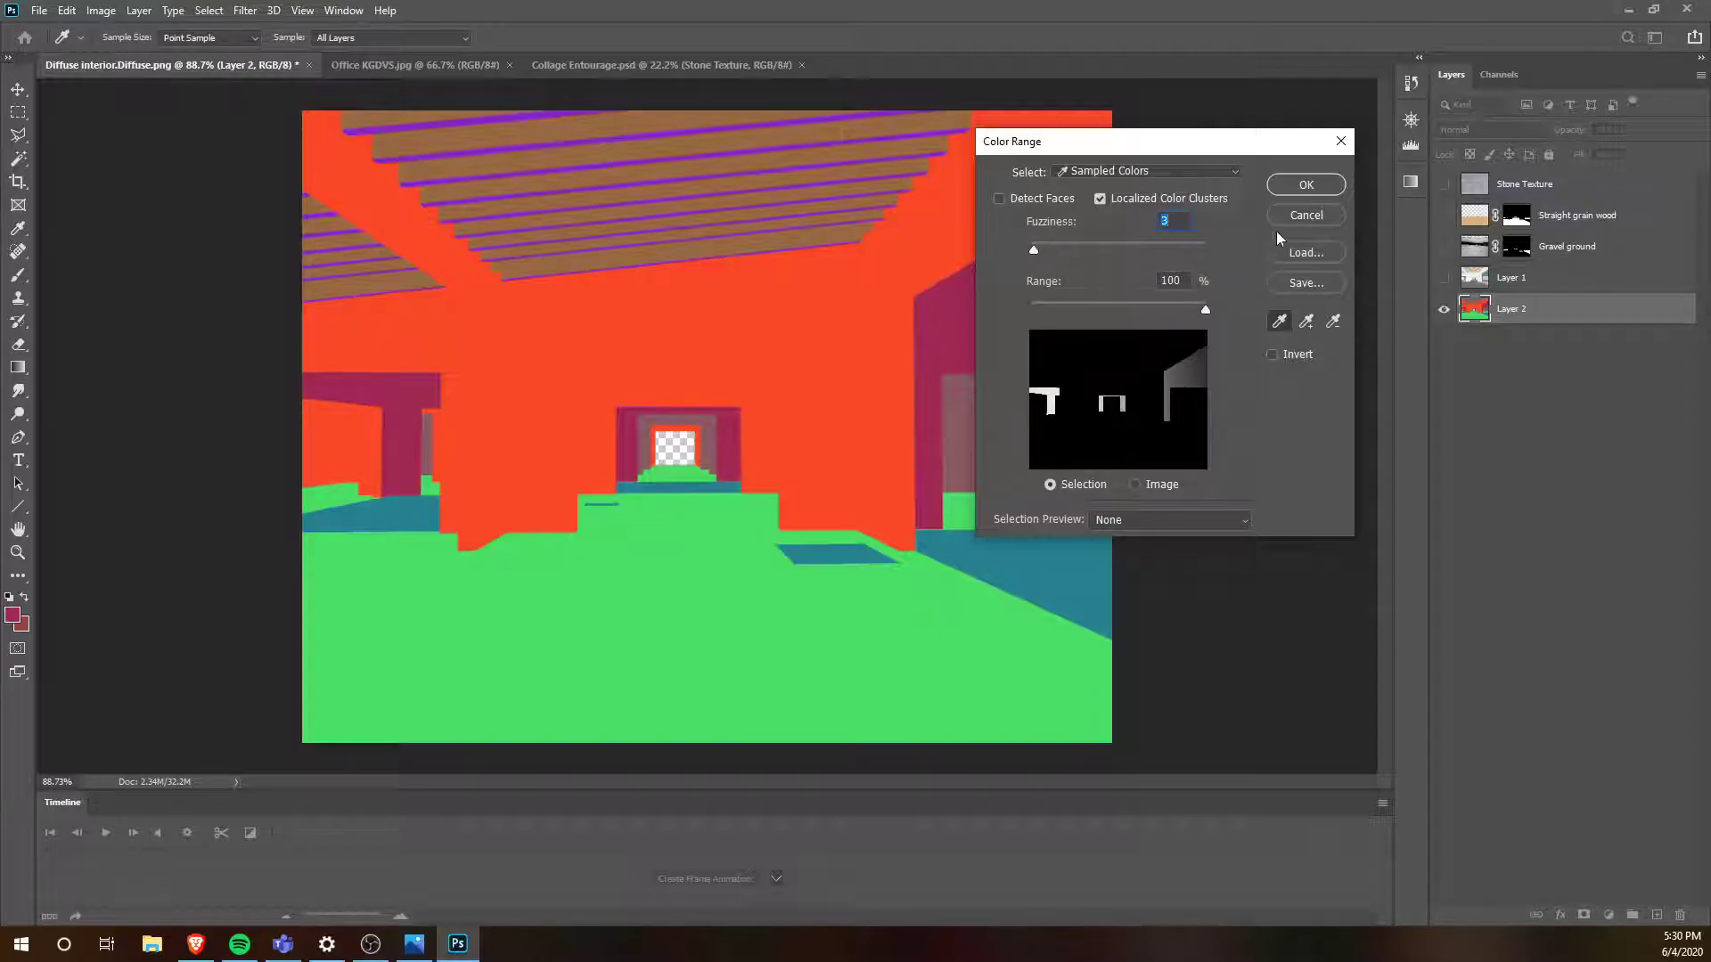
pyautogui.click(1304, 185)
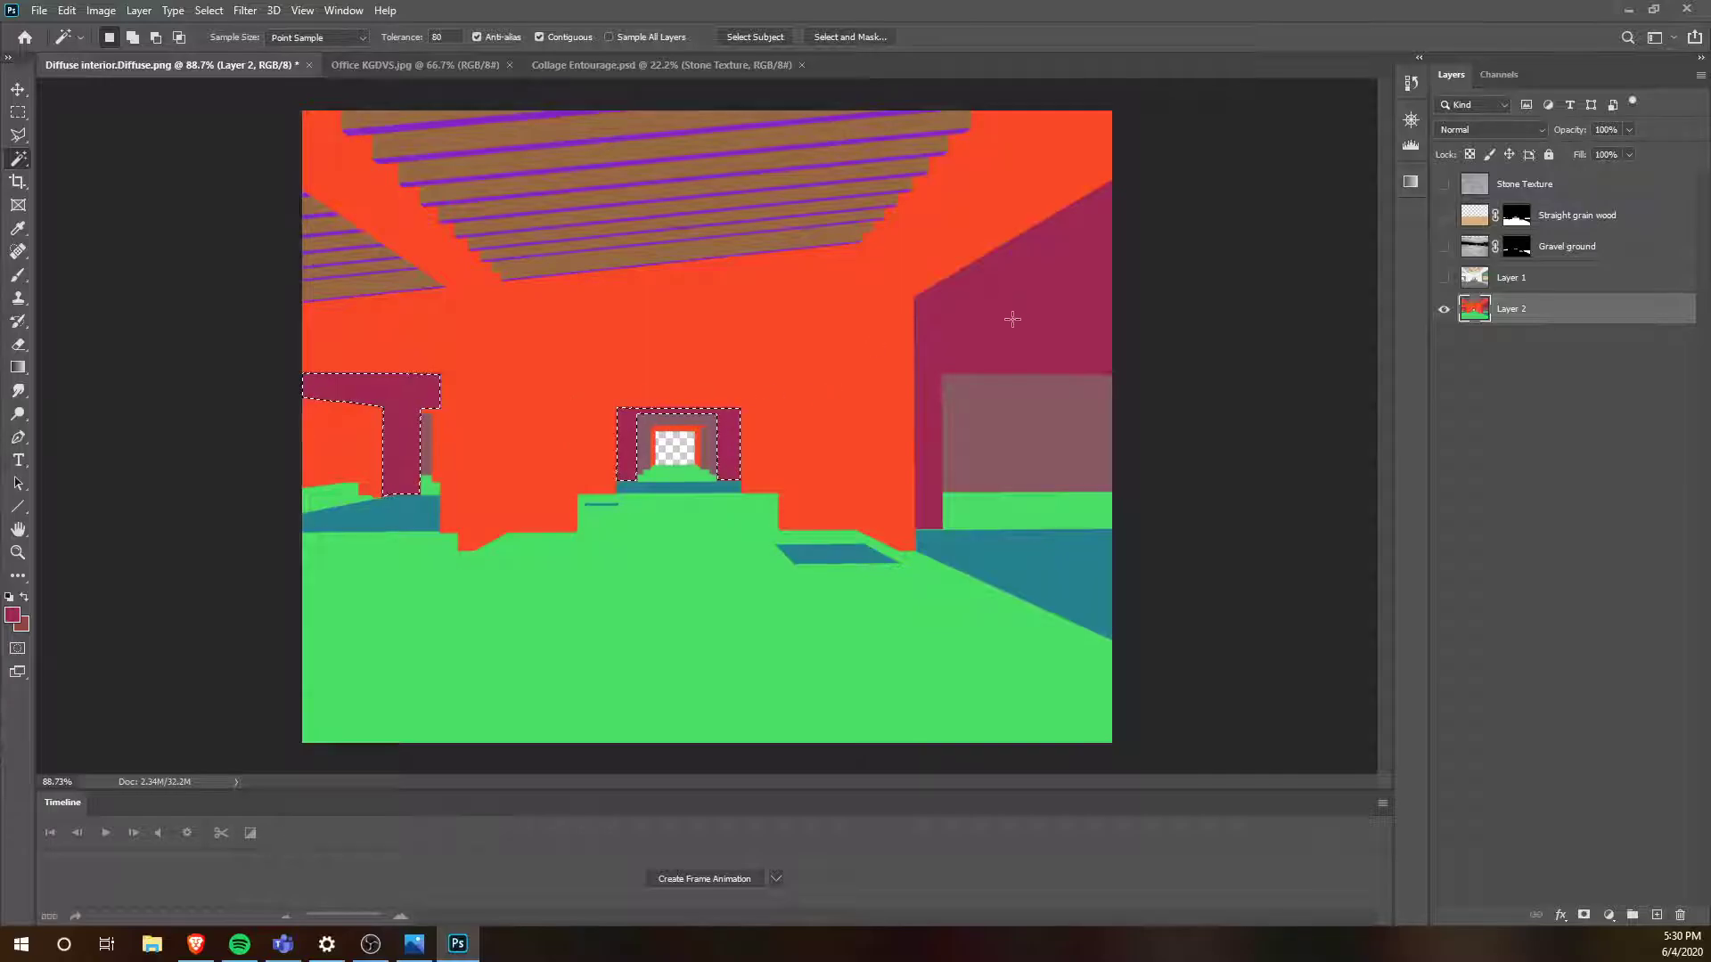
# - Try to add the large right-hand magenta wall to the selection with the Magic Wand, check it in Quick Mask, and deselect
pyautogui.keyDown('shift'); pyautogui.click(1084, 298); pyautogui.keyUp('shift')
pyautogui.press('q')
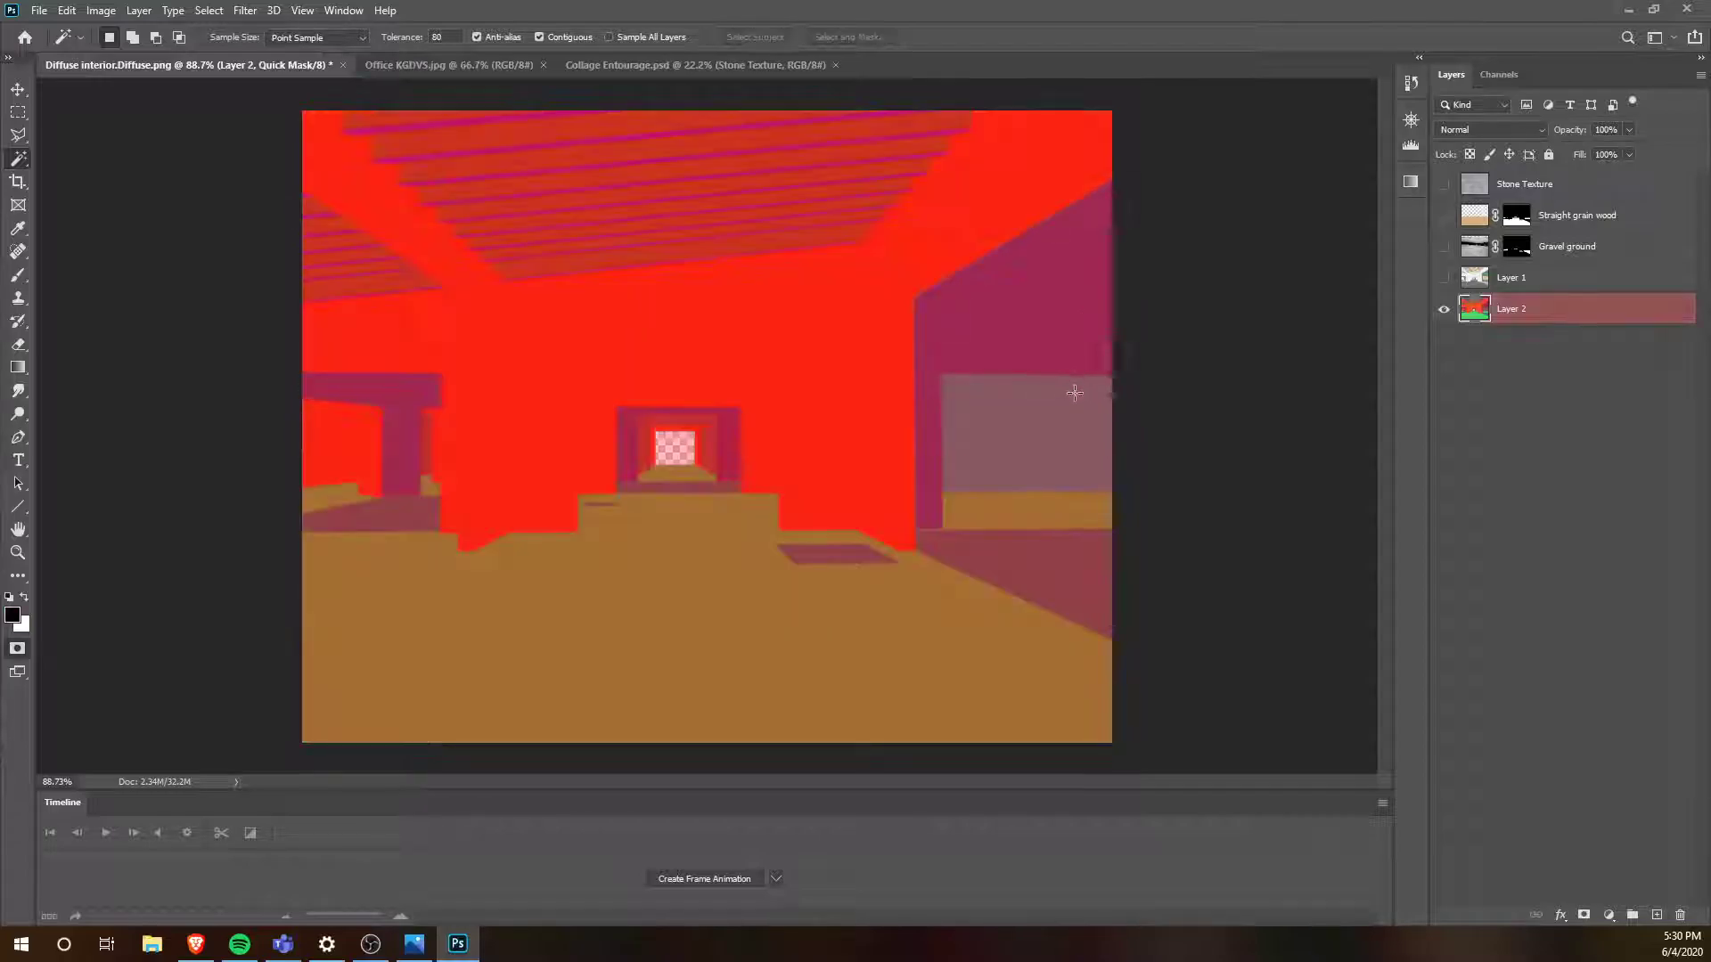
pyautogui.press('q')
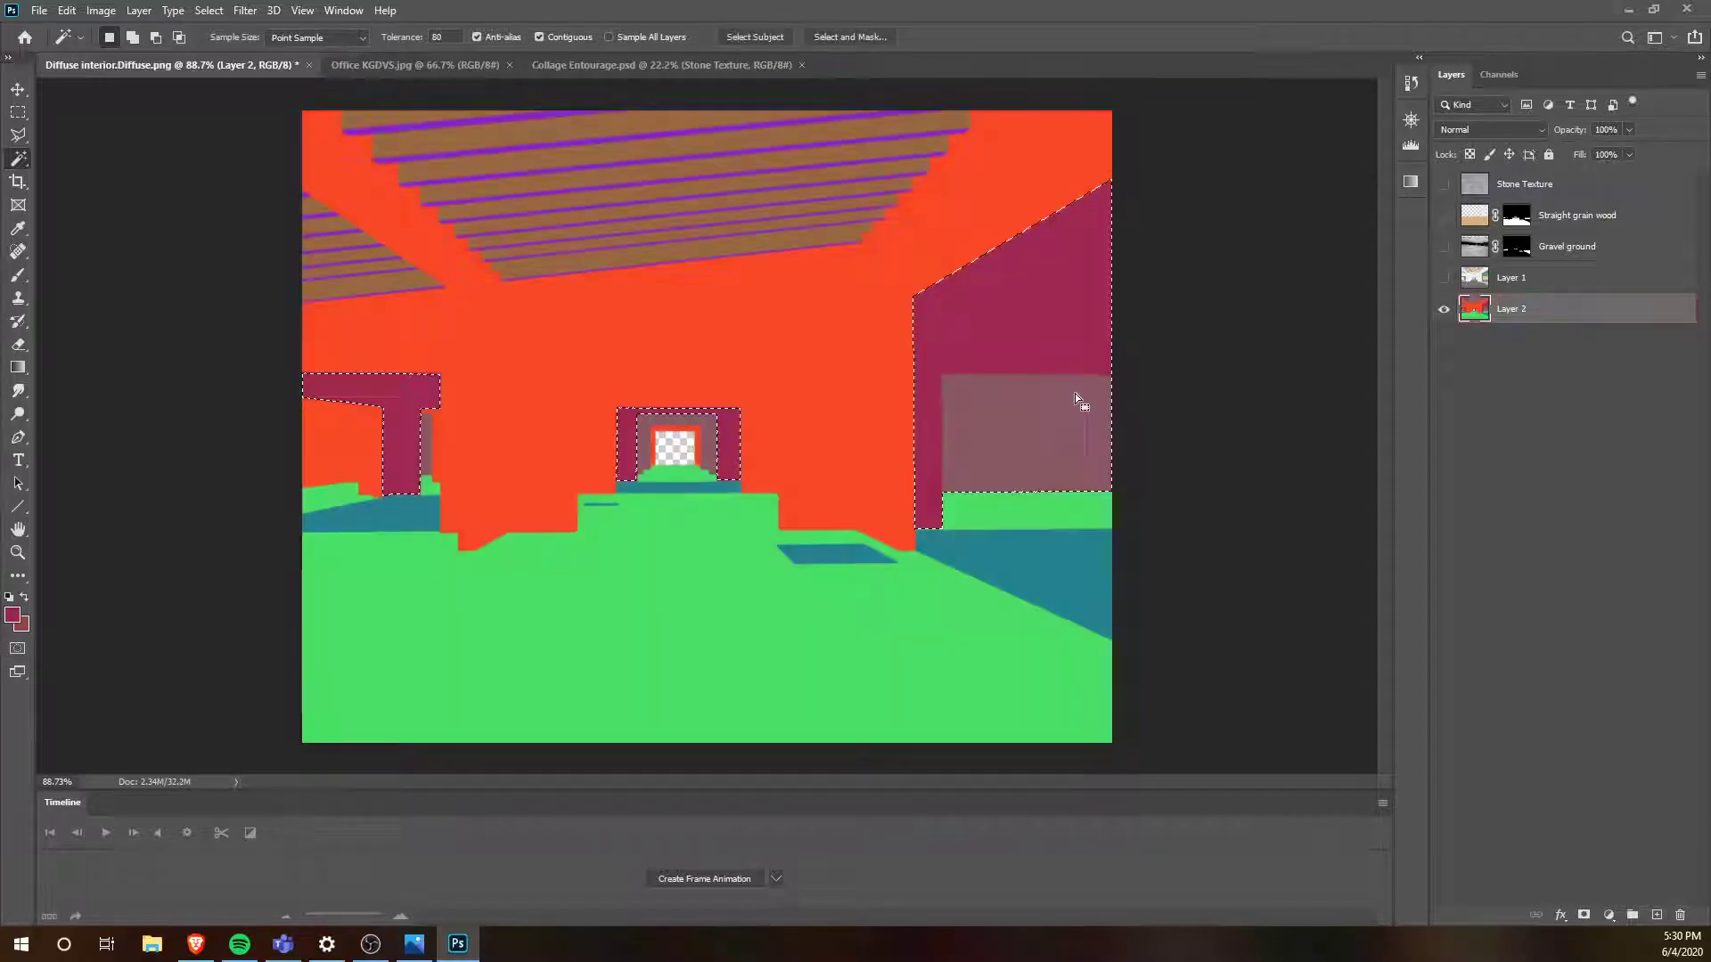
pyautogui.click(1001, 351)
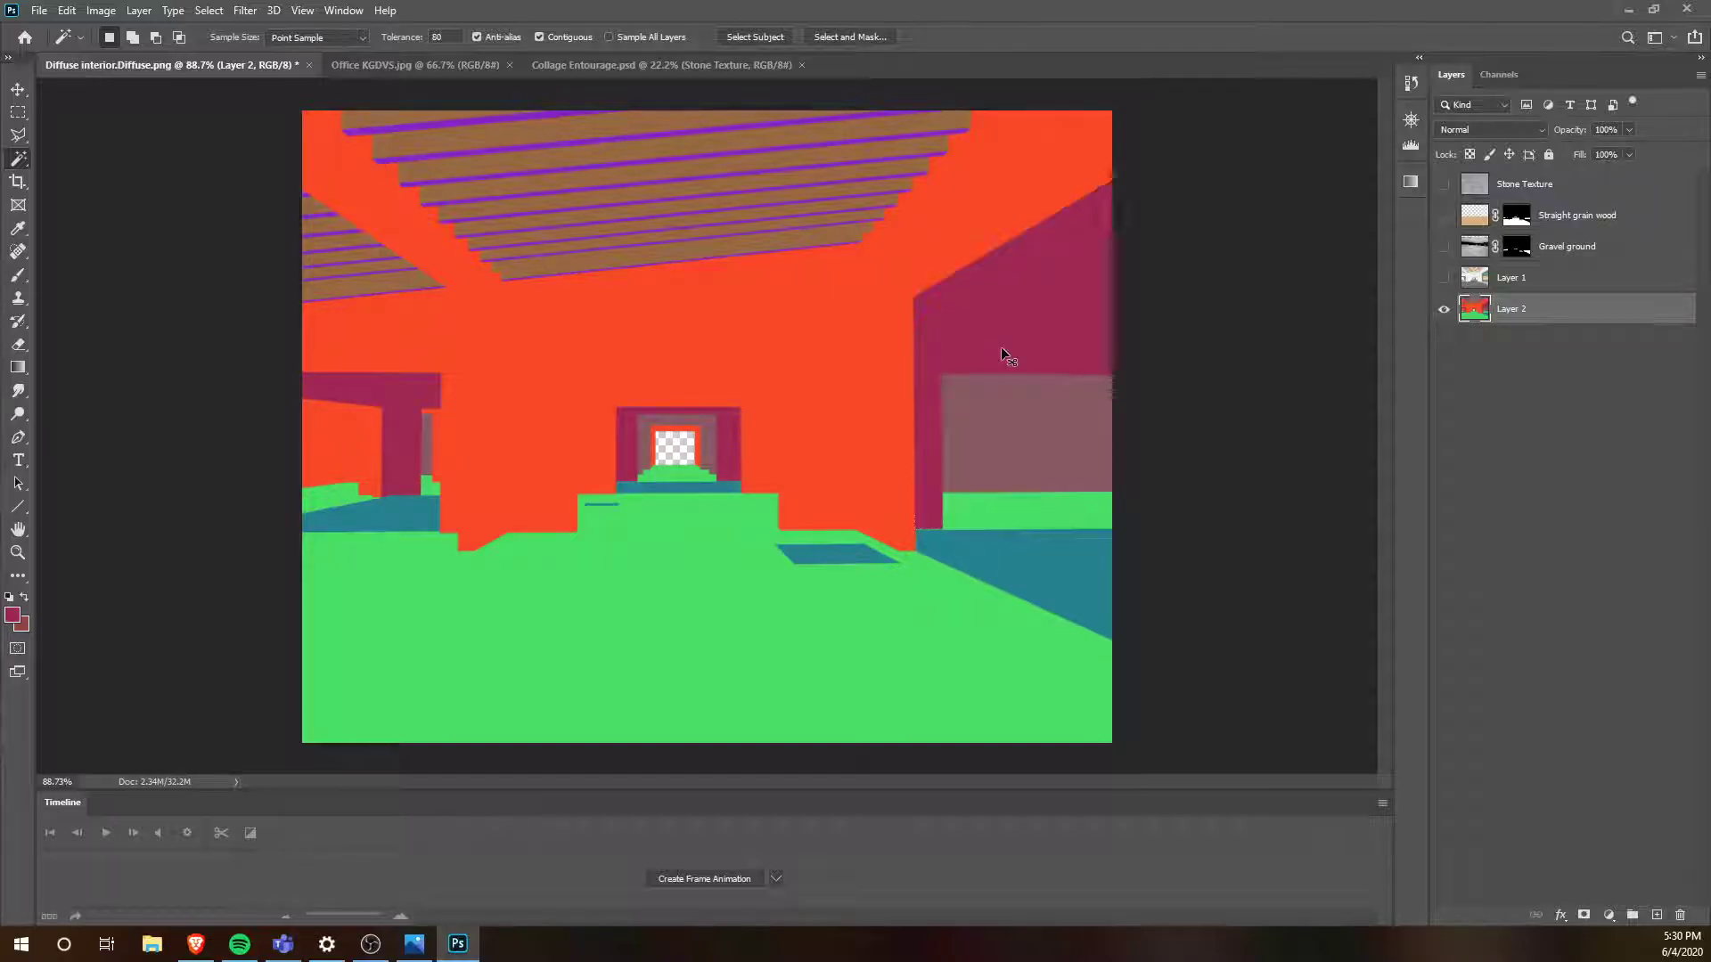
# - Set the Magic Wand tolerance to 60 and select the right, central and left magenta wall areas together
pyautogui.write('60')
pyautogui.click(1027, 303)
pyautogui.keyDown('shift'); pyautogui.click(628, 437); pyautogui.keyUp('shift')
pyautogui.keyDown('shift'); pyautogui.click(409, 398); pyautogui.keyUp('shift')
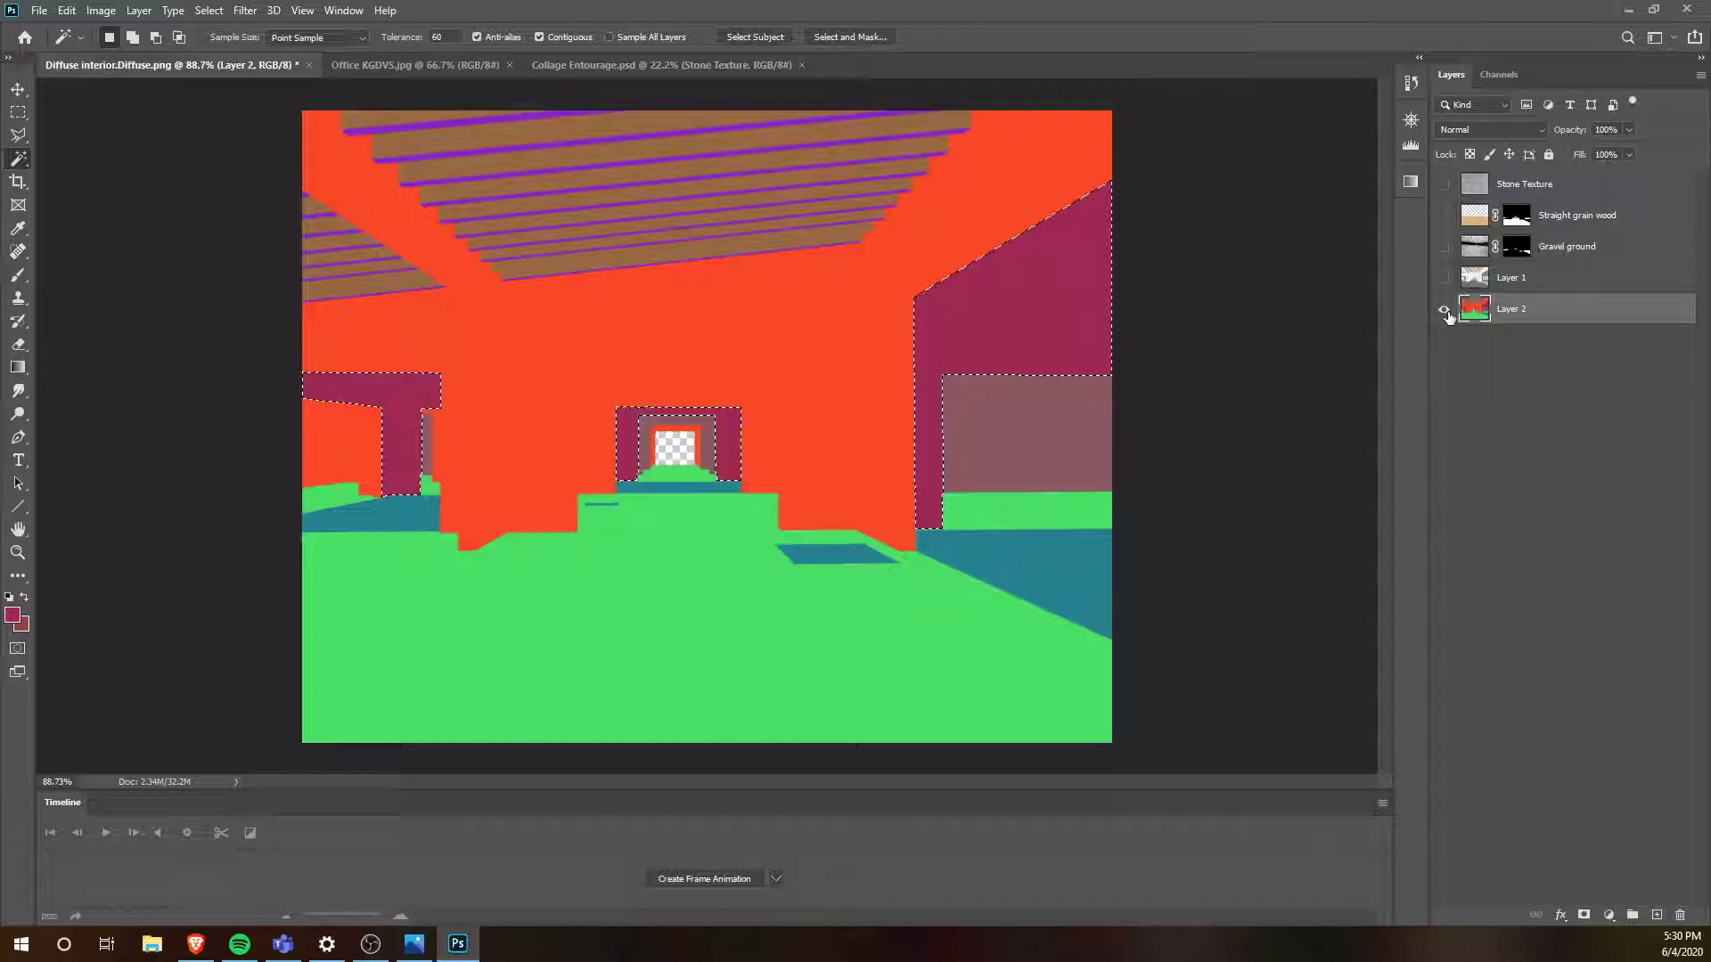
# - Show all layers again, including Stone Texture at the top of the stack, and mask Stone Texture to the selected wall areas
pyautogui.keyDown('alt'); pyautogui.click(1445, 310); pyautogui.keyUp('alt')
pyautogui.click(1515, 278)
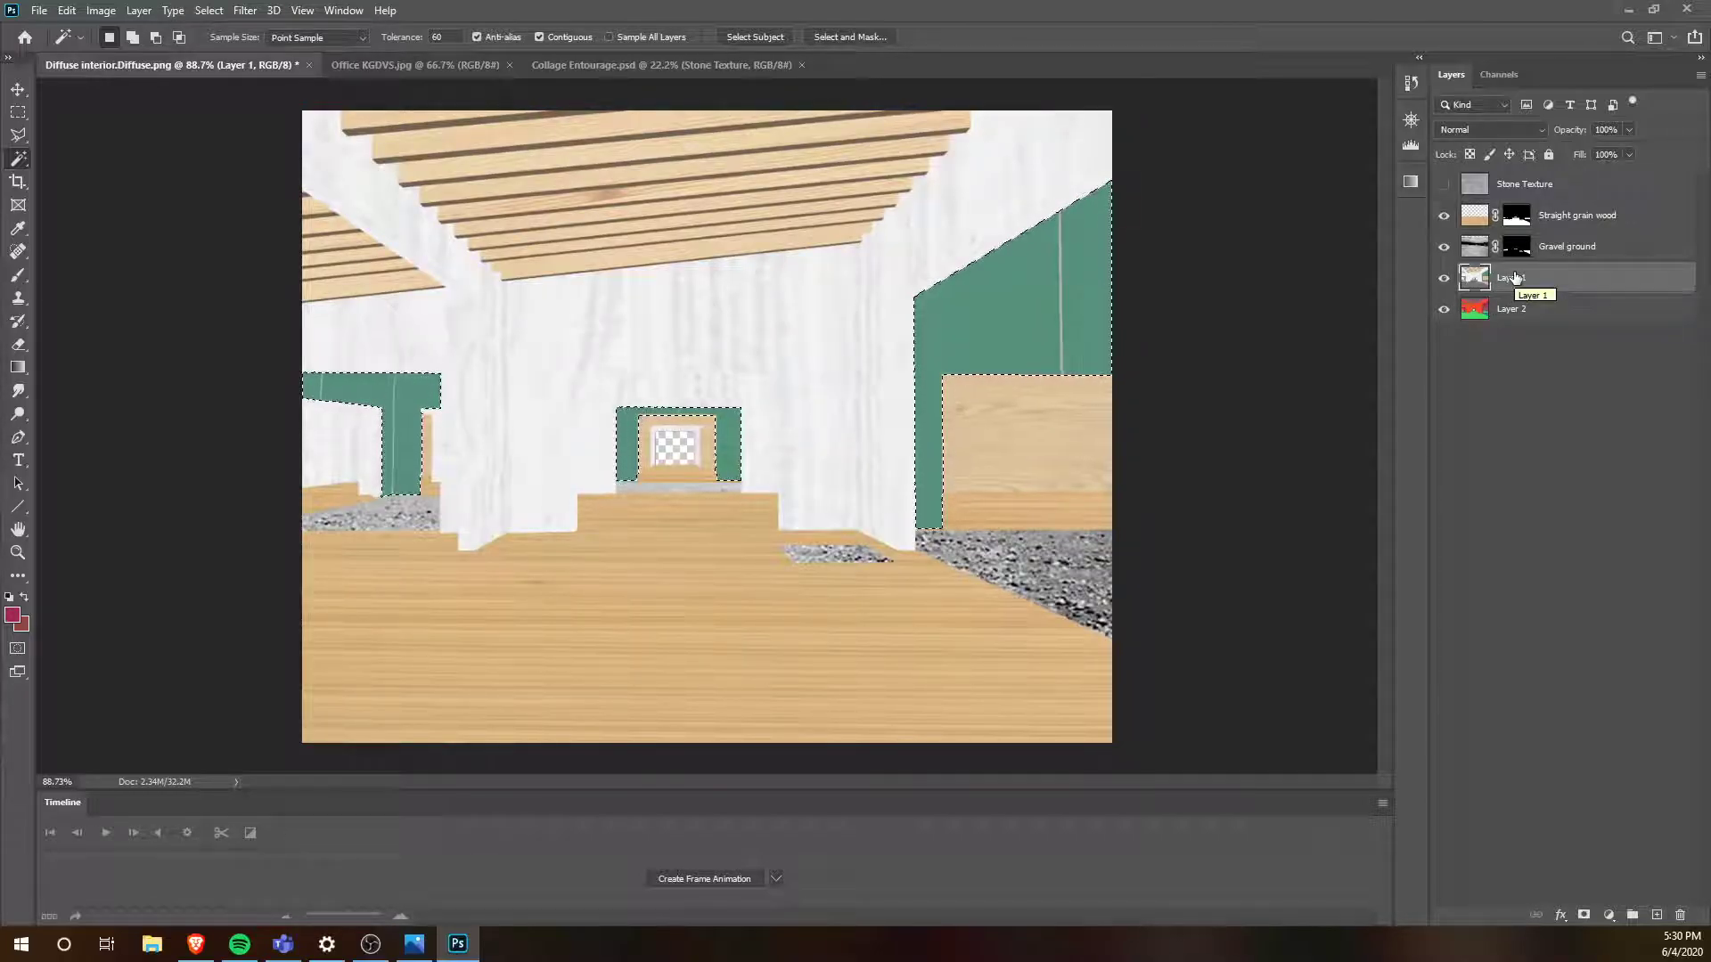
pyautogui.click(1444, 186)
pyautogui.moveTo(1531, 185); pyautogui.dragTo(1539, 254)
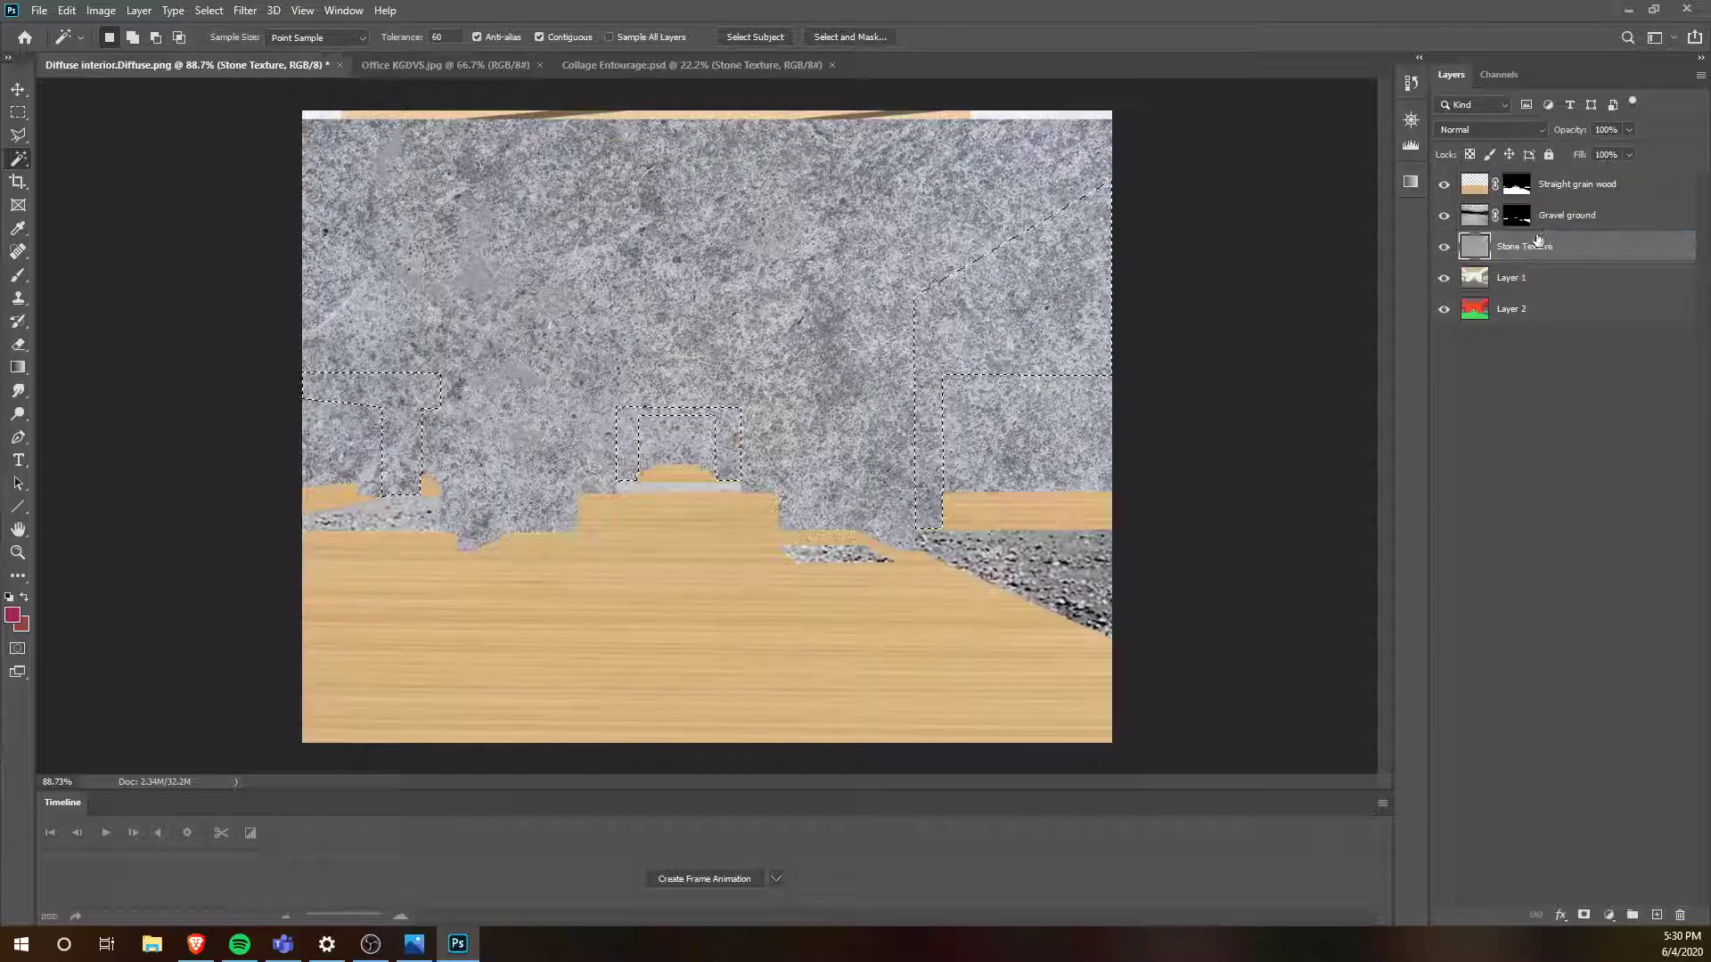
pyautogui.moveTo(1531, 249); pyautogui.dragTo(1529, 177)
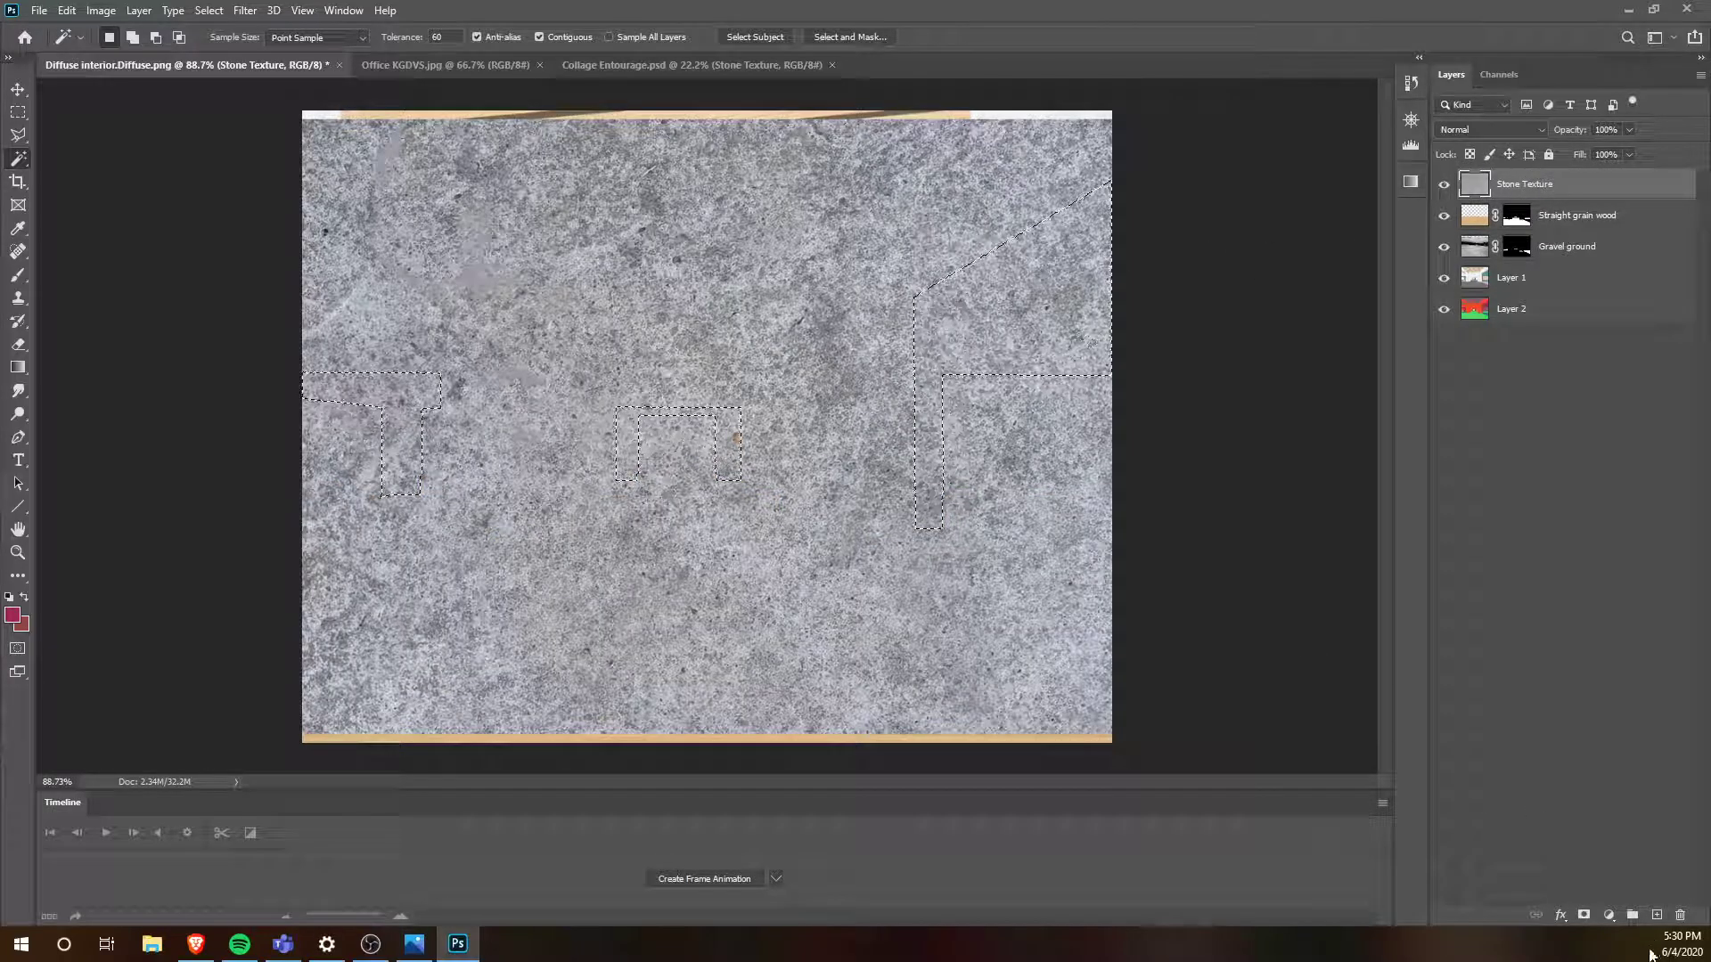
pyautogui.click(1584, 916)
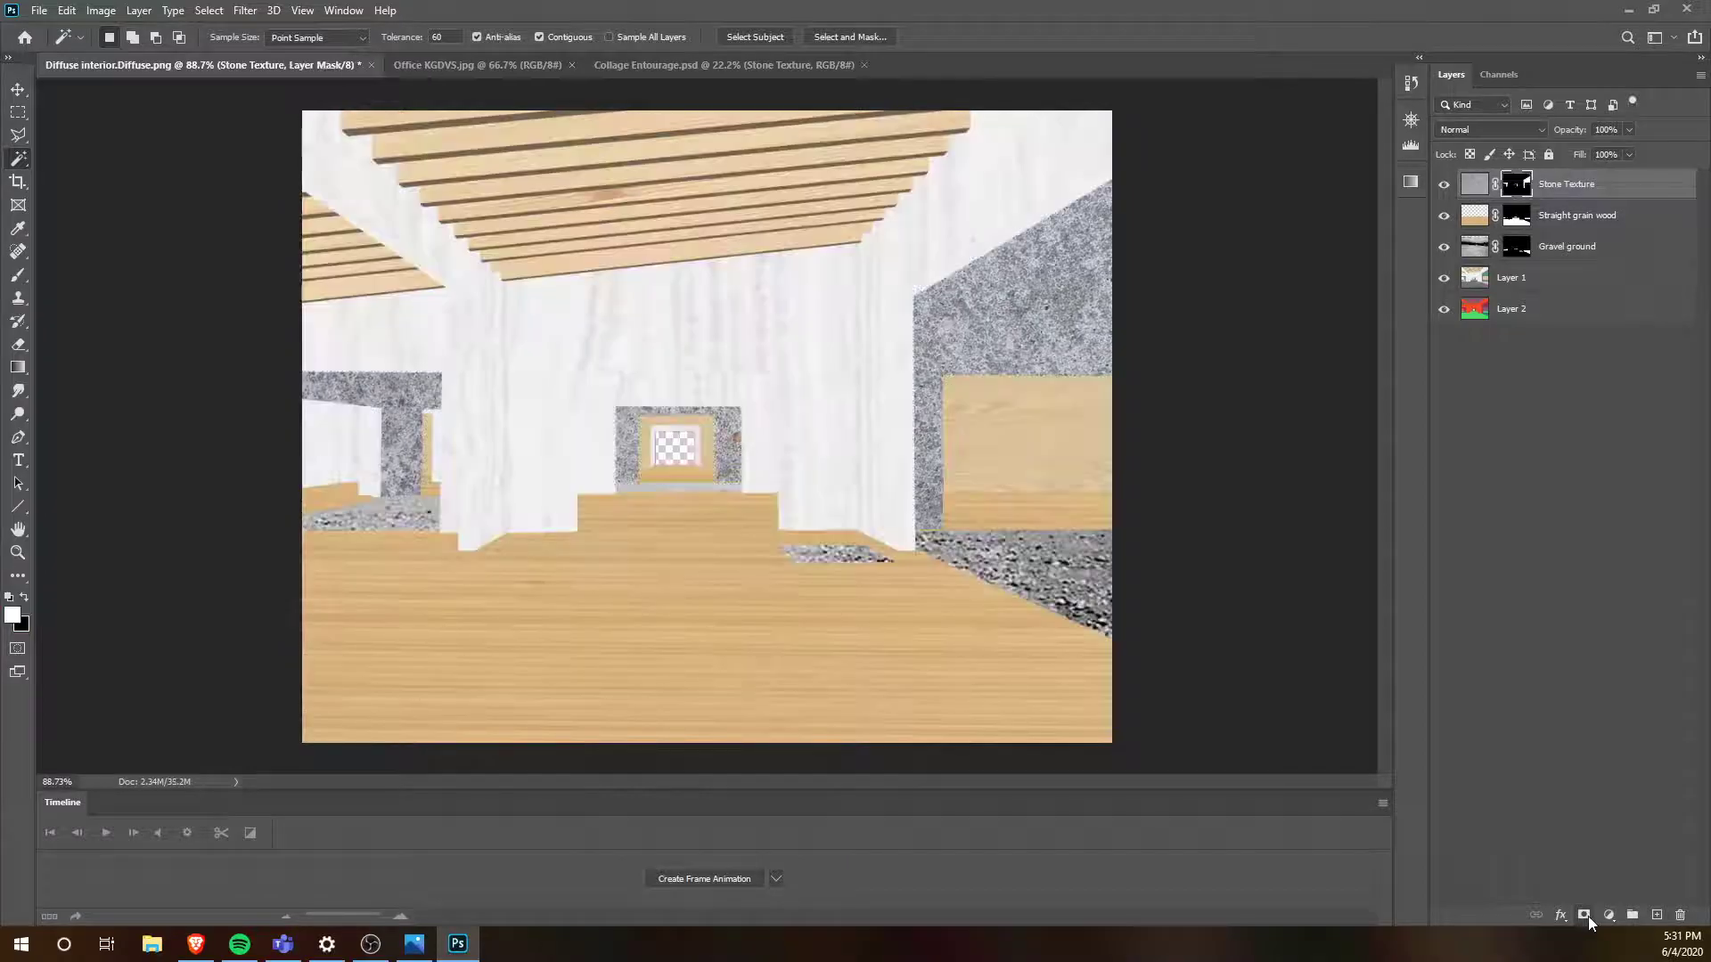
# - Activate the Stone Texture image instead of its mask, move the layer directly below Gravel ground, and compare it hidden and shown
pyautogui.click(1474, 182)
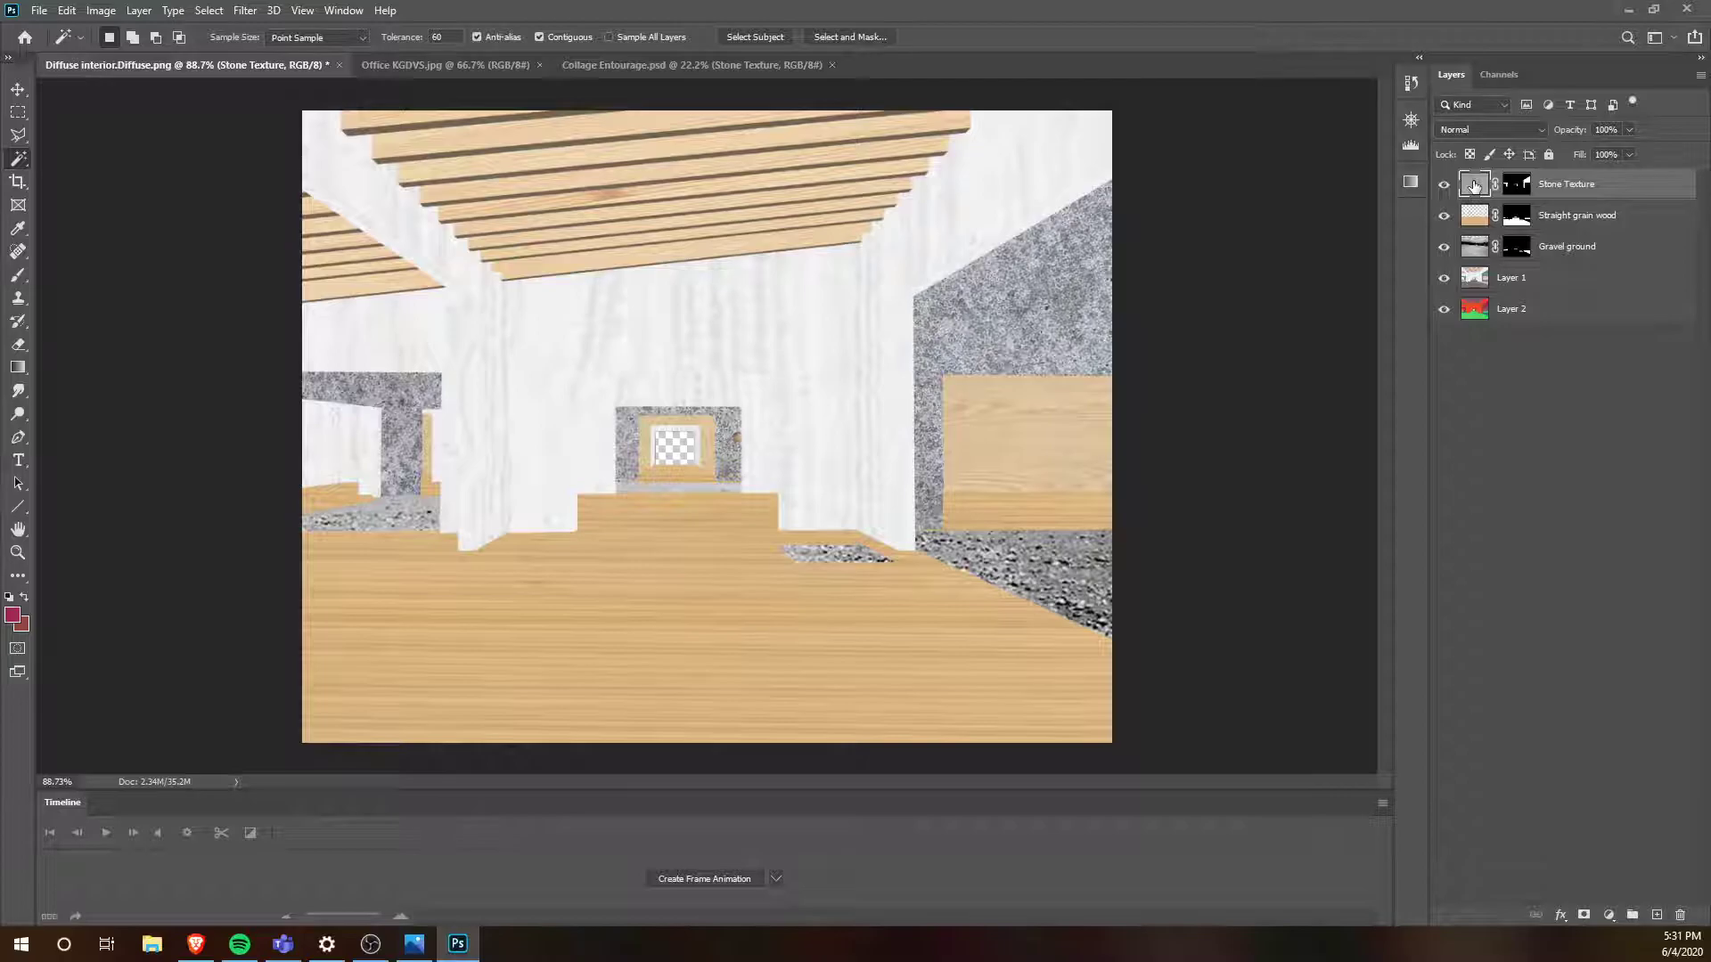
pyautogui.hotkey('ctrl', '0')
pyautogui.hotkey('ctrl', '-')
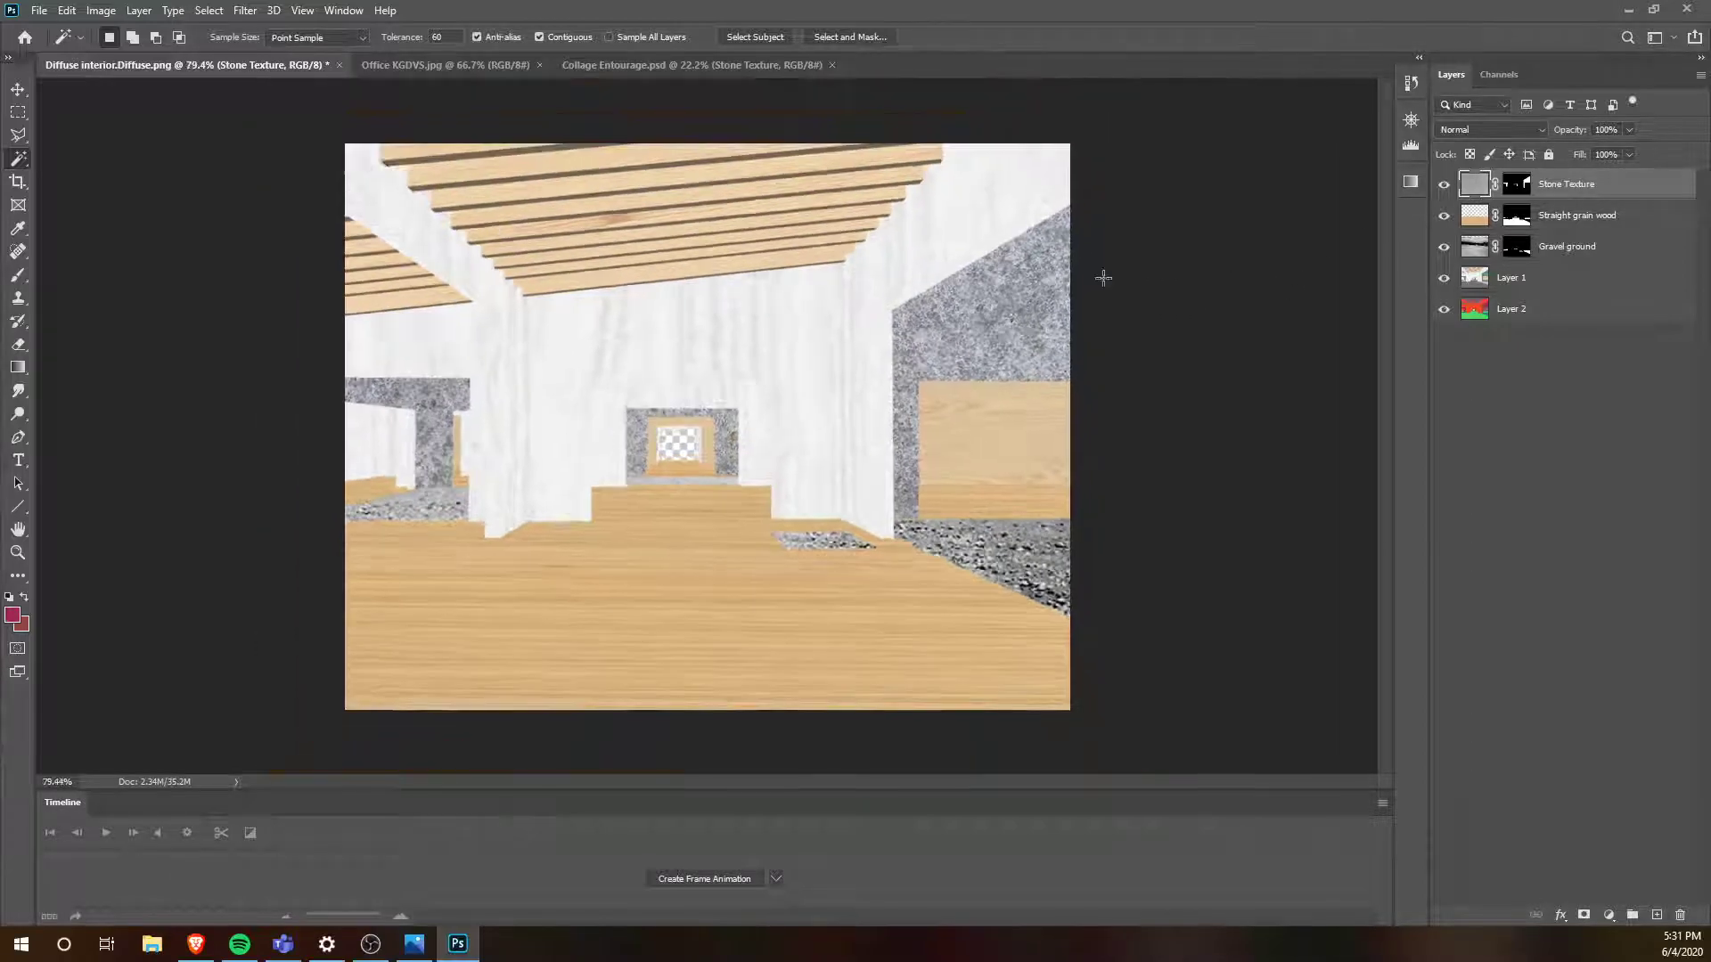
pyautogui.moveTo(1561, 191); pyautogui.dragTo(1568, 258)
pyautogui.click(1443, 249)
pyautogui.click(1445, 250)
pyautogui.click(1444, 250)
pyautogui.click(1445, 249)
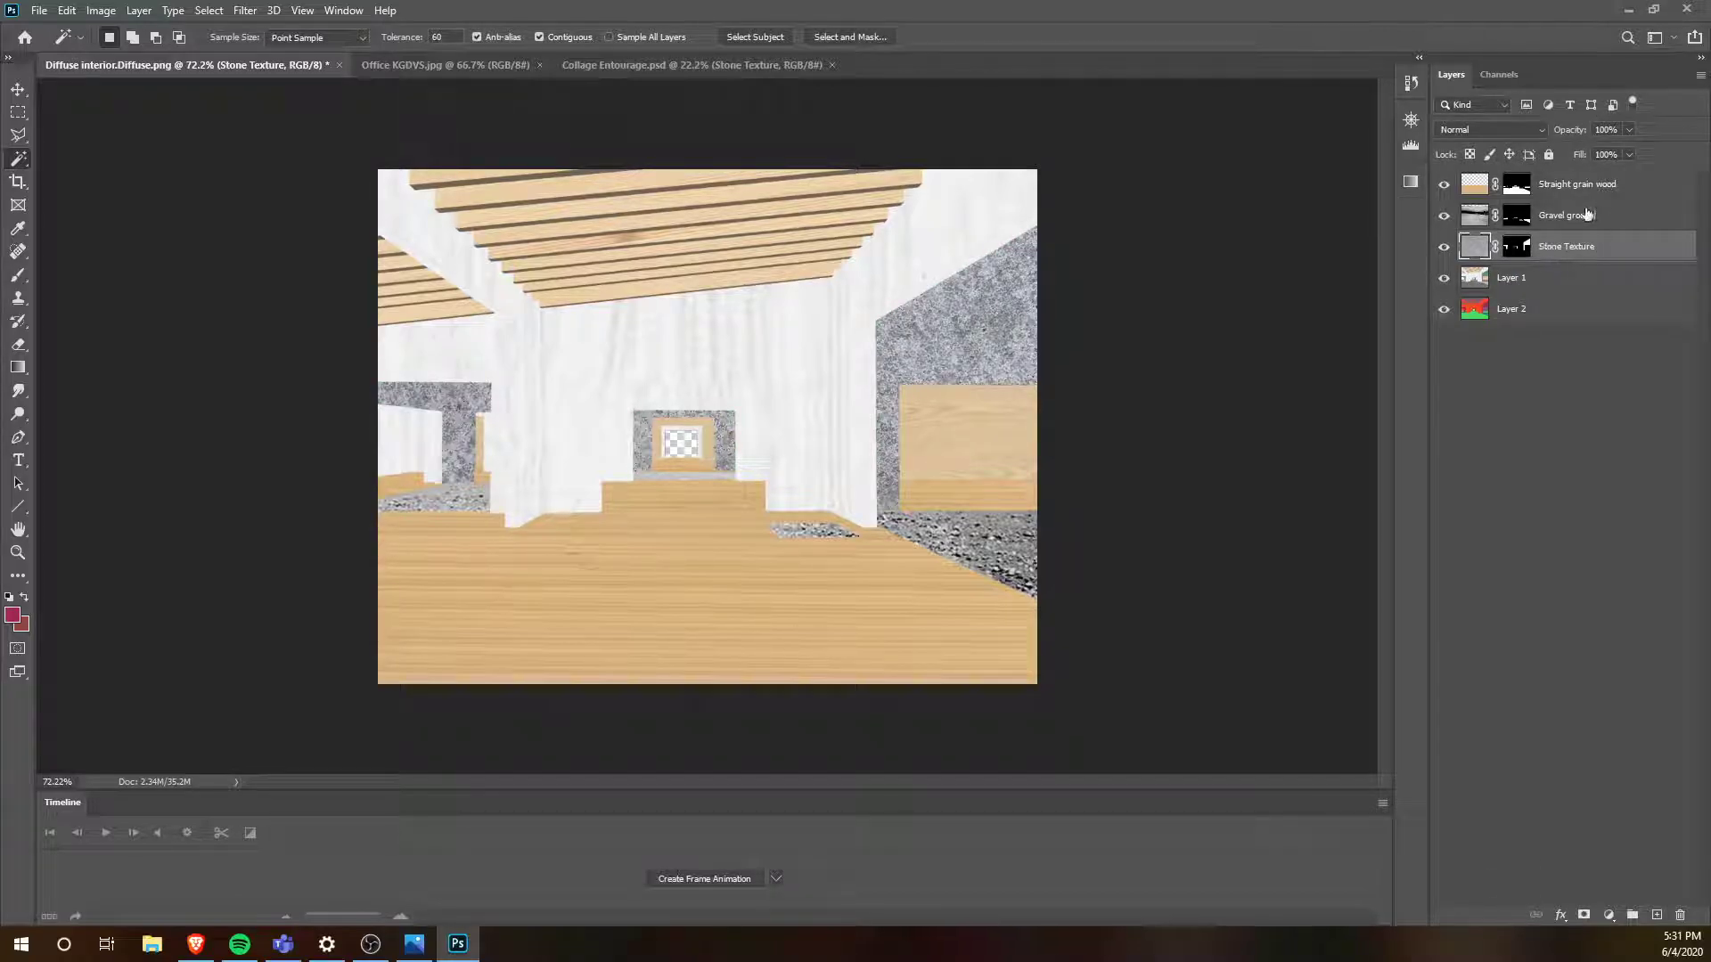
# - Blend the Stone Texture layer over the green walls with Hard Light at 39% opacity
pyautogui.click(1538, 131)
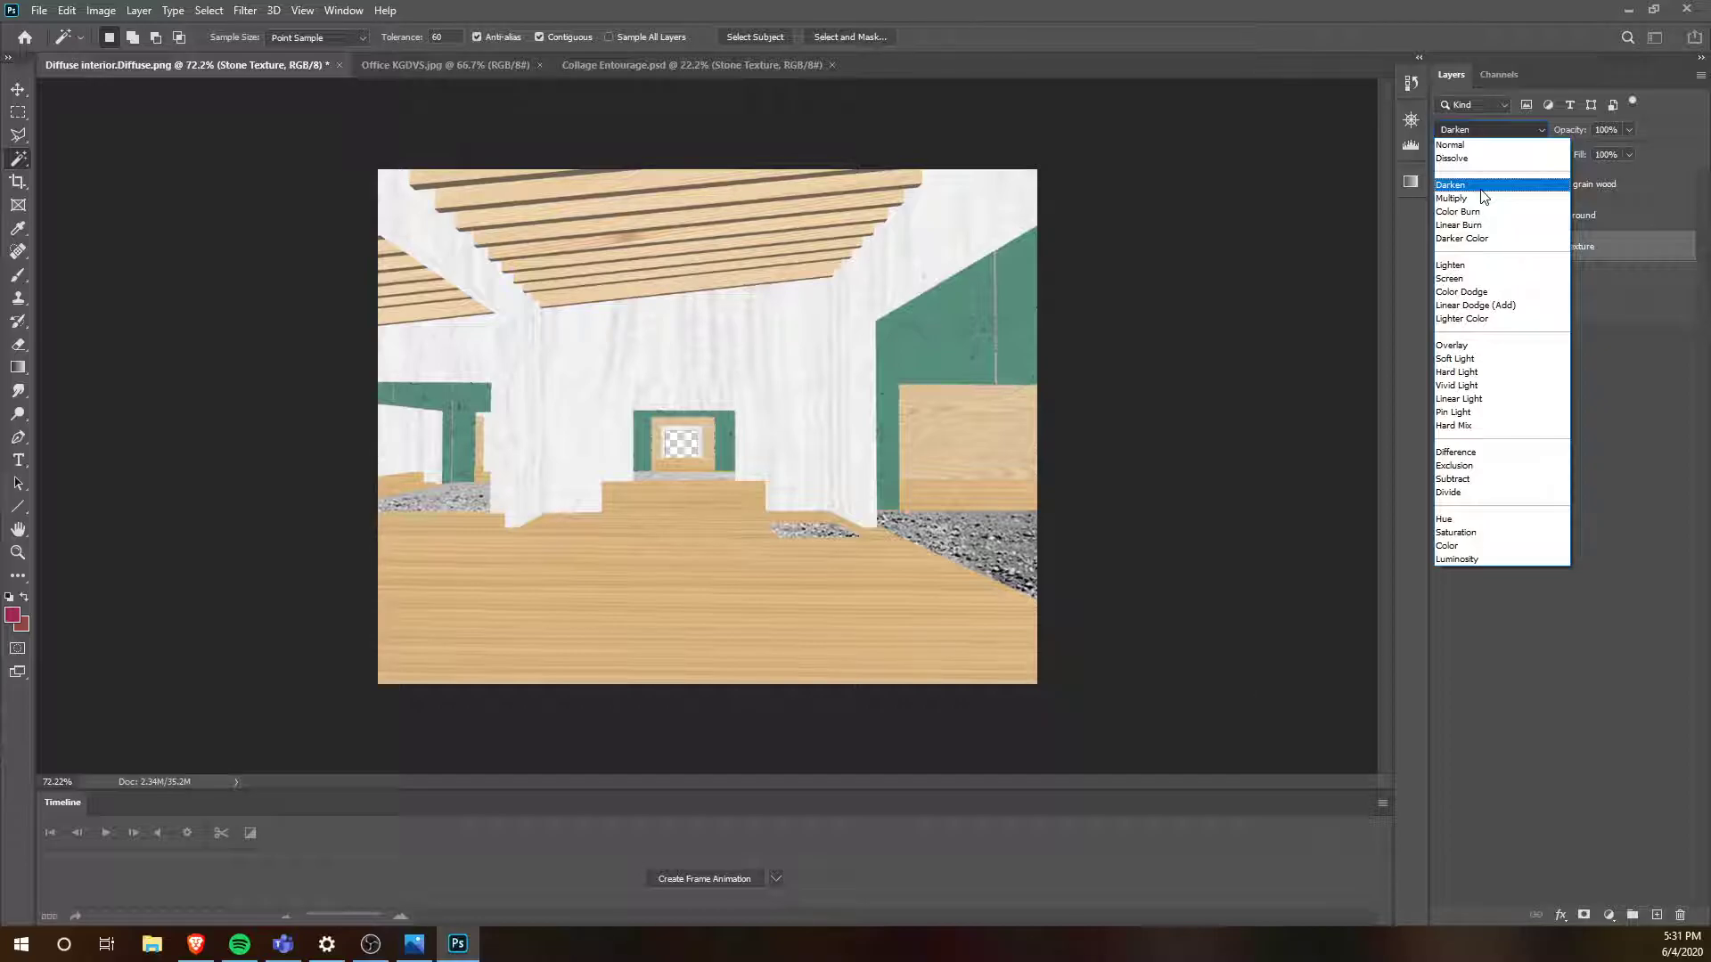
pyautogui.click(1498, 374)
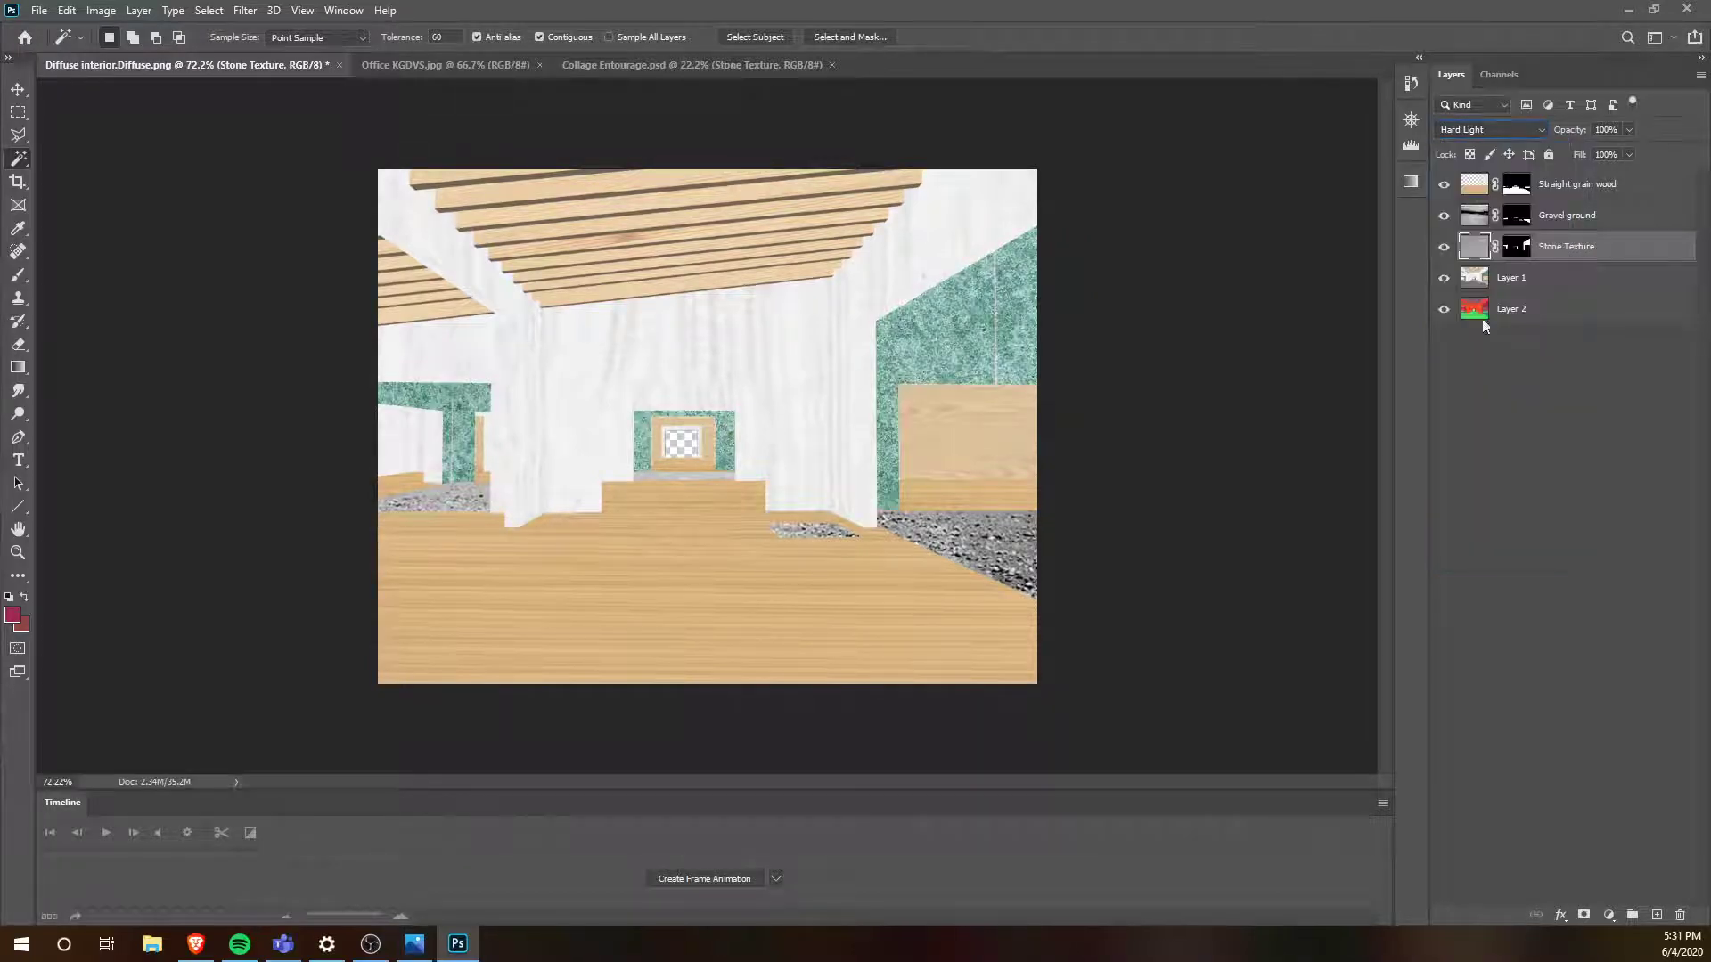
pyautogui.moveTo(1632, 152); pyautogui.dragTo(1577, 155)
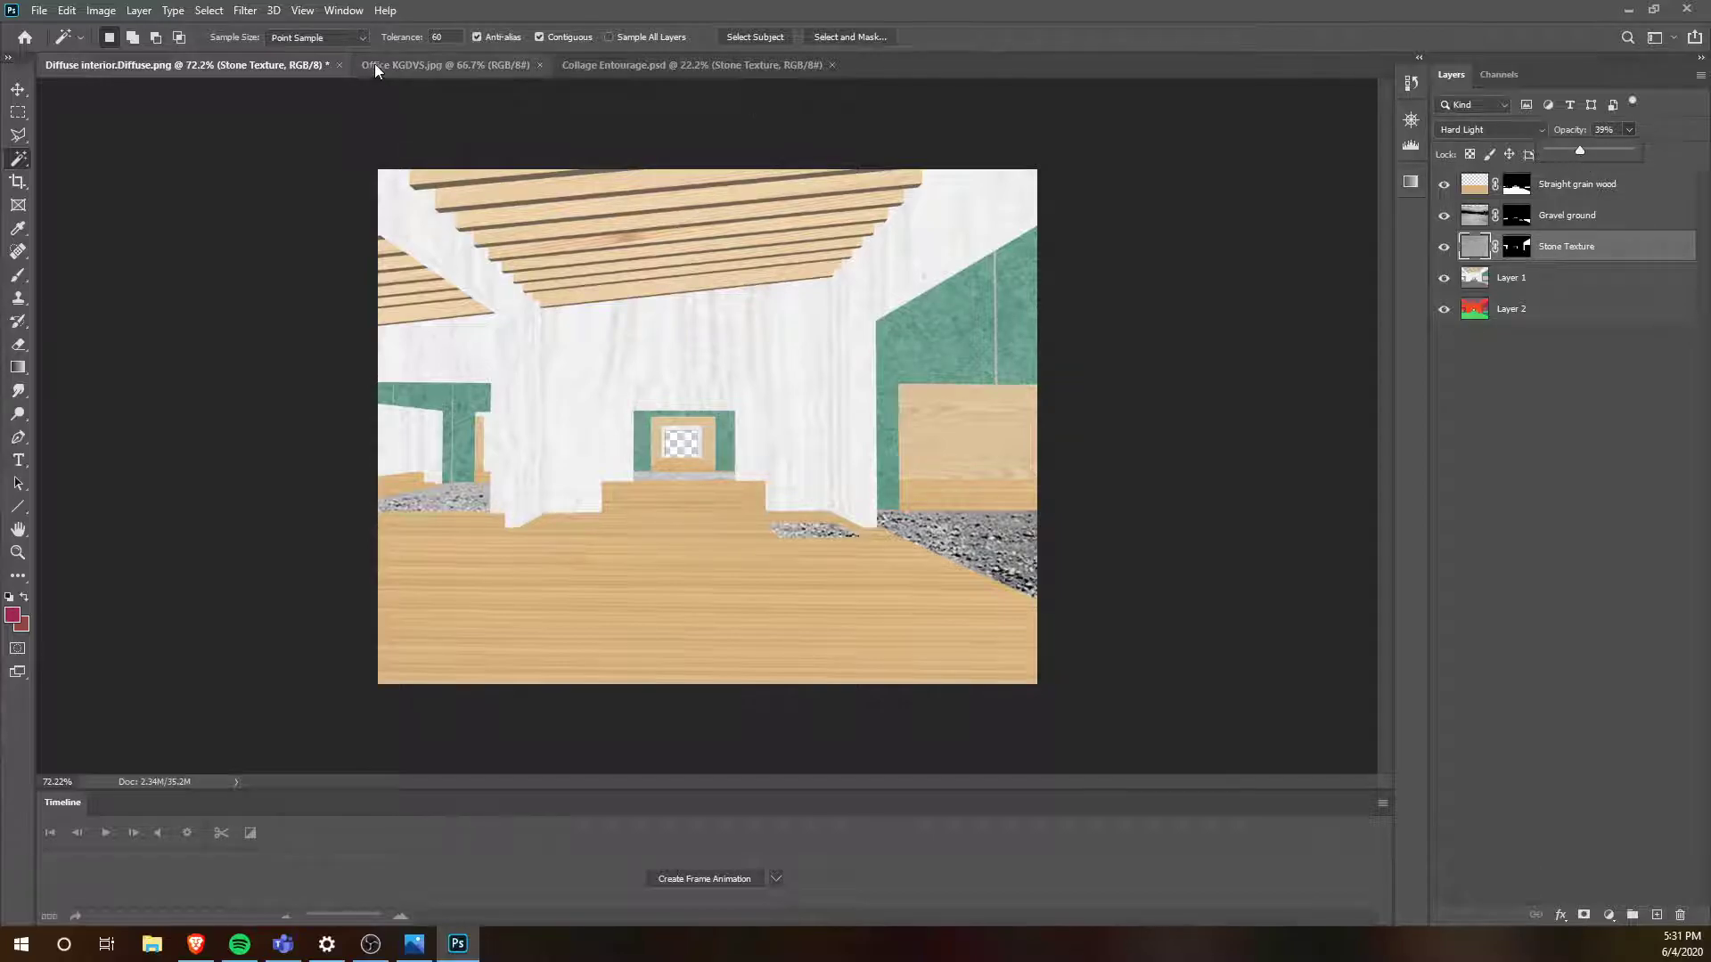
# - Compare the textured walls with the Office KGDVS reference, inspect its central opening up close, and return to the render with Layer 1 active
pyautogui.click(442, 68)
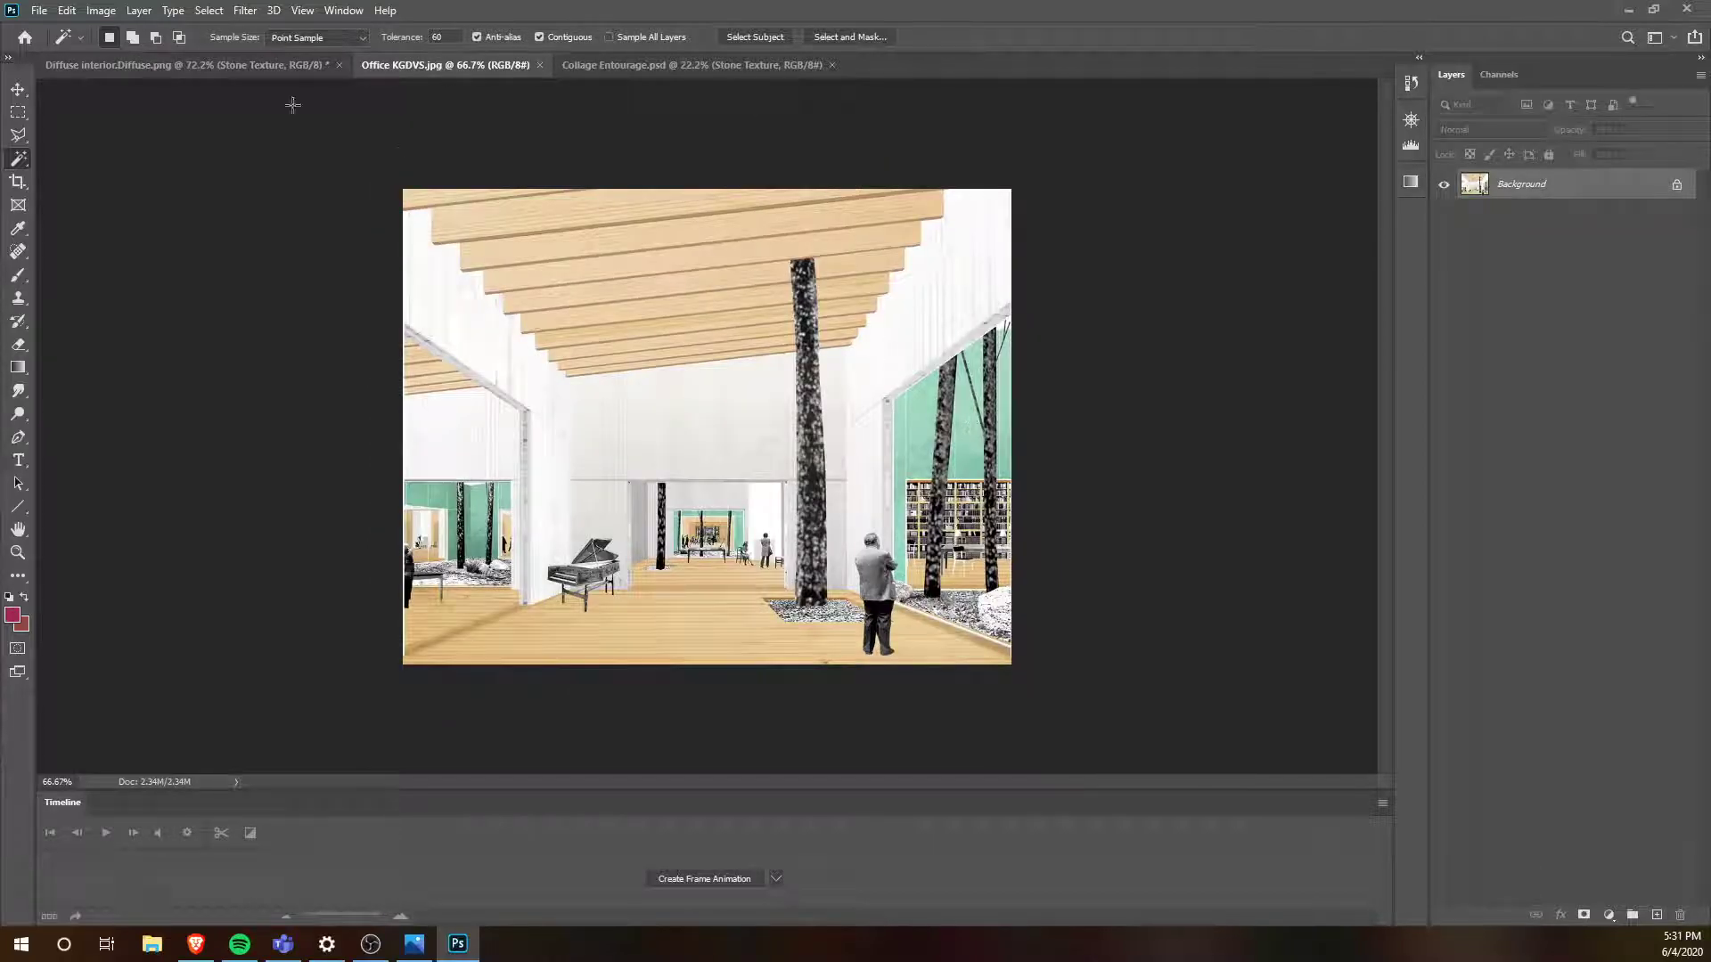
pyautogui.click(206, 65)
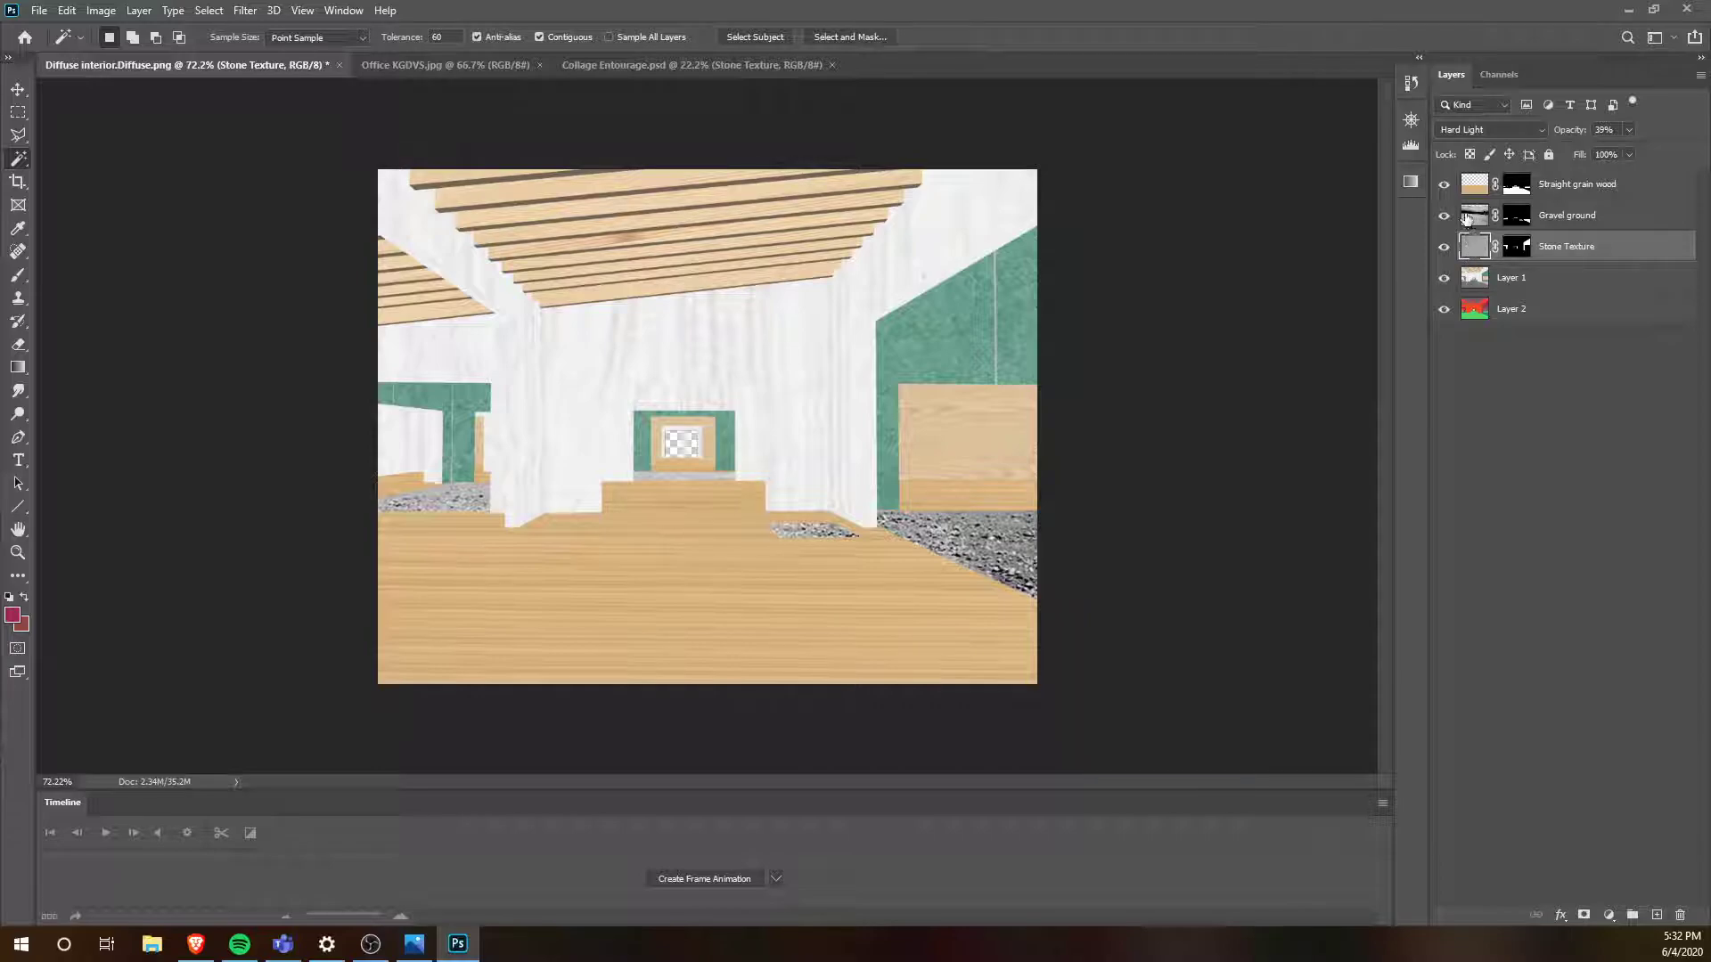
pyautogui.click(1556, 282)
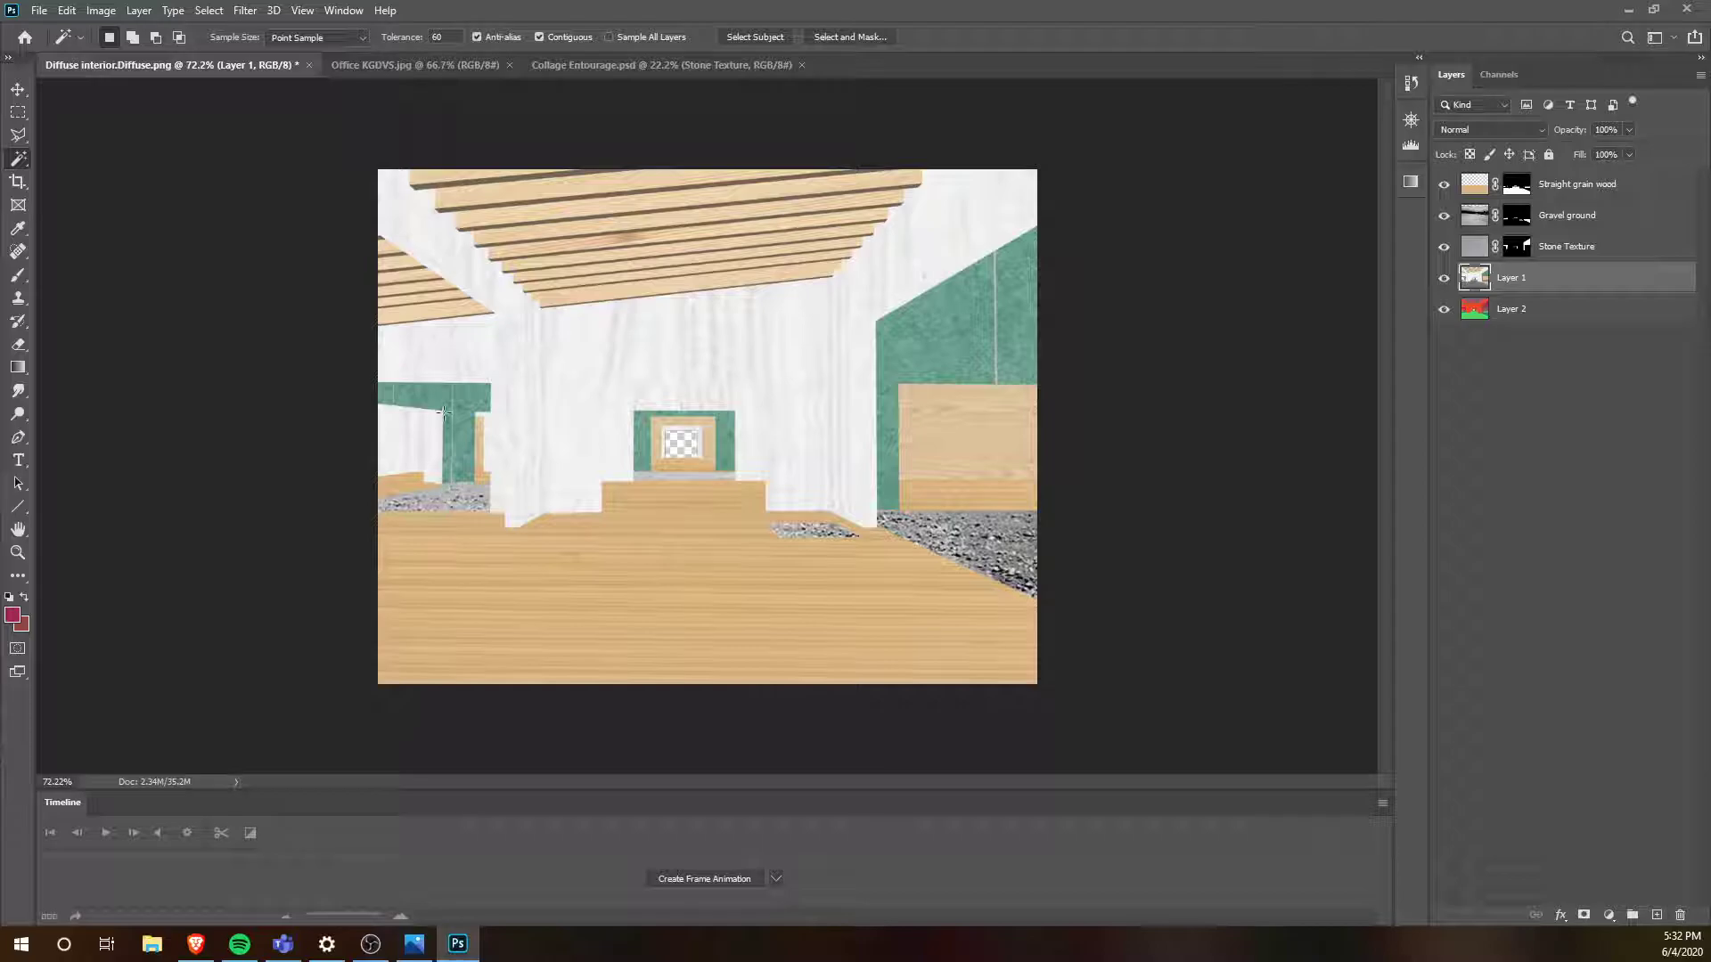
pyautogui.click(628, 67)
pyautogui.click(454, 65)
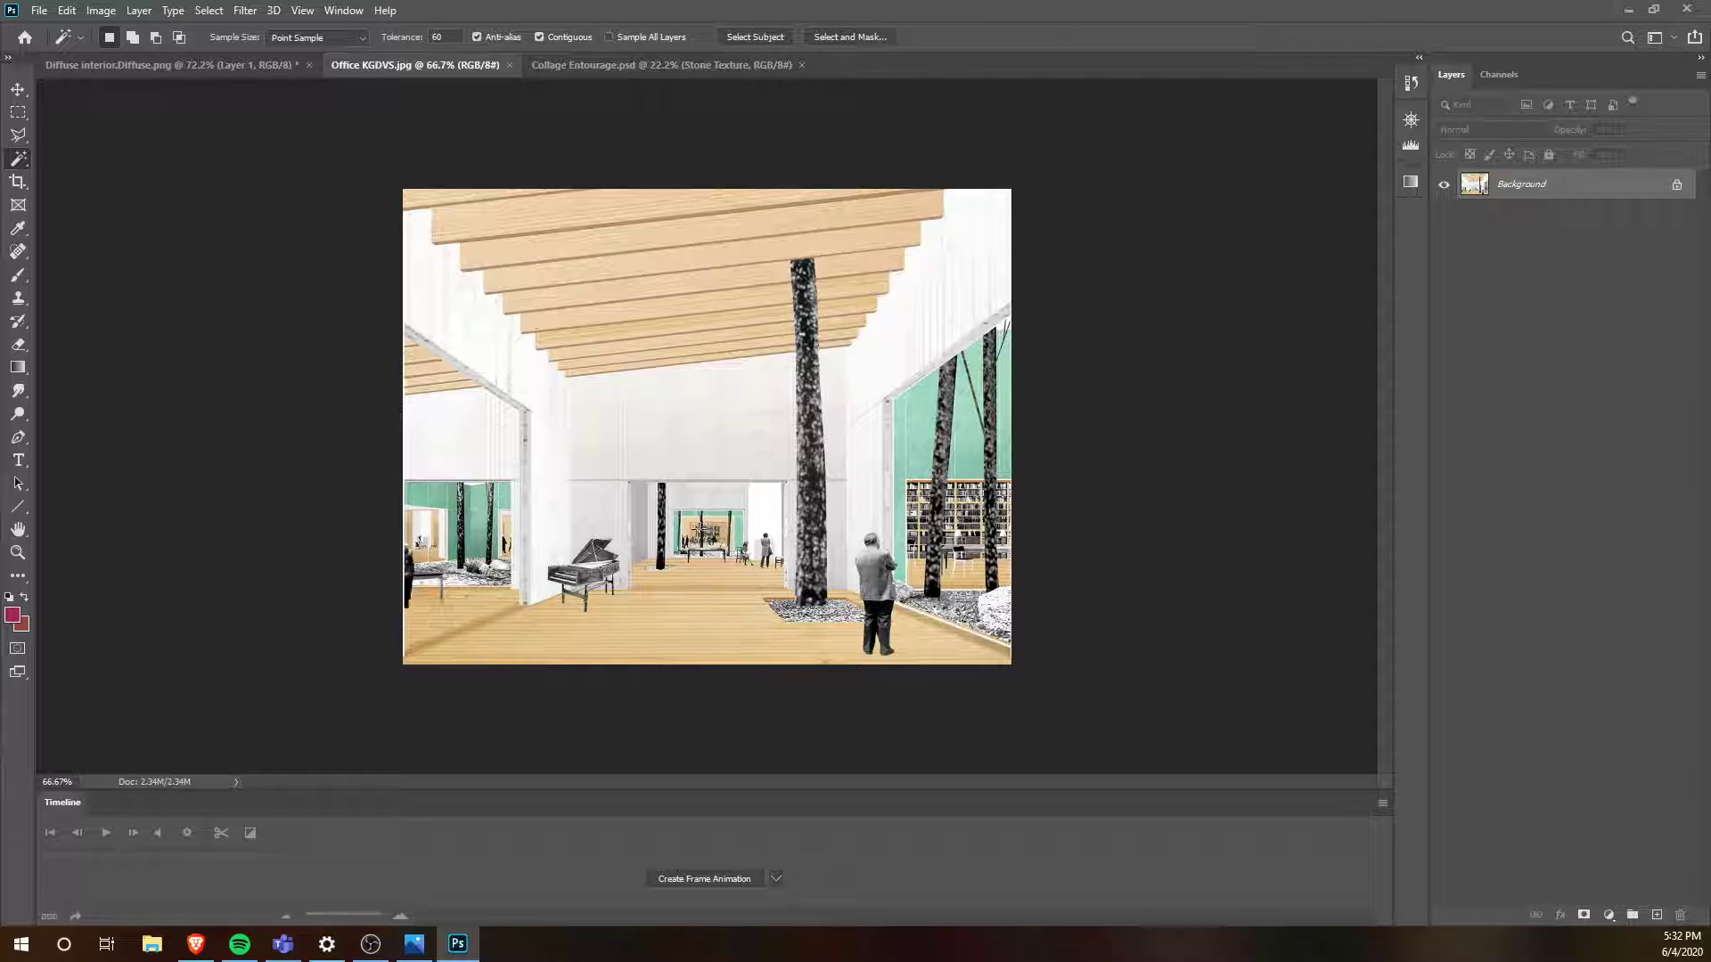
pyautogui.scroll(5, 700, 527)
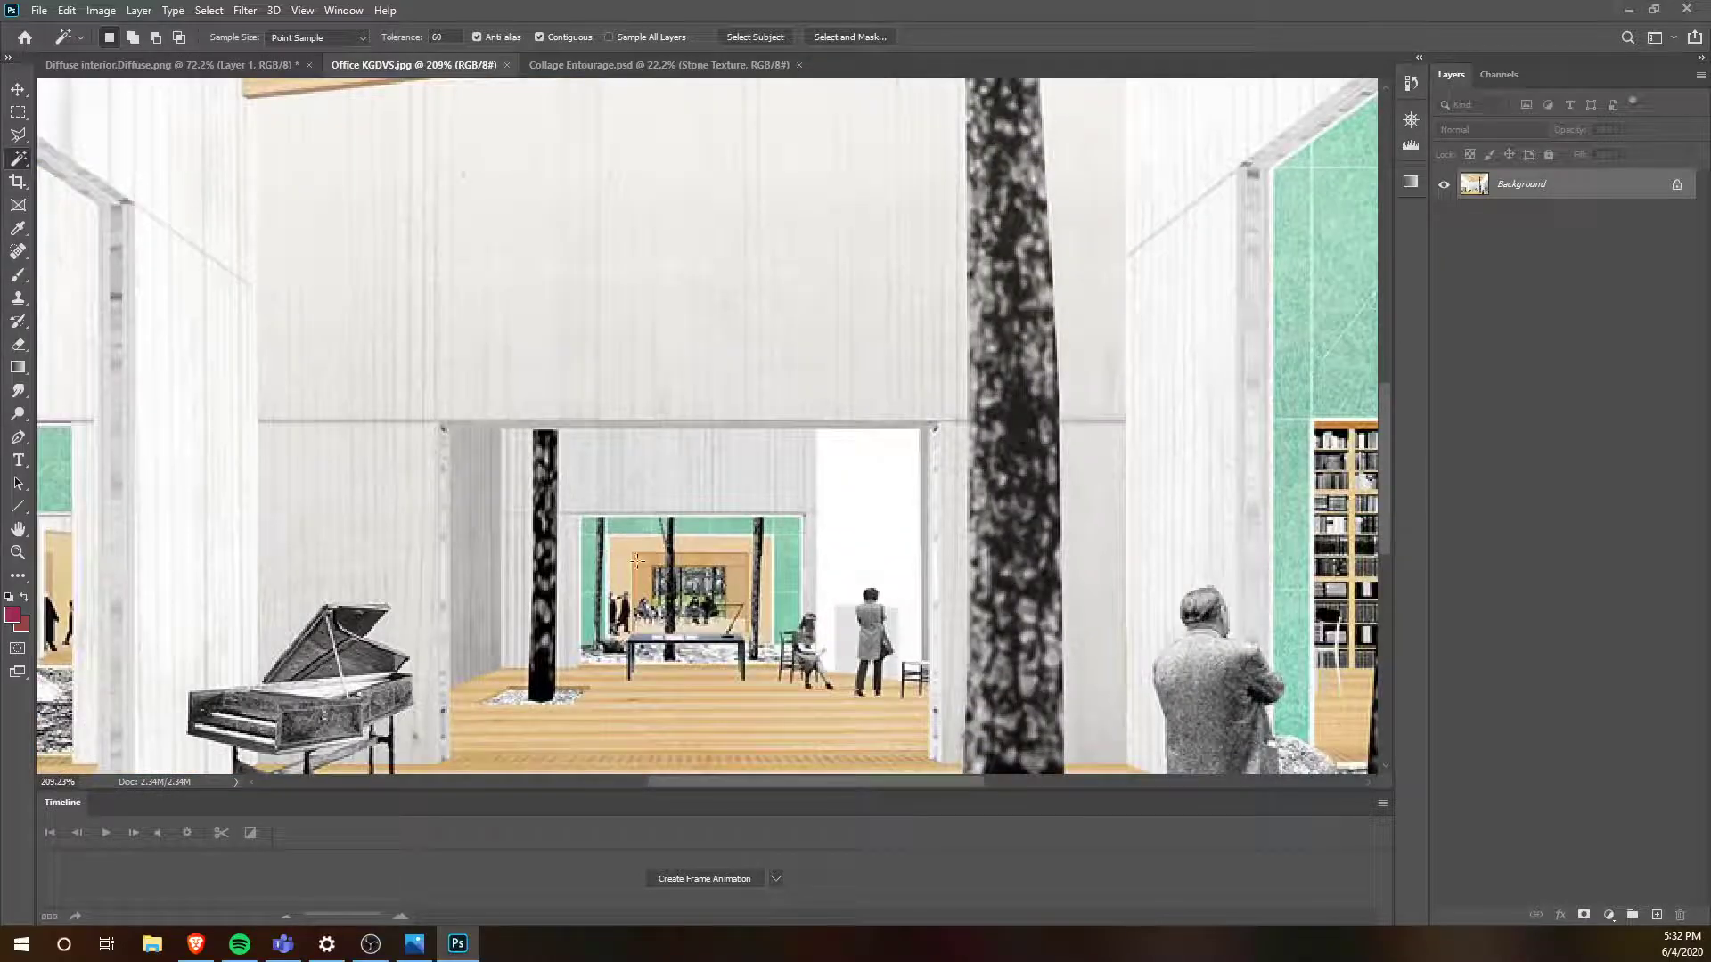
pyautogui.scroll(-3, 636, 555)
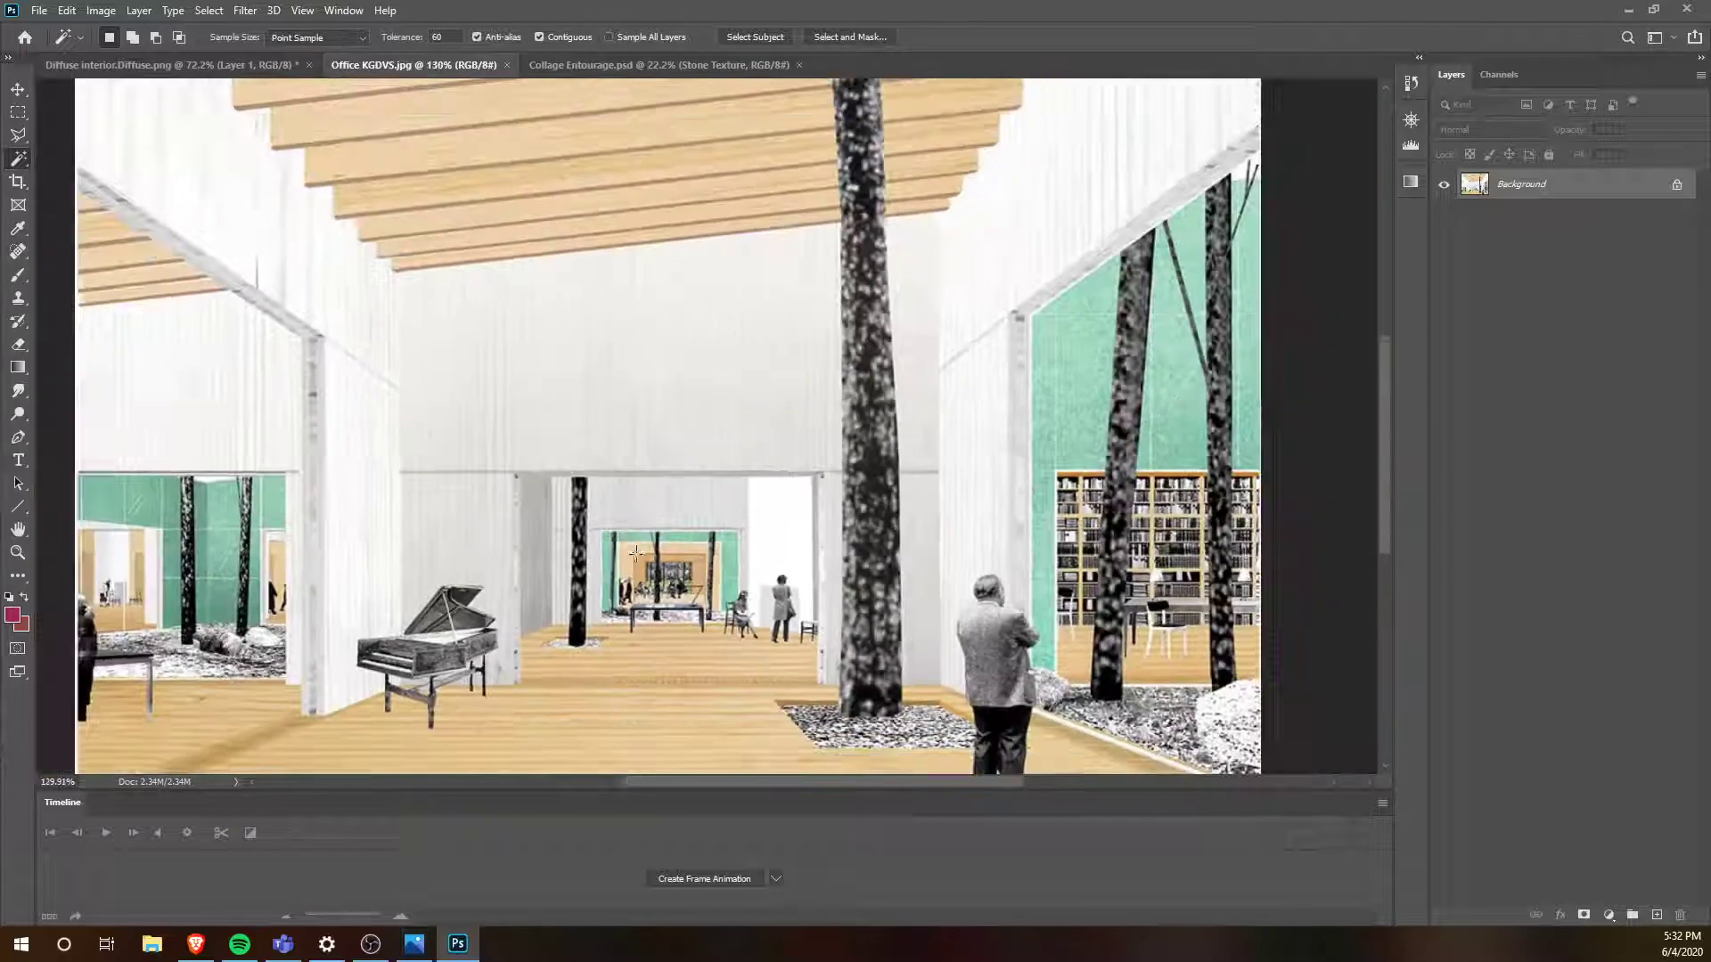
pyautogui.scroll(-3, 636, 555)
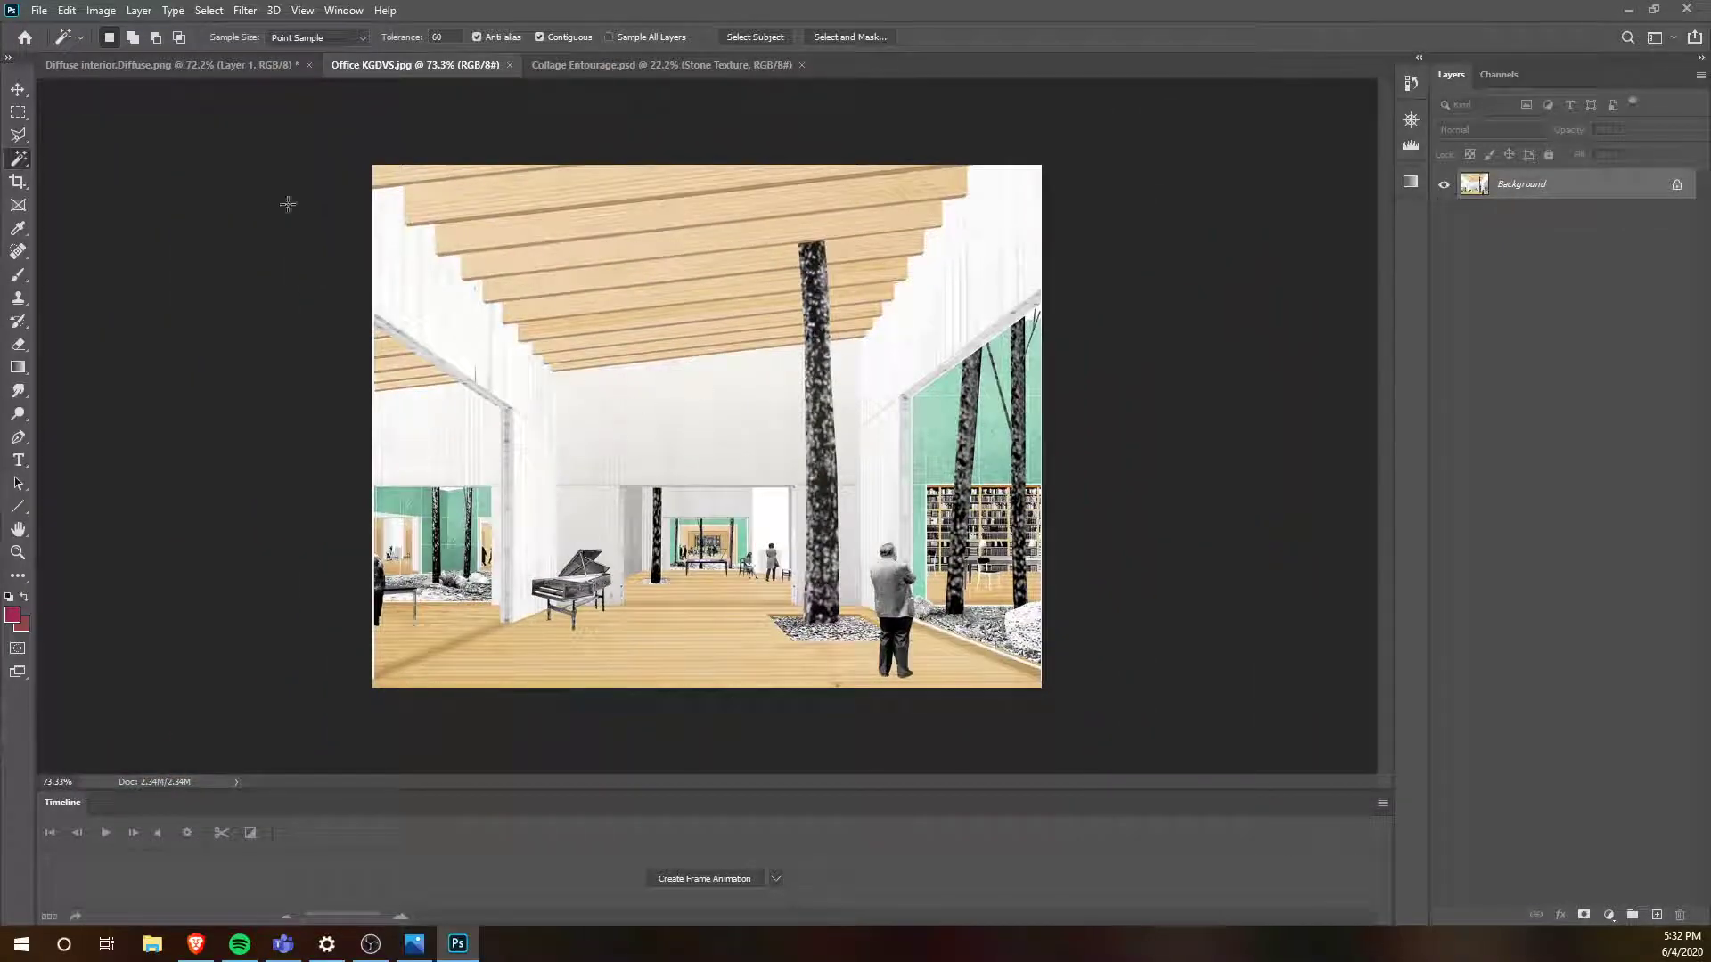
pyautogui.click(227, 64)
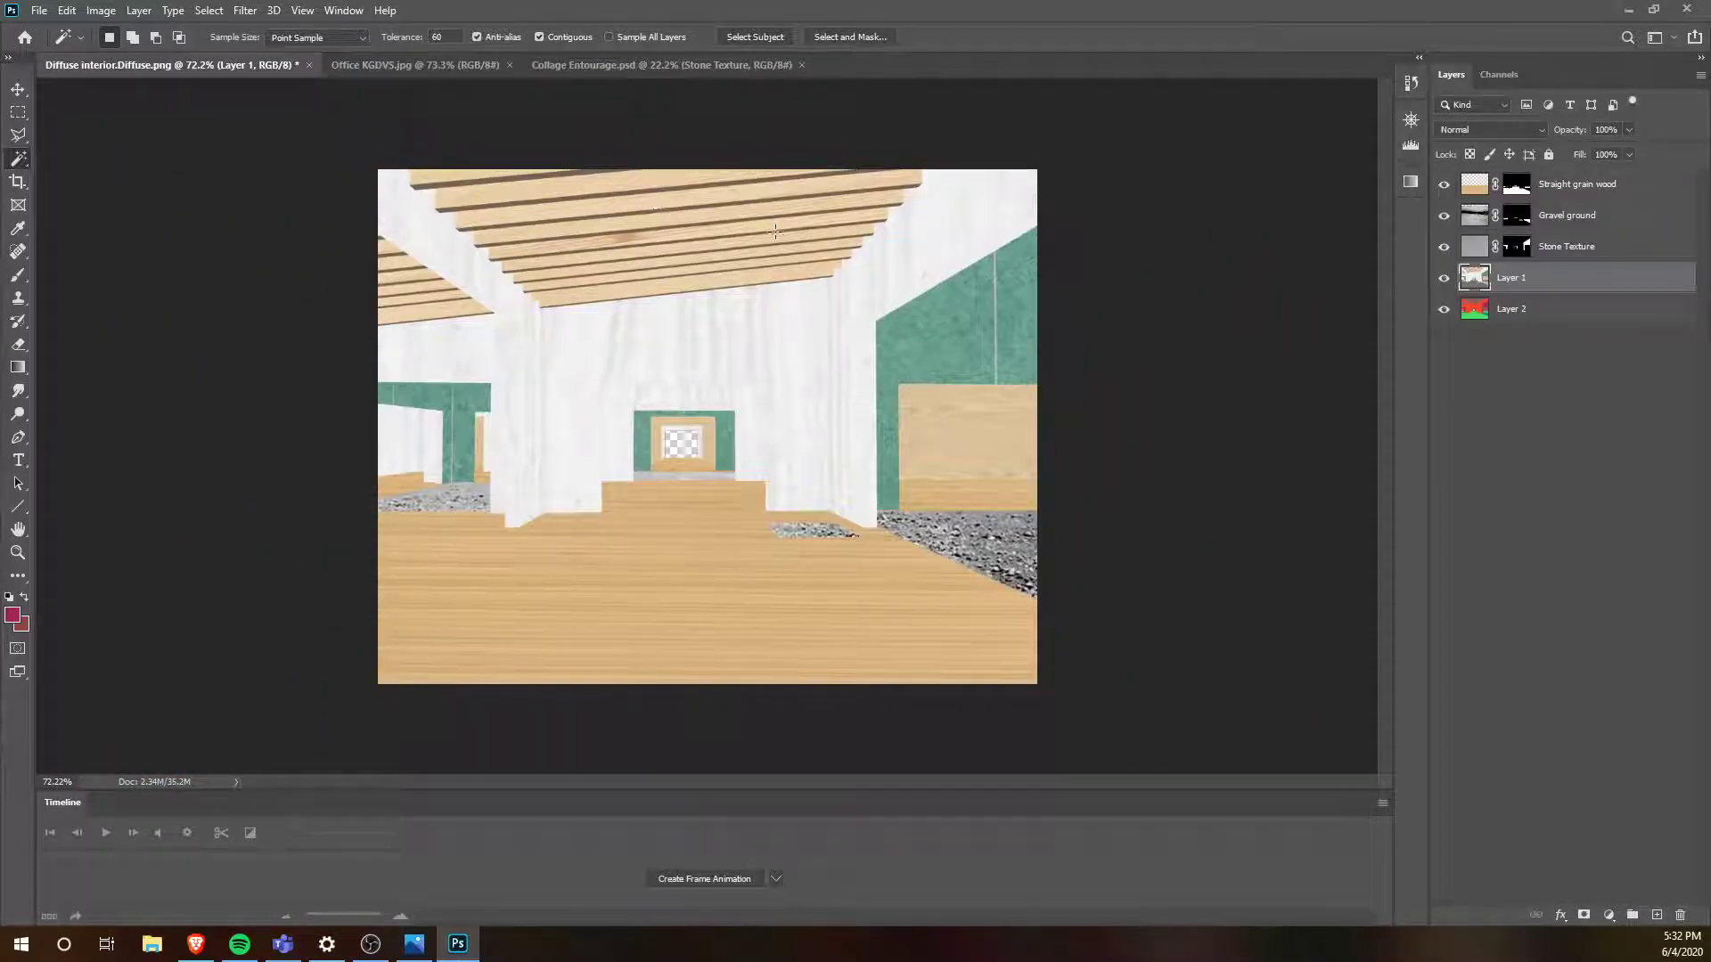